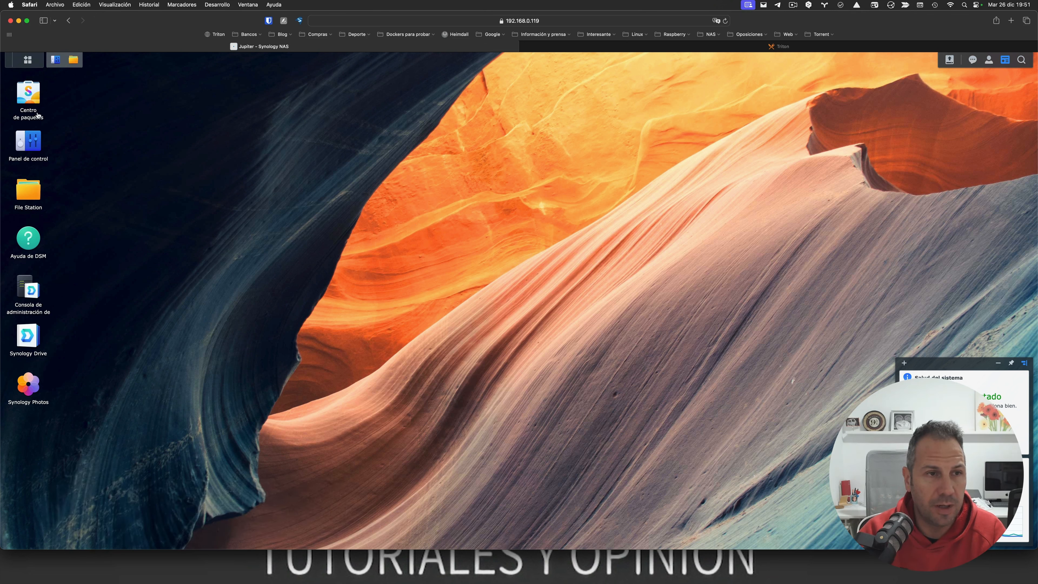
# Step: Open the Centro de paquetes (Package Center) from the DSM desktop
pyautogui.click(31, 107)
# Step: Search the Package Center for 'container station' and install Container Manager
pyautogui.click(143, 108)
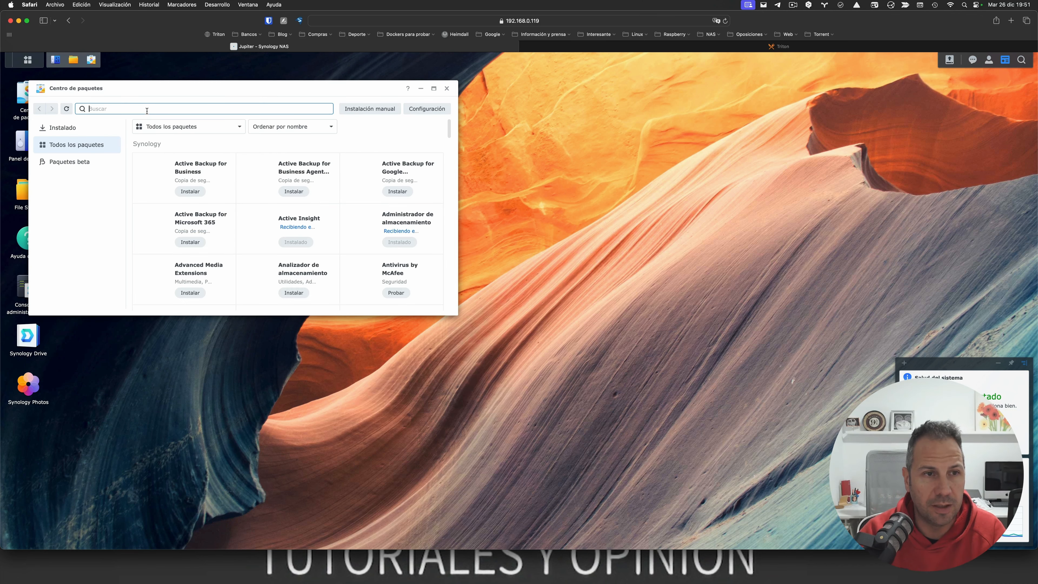
pyautogui.write('container')
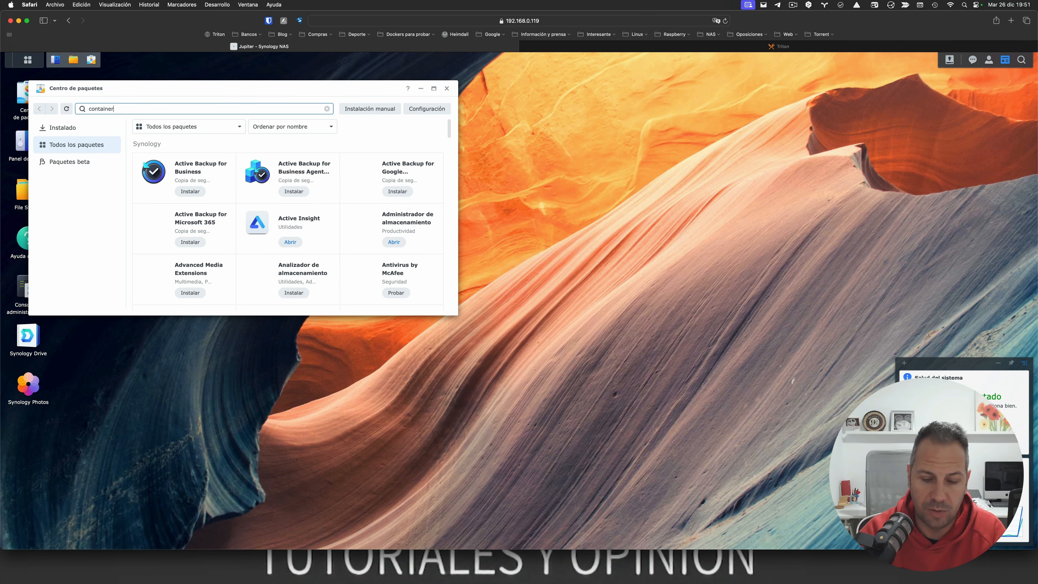
pyautogui.write(' station')
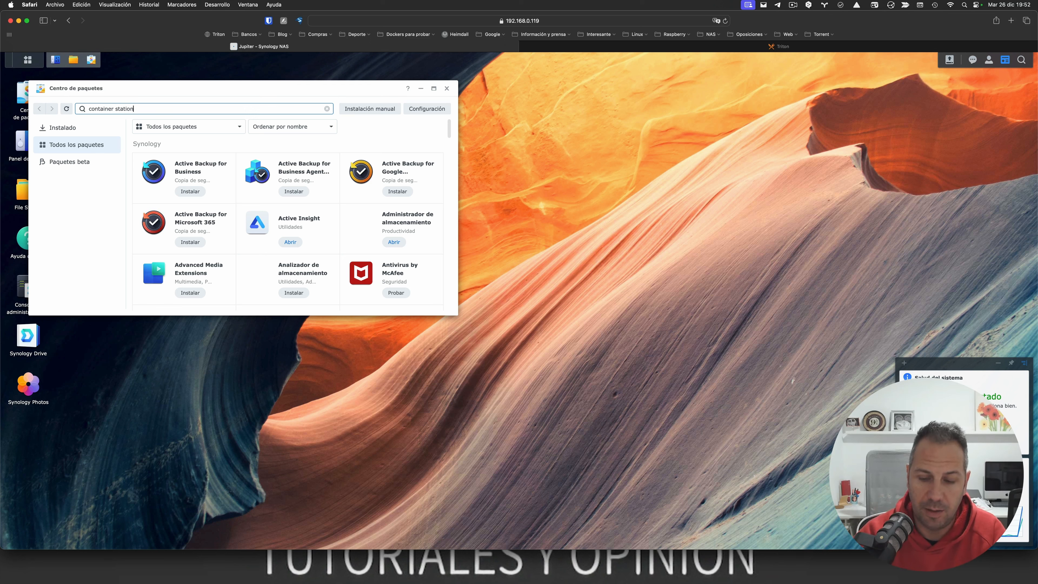
pyautogui.press('Return')
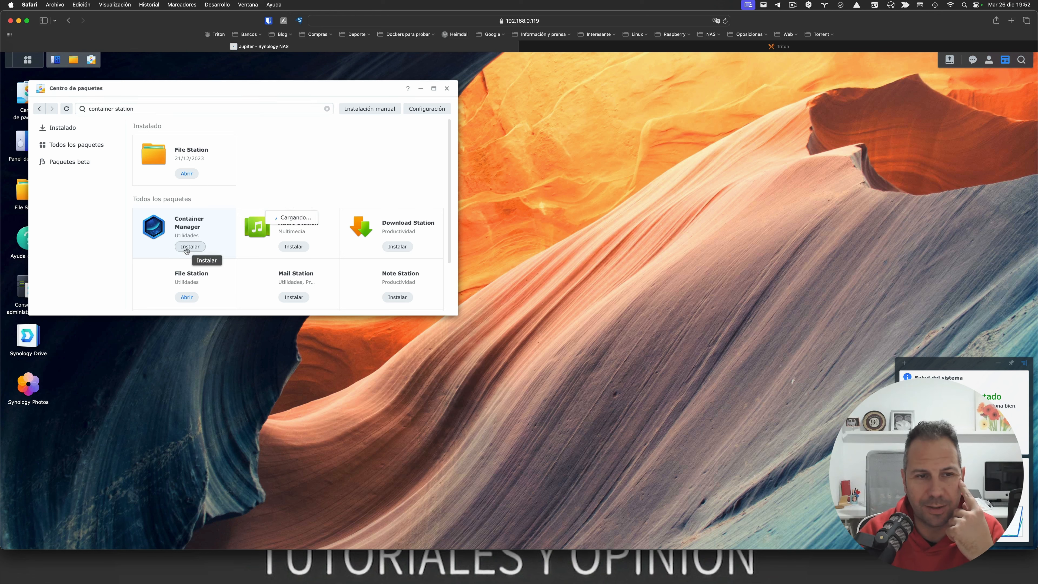
pyautogui.click(188, 248)
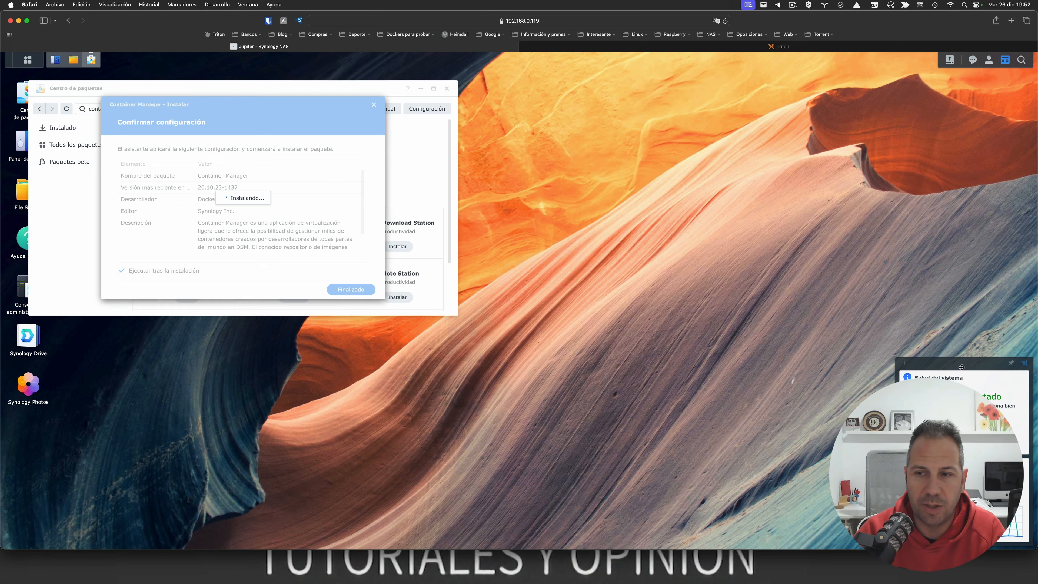
# Step: Drag the Salud del sistema widget to the top-right corner of the desktop
pyautogui.moveTo(962, 367); pyautogui.dragTo(962, 77)
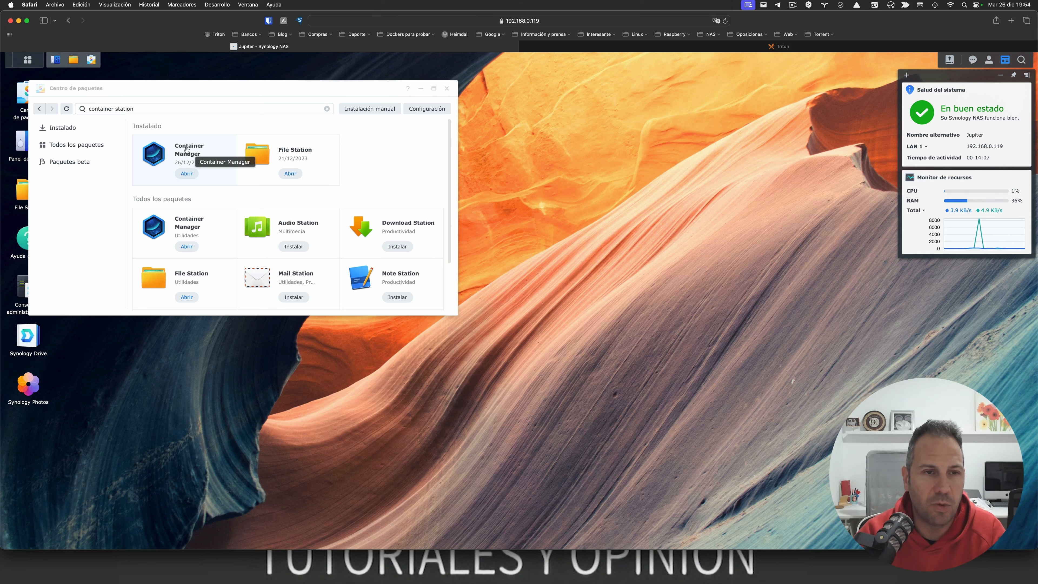
# Step: Search packages for 'text' and install Editor de texto
pyautogui.click(178, 110)
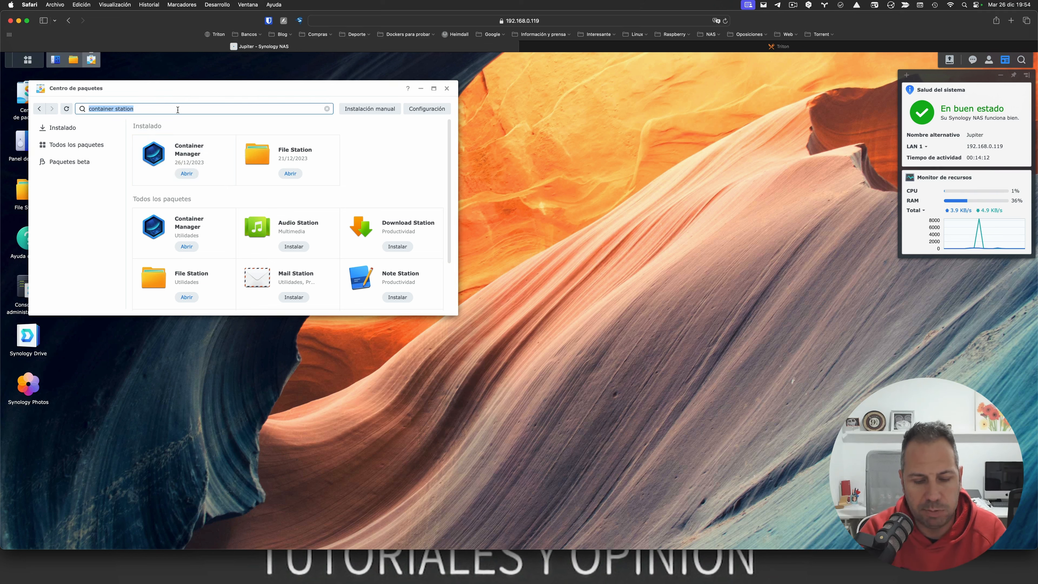
pyautogui.write('text')
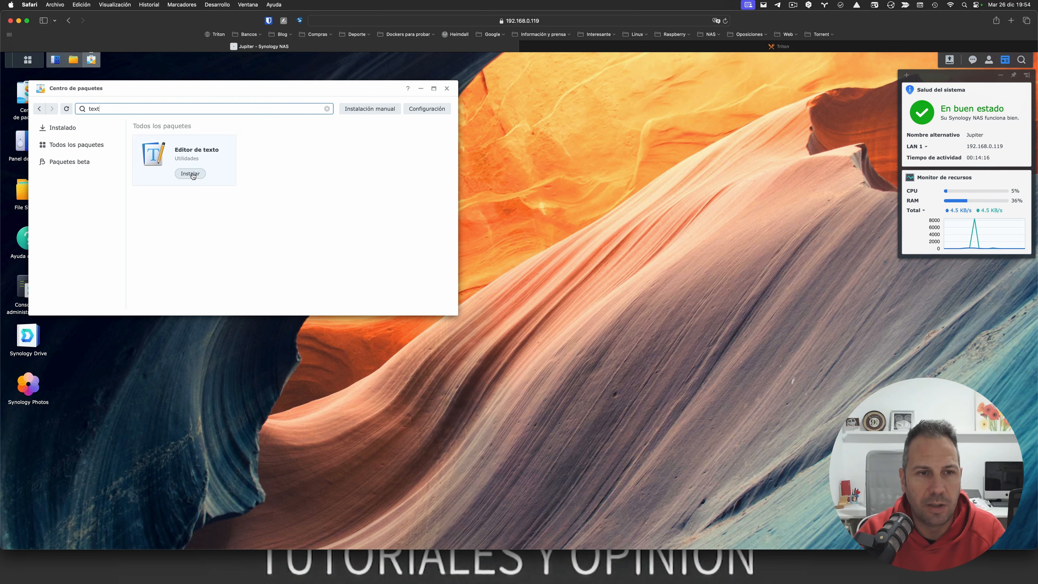
pyautogui.click(192, 175)
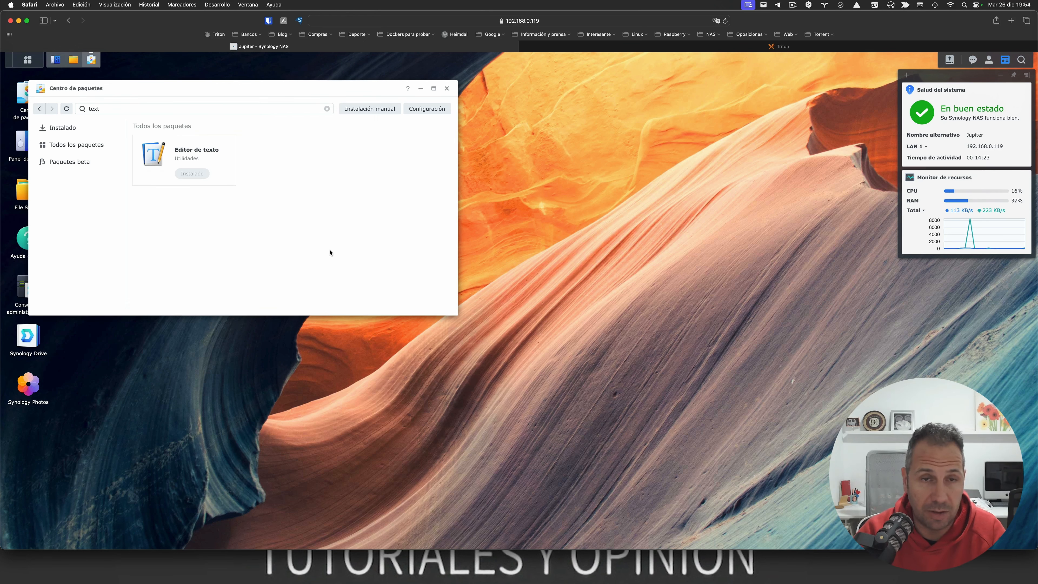
# Step: Reopen Package Center, install Hyper Backup with PHP 7.4, then search 'photos'
pyautogui.click(447, 89)
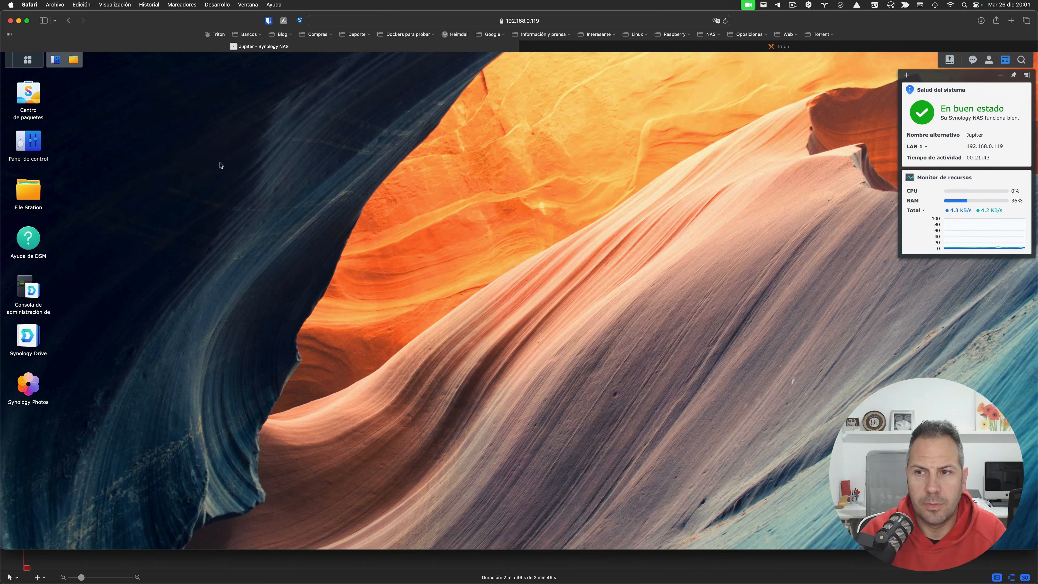
pyautogui.click(25, 93)
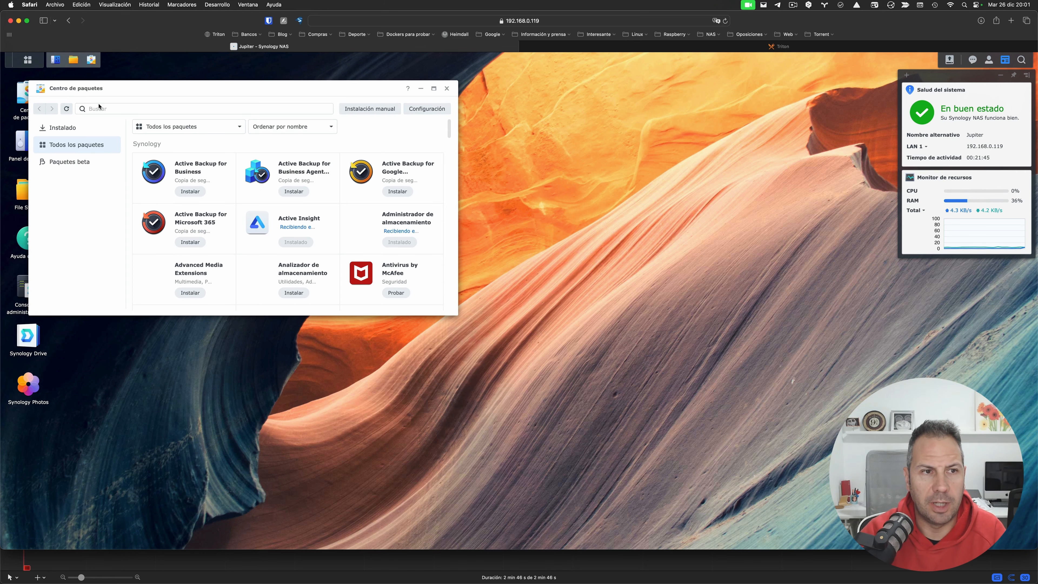
pyautogui.click(235, 108)
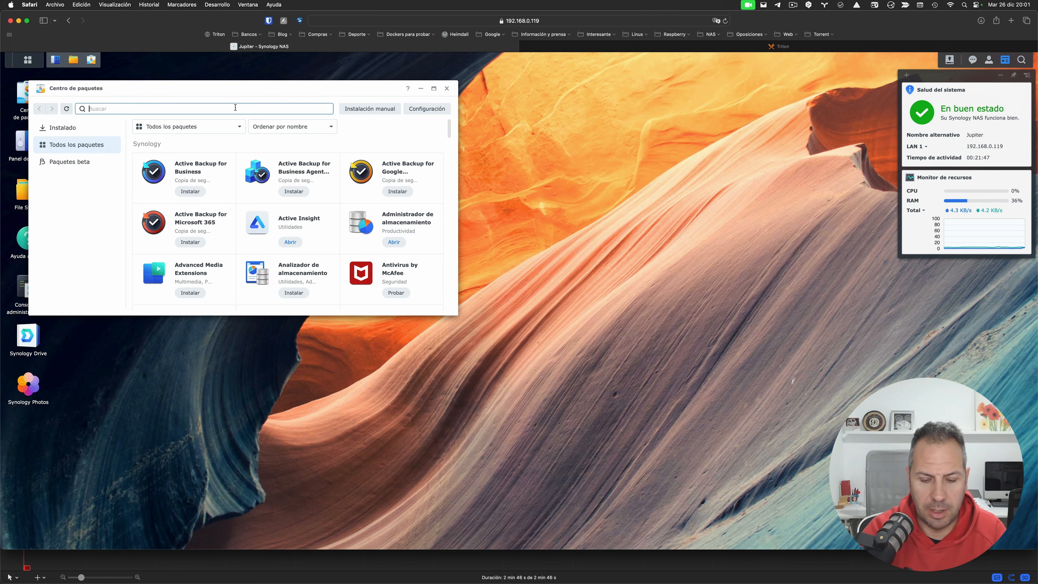
pyautogui.write('hyper')
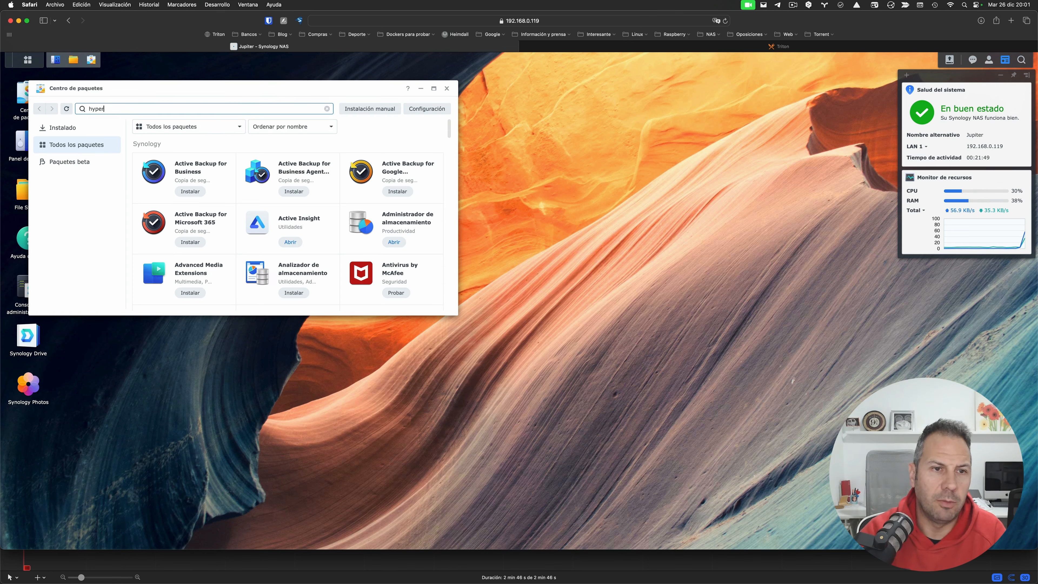
pyautogui.write('backup')
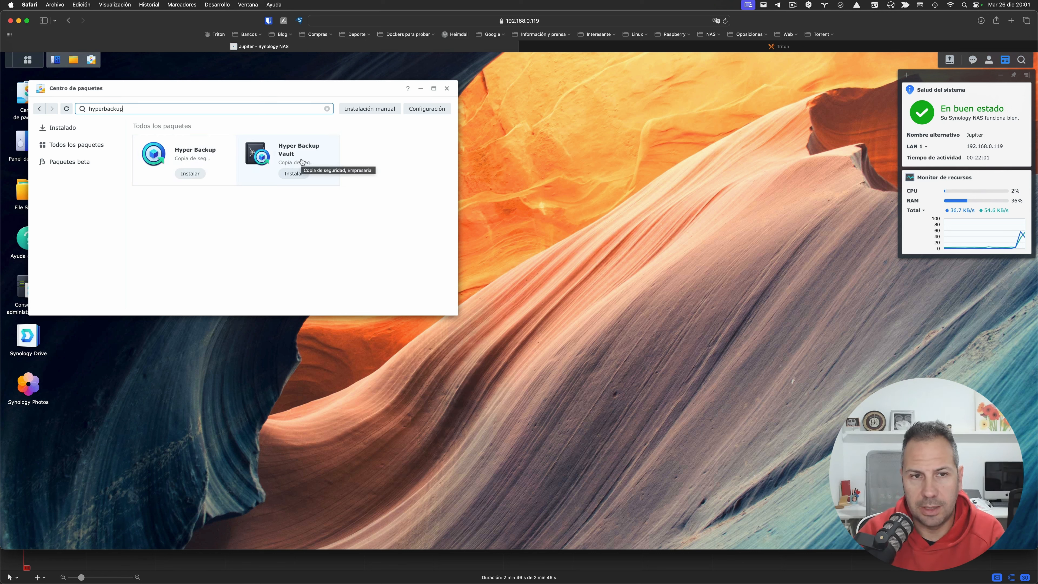
pyautogui.click(189, 174)
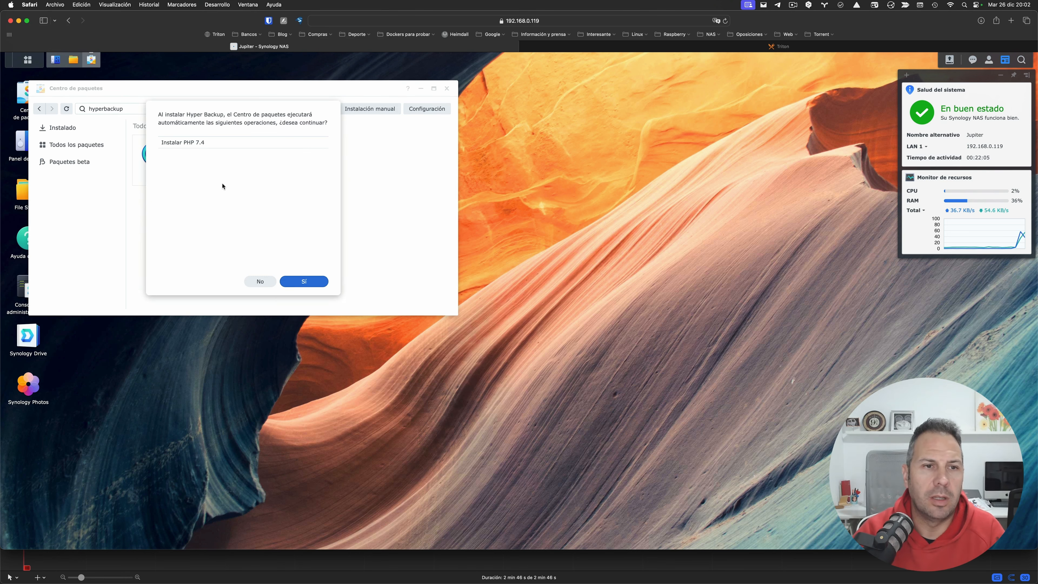
pyautogui.click(293, 285)
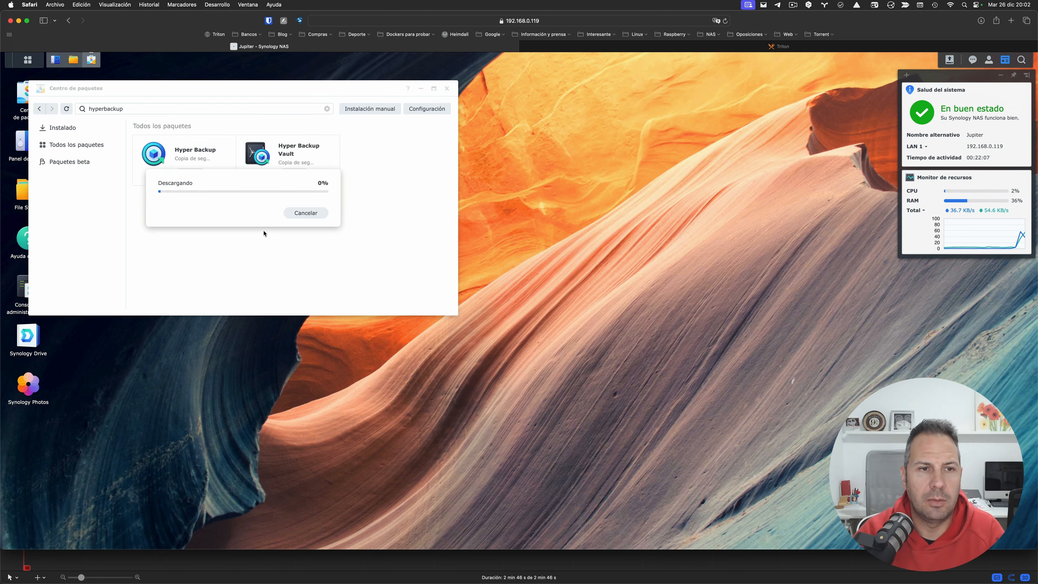
pyautogui.click(345, 289)
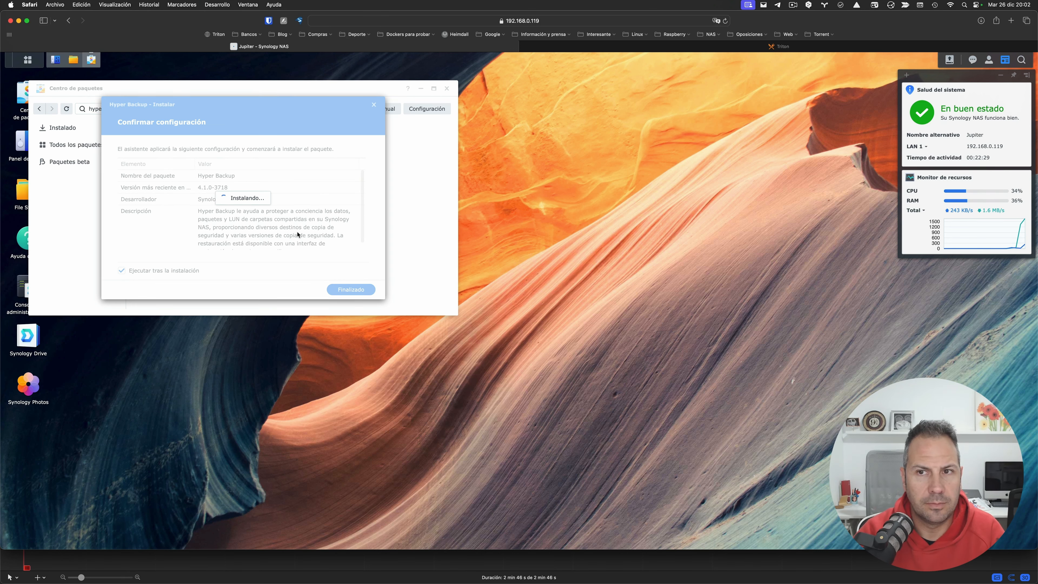
pyautogui.doubleClick(128, 108)
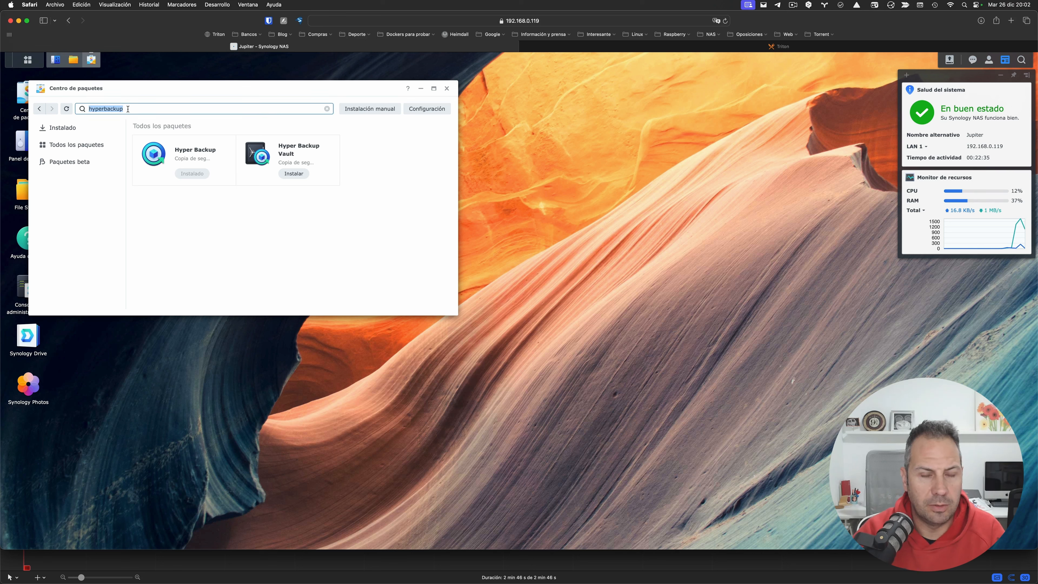
pyautogui.write('photos')
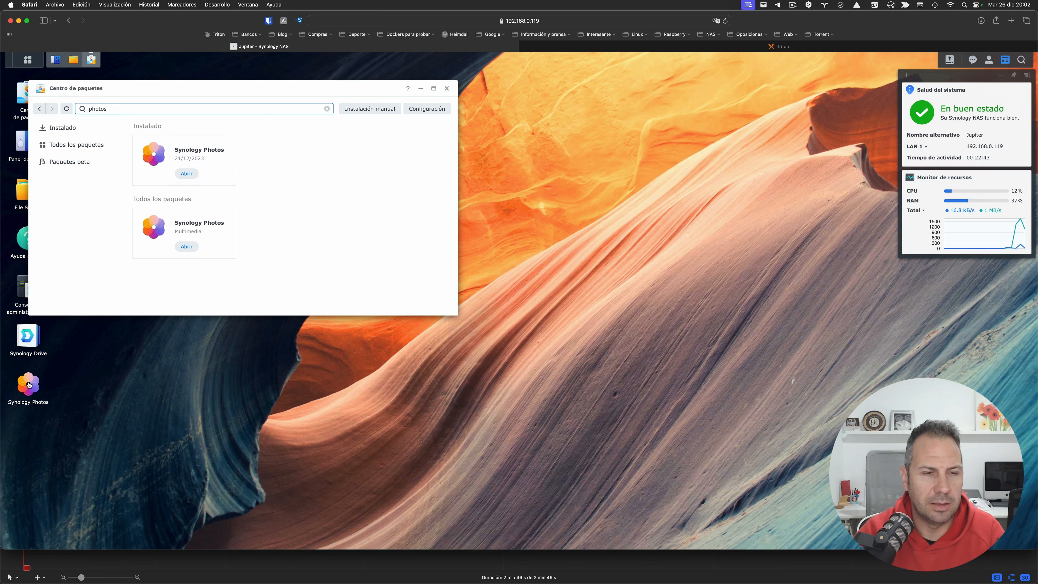
# Step: Close Package Center and add Container Manager and Hyper Backup shortcuts to the desktop
pyautogui.click(448, 90)
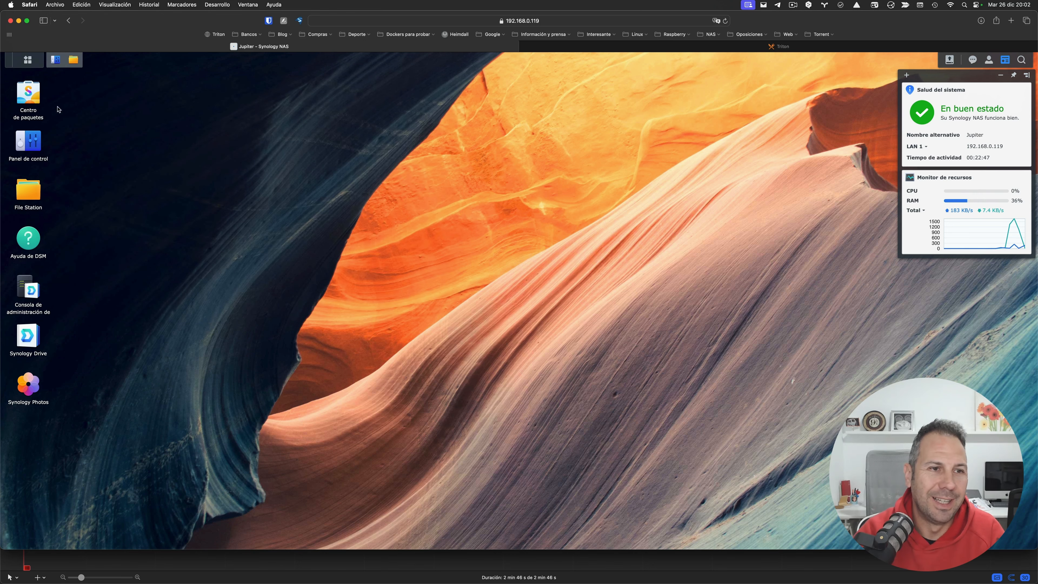
pyautogui.click(27, 60)
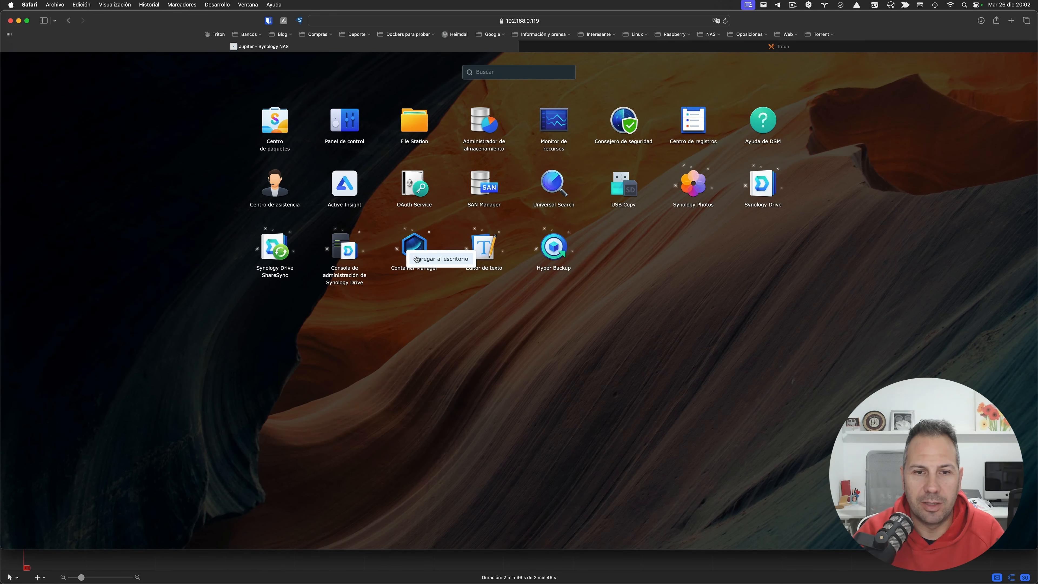
pyautogui.click(573, 254)
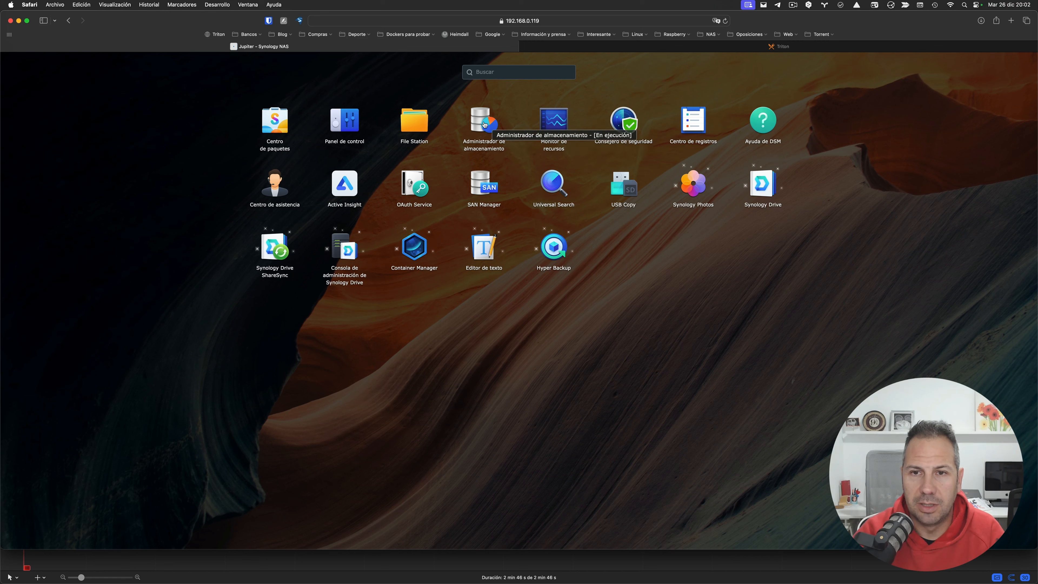
pyautogui.click(668, 298)
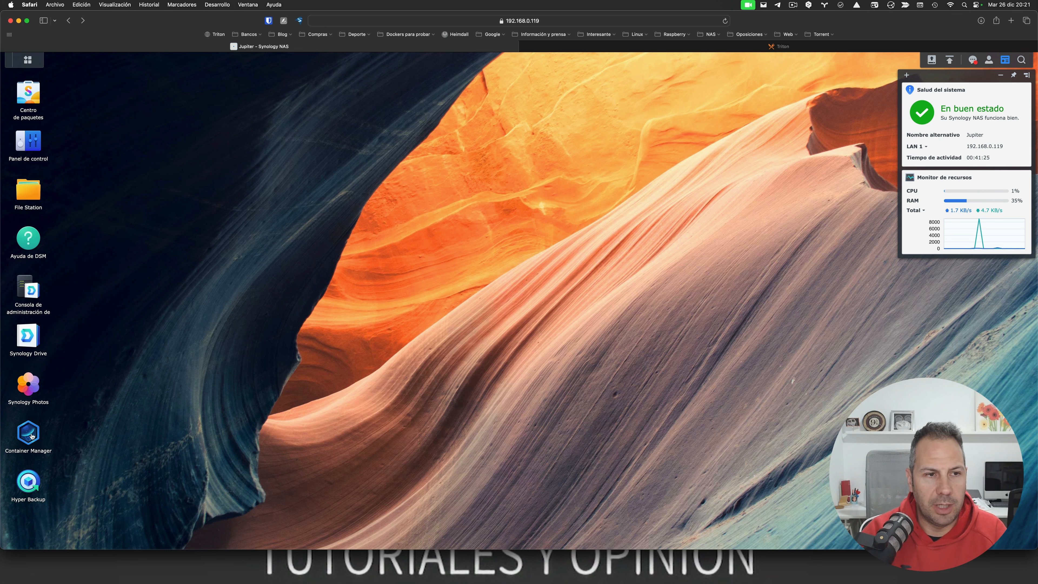
# Step: In File Station, create a 'portainer' folder inside docker and open it
pyautogui.click(32, 192)
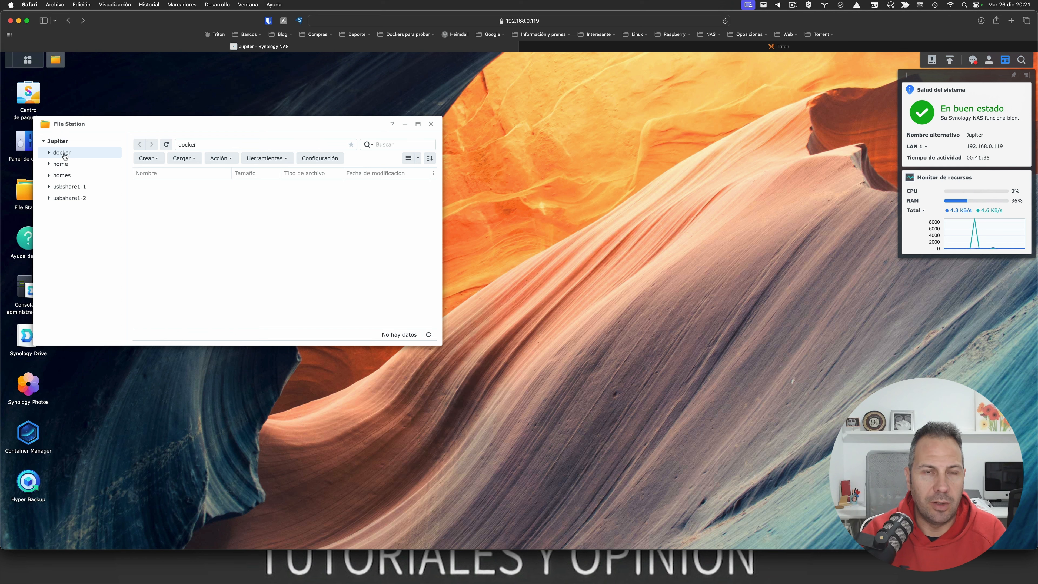
pyautogui.click(158, 161)
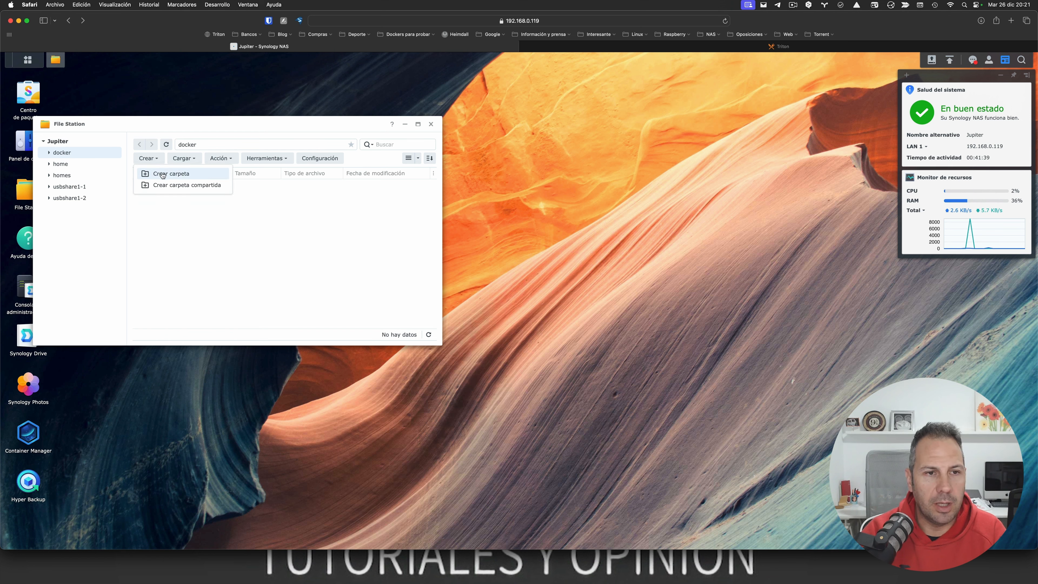
pyautogui.click(162, 174)
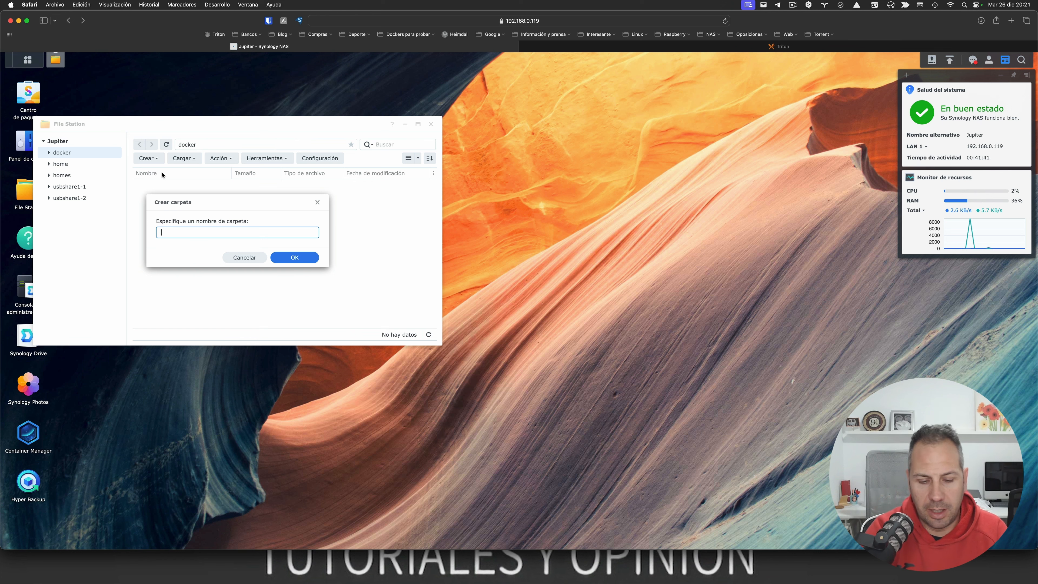
pyautogui.write('portainer')
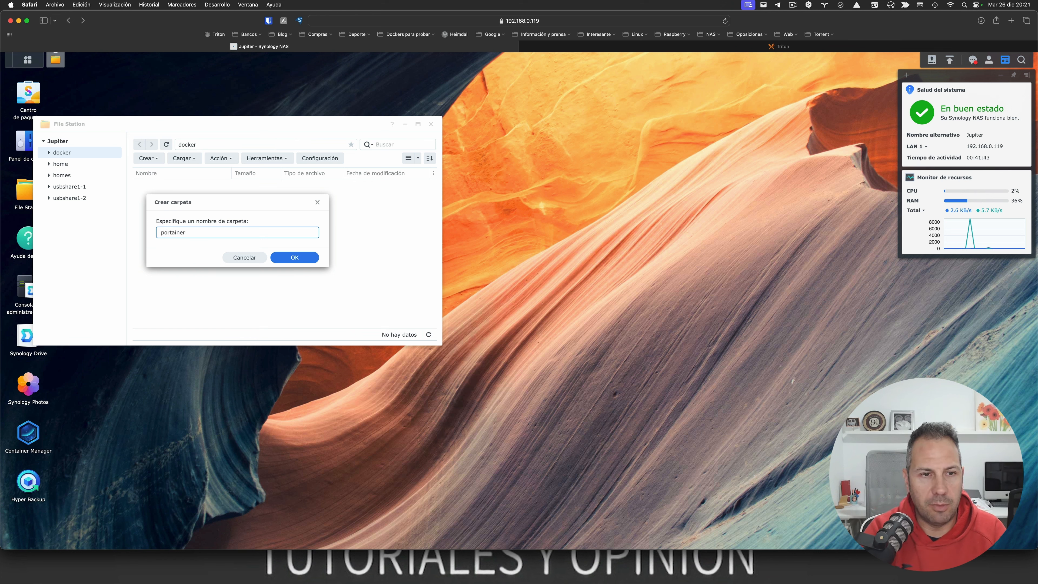
pyautogui.press('Return')
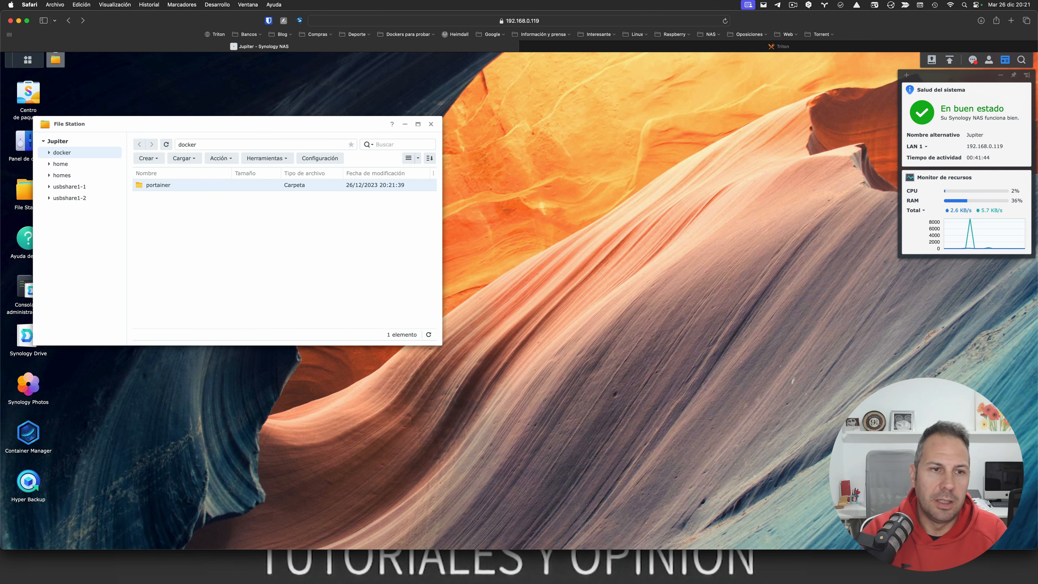
pyautogui.doubleClick(161, 188)
# Step: Upload portainer.yml from the desktop into docker › portainer
pyautogui.click(184, 158)
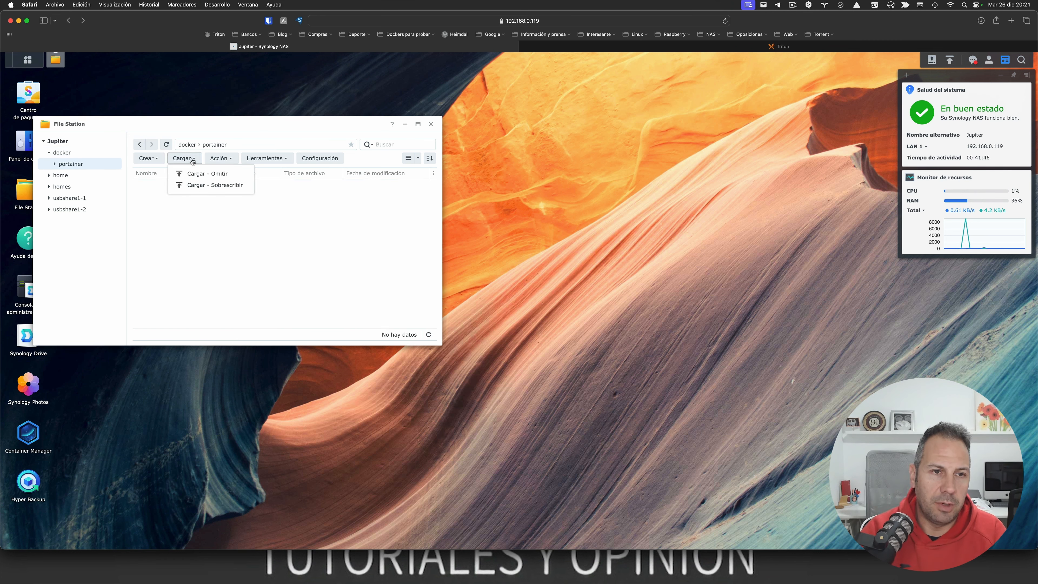
pyautogui.click(196, 175)
pyautogui.click(262, 190)
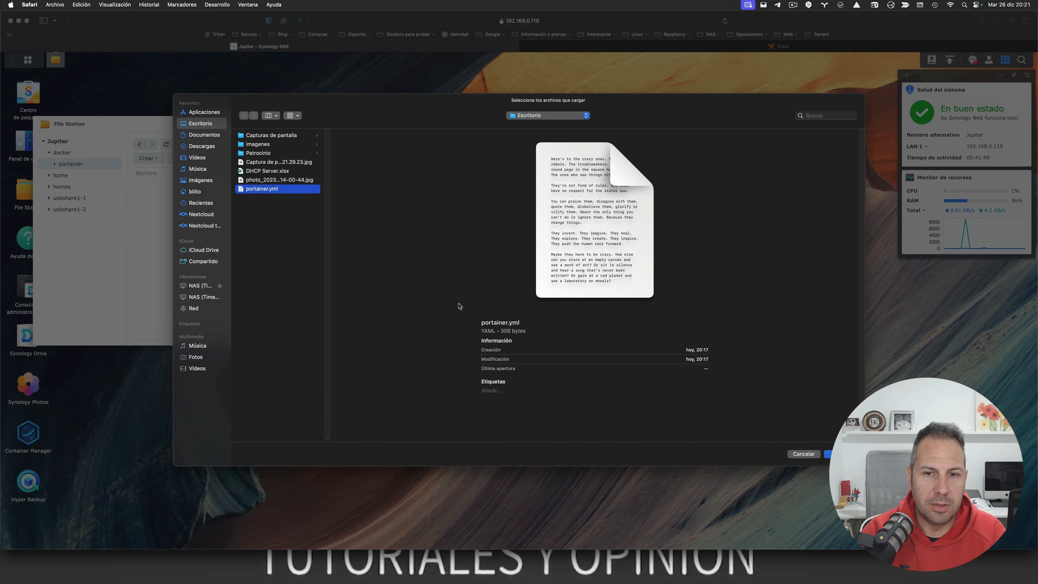
pyautogui.press('Return')
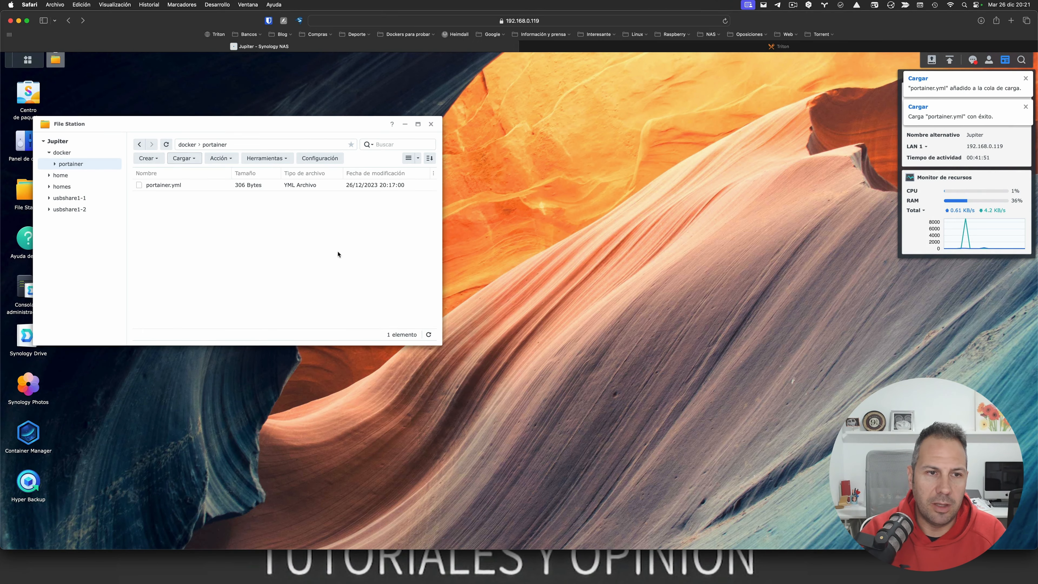
# Step: Start a second upload with the skip-existing option, then cancel it
pyautogui.click(147, 158)
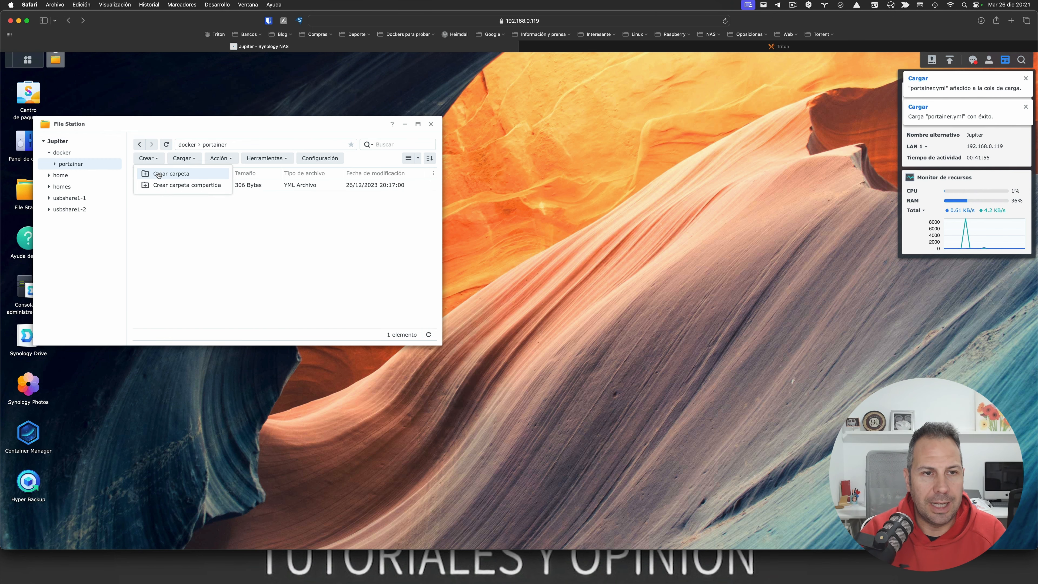
pyautogui.click(180, 160)
pyautogui.click(179, 161)
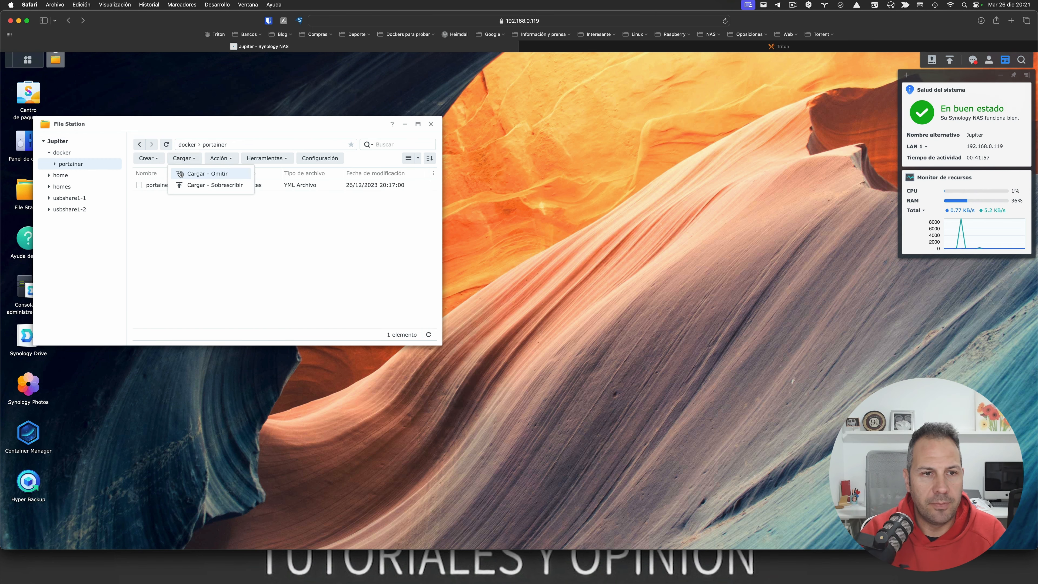
pyautogui.click(180, 173)
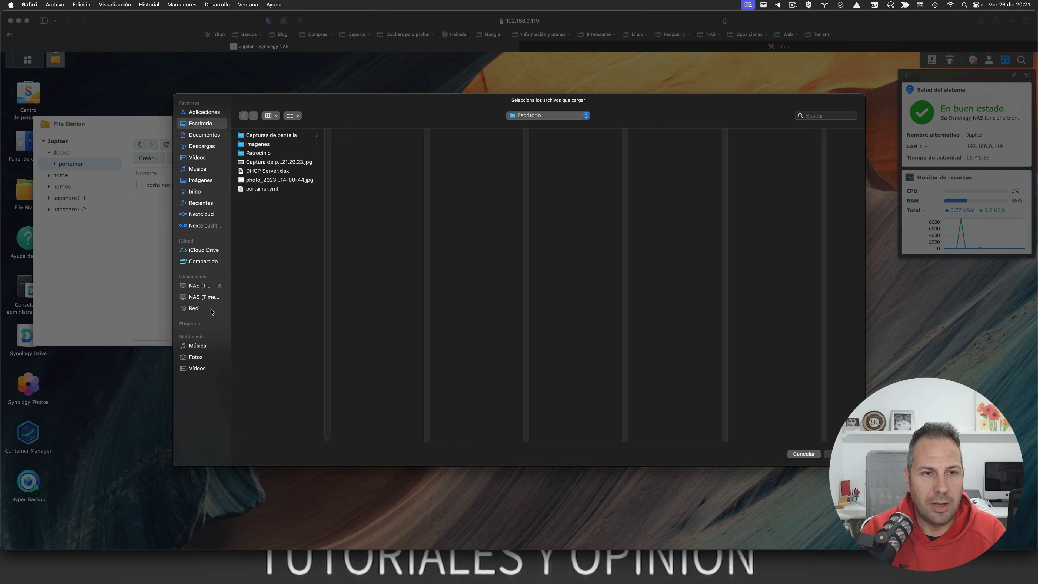
pyautogui.click(807, 455)
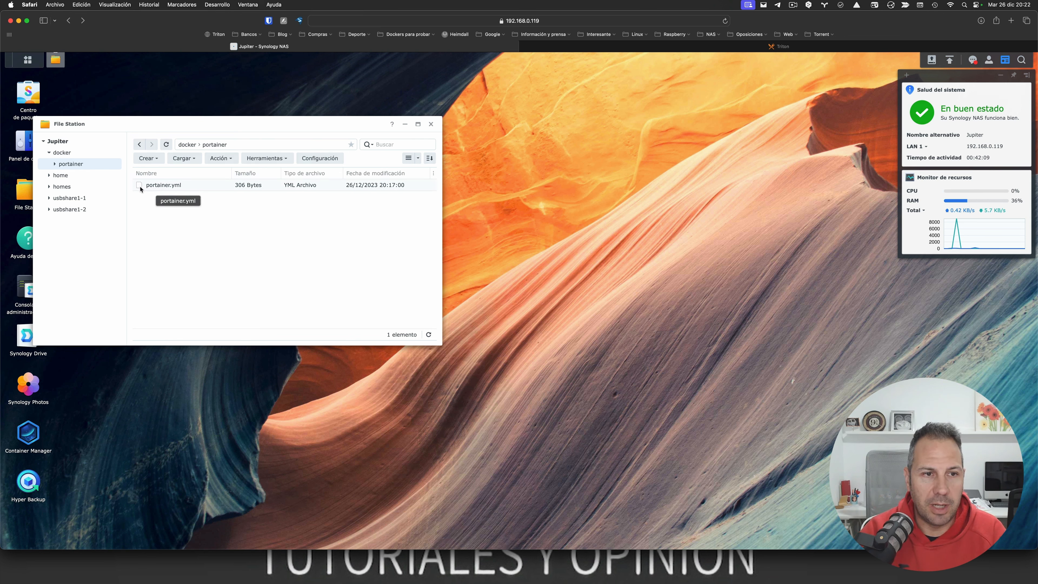
# Step: Rename portainer.yml to docker-compose.yml
pyautogui.rightClick(160, 187)
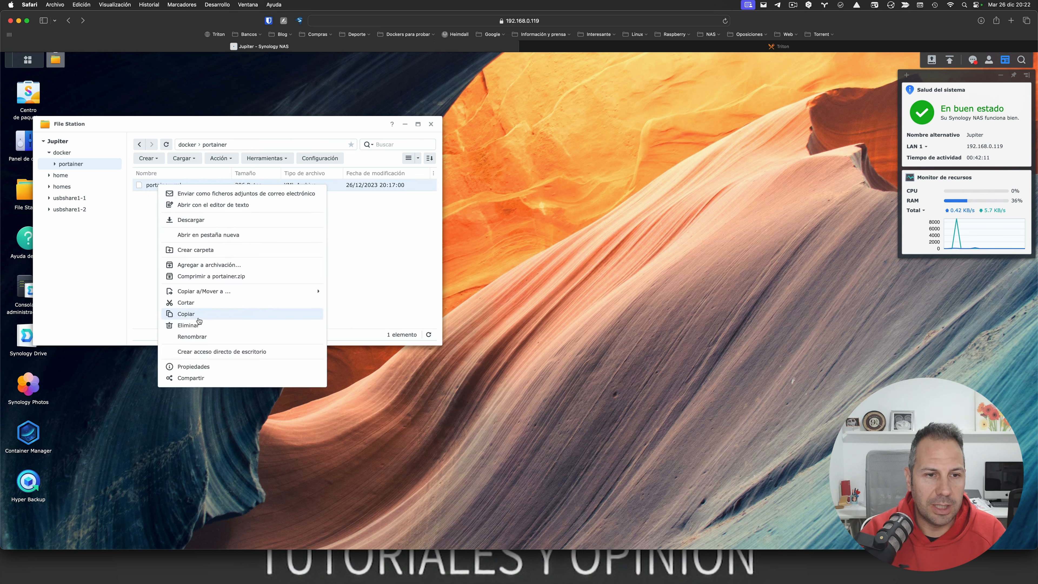
pyautogui.click(205, 336)
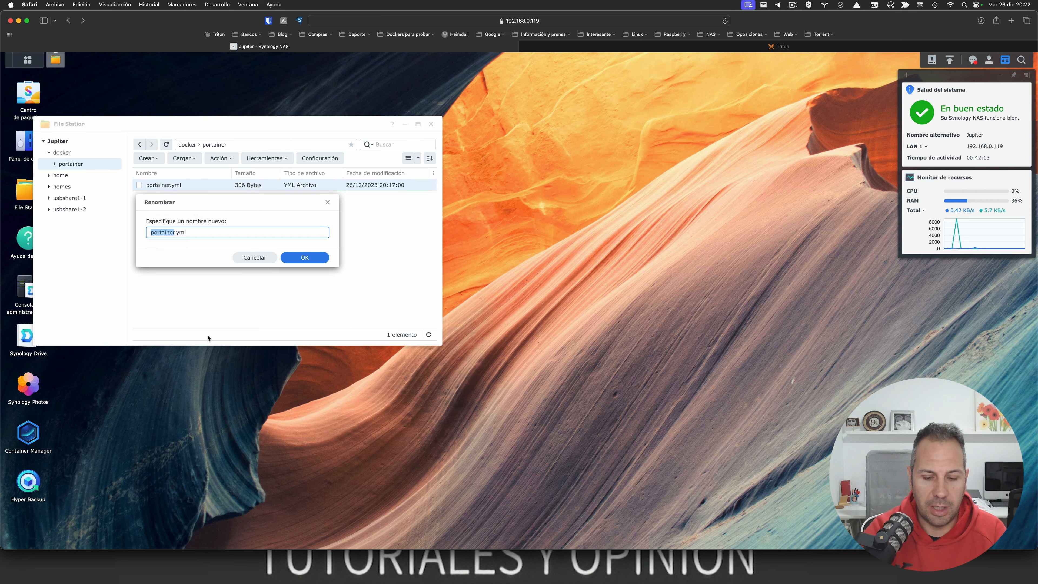
pyautogui.write('doker-')
pyautogui.press('BackSpace')
pyautogui.press('BackSpace')
pyautogui.press('BackSpace')
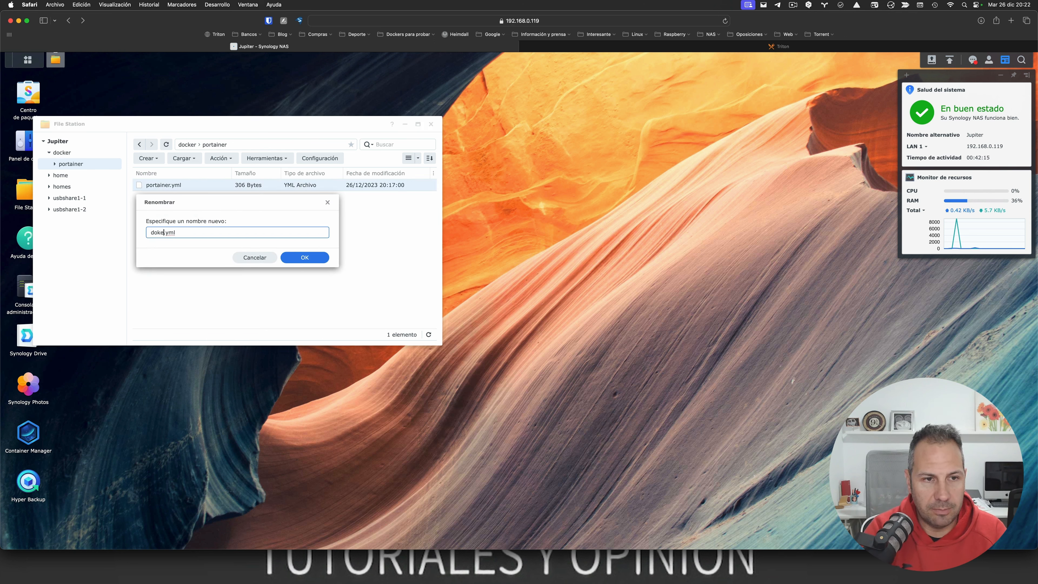
pyautogui.press('BackSpace')
pyautogui.write('cker-compo')
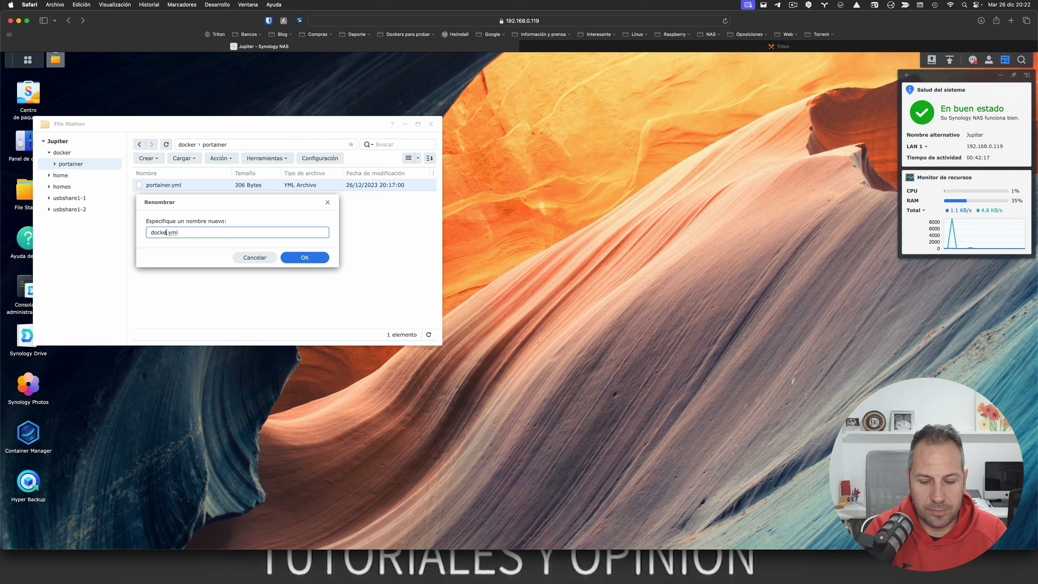
pyautogui.write('se')
pyautogui.press('Return')
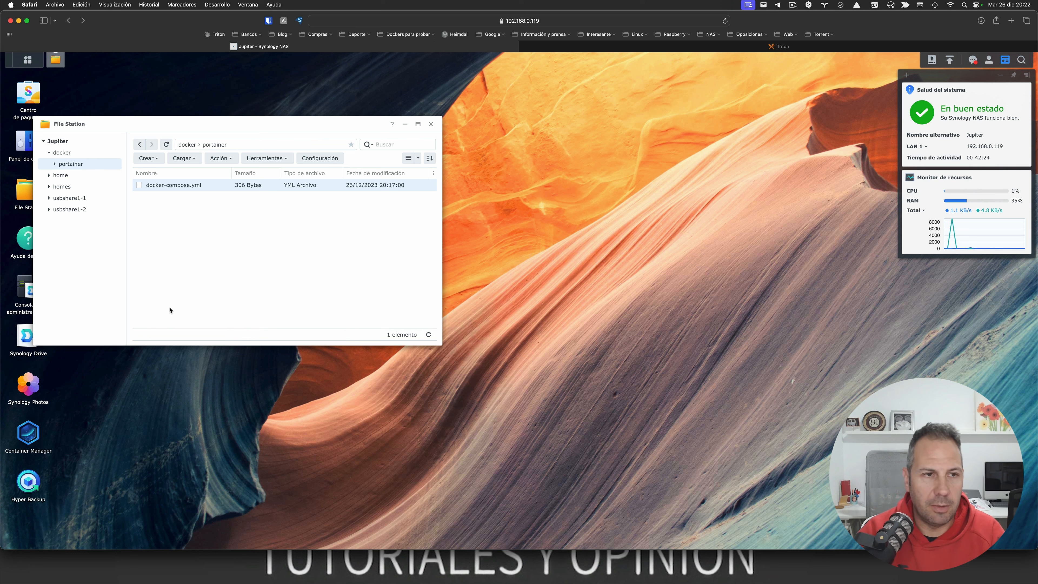
# Step: Browse to usbshare1-2 › Docker › PortainerCE › backup
pyautogui.click(74, 212)
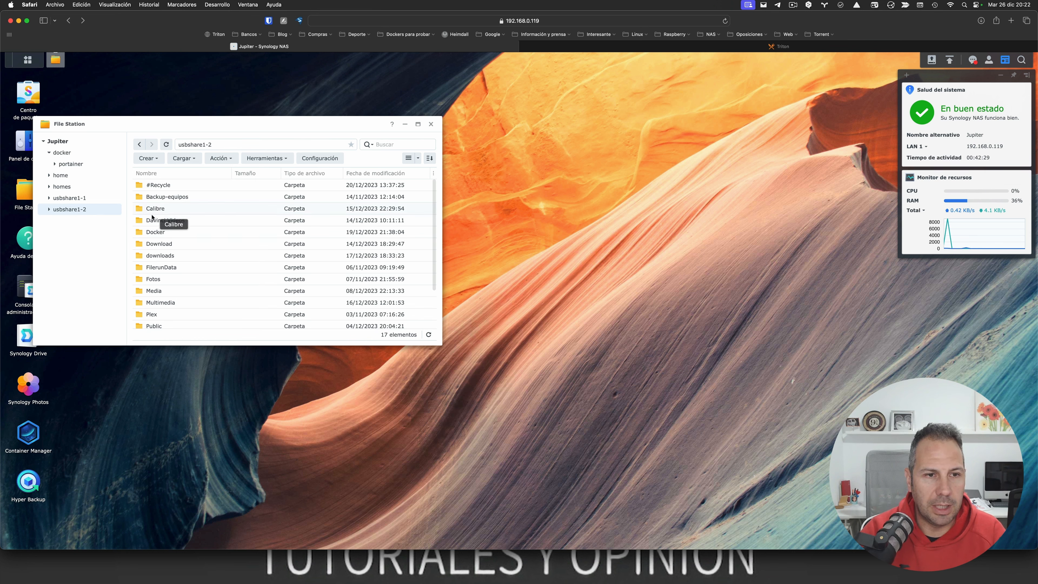
pyautogui.click(155, 232)
pyautogui.doubleClick(155, 232)
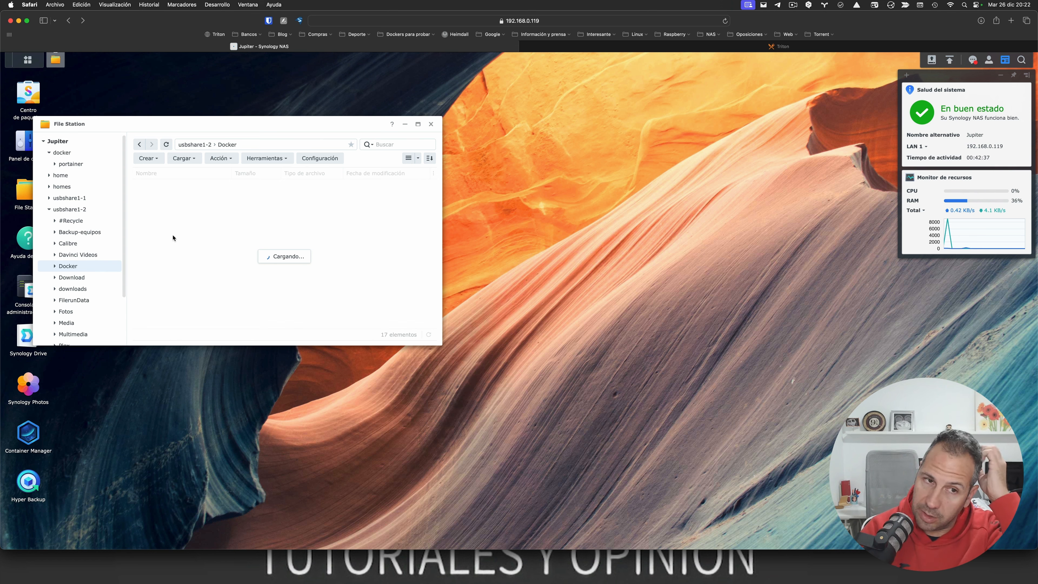
pyautogui.scroll(-10, 172, 237)
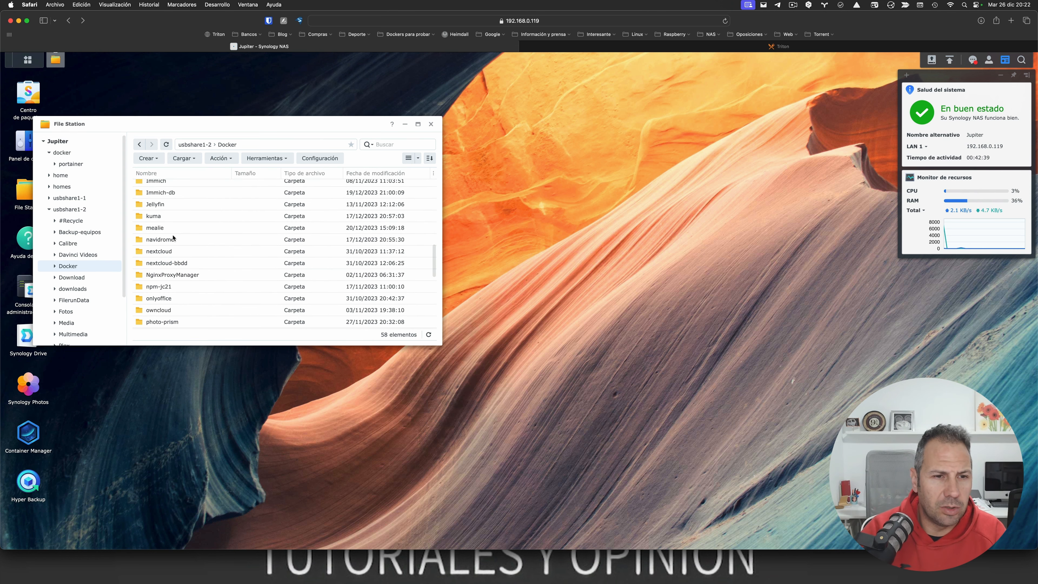
pyautogui.scroll(-3, 173, 239)
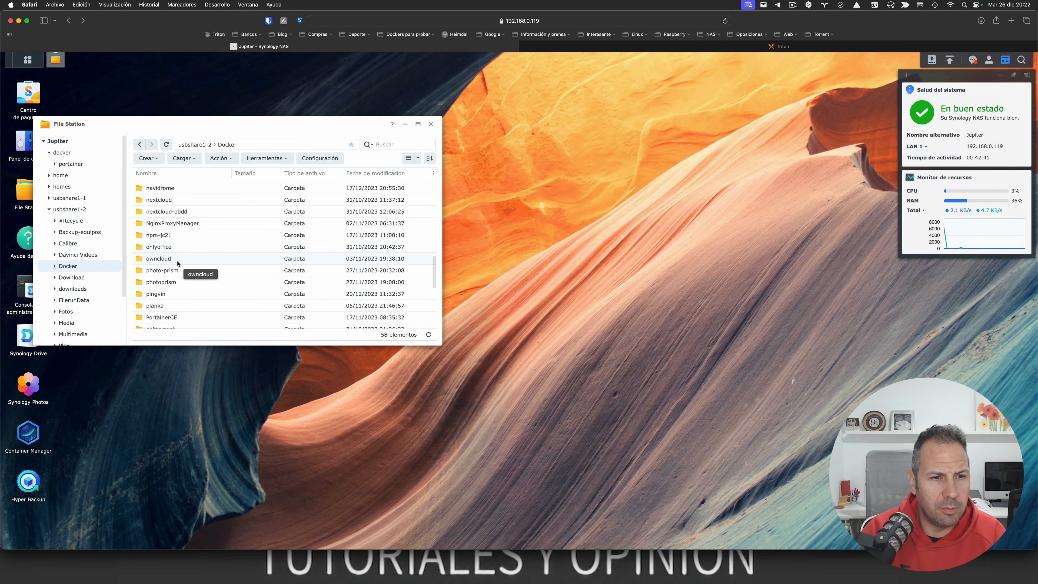
pyautogui.doubleClick(176, 314)
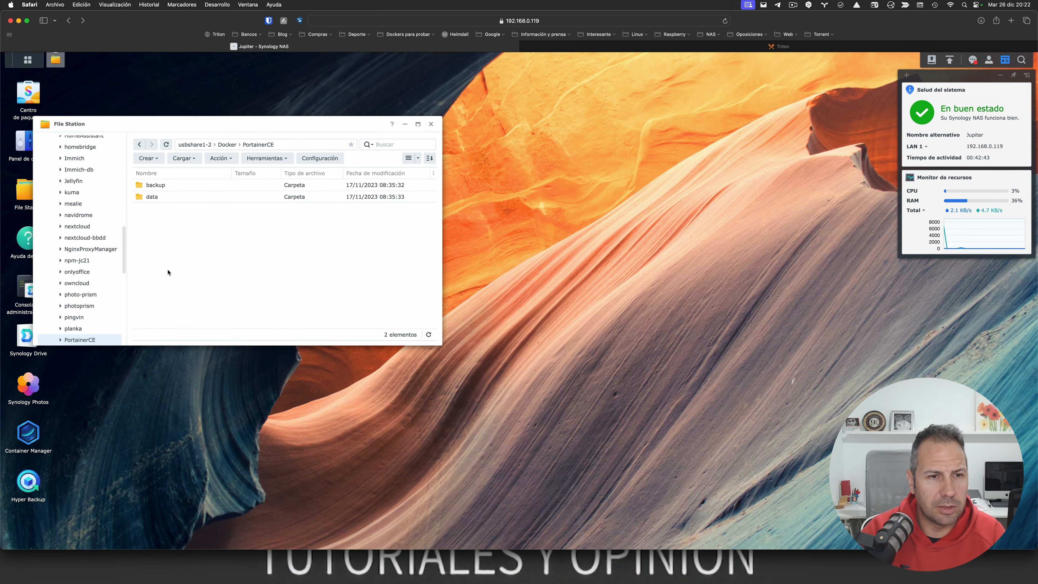
pyautogui.doubleClick(154, 186)
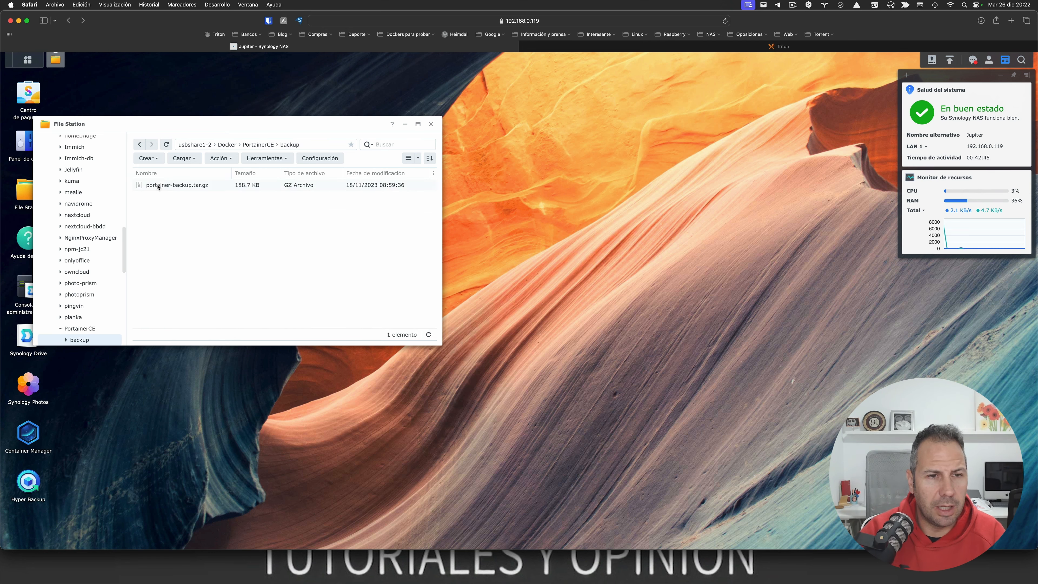
# Step: Copy portainer-backup.tar.gz into the docker › portainer folder
pyautogui.rightClick(159, 187)
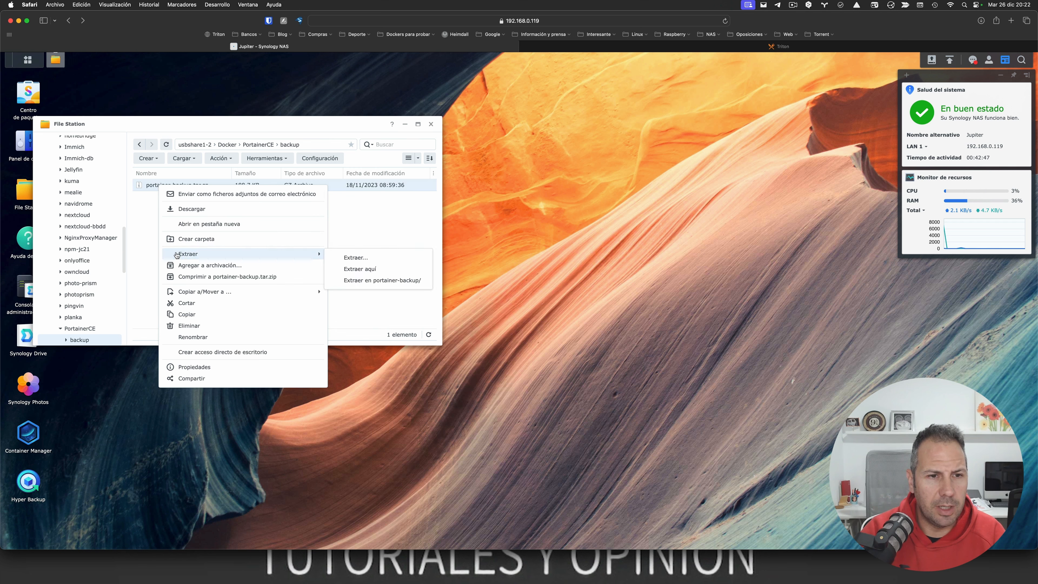
pyautogui.moveTo(195, 295)
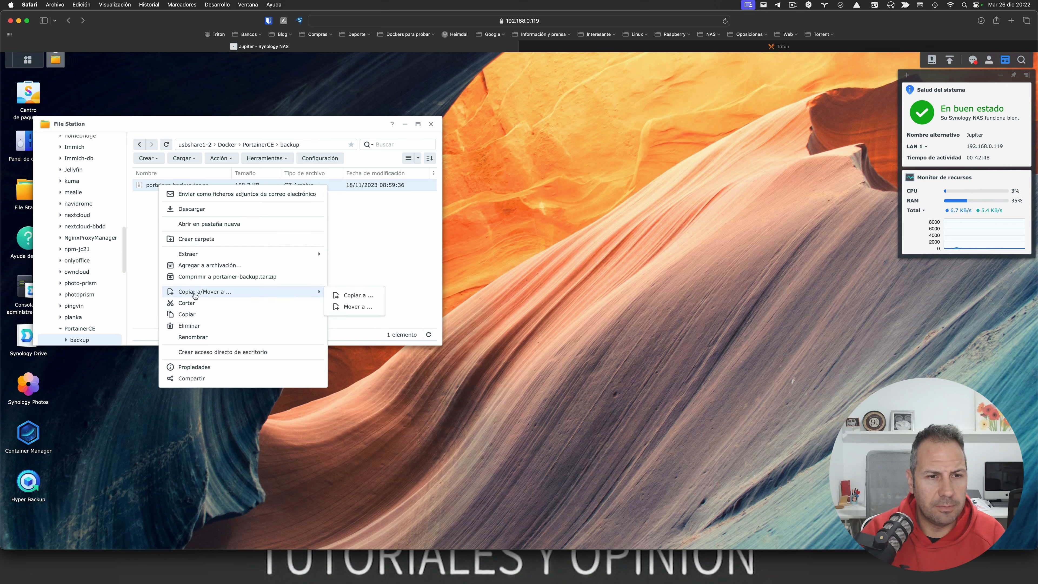
pyautogui.click(352, 296)
pyautogui.click(158, 174)
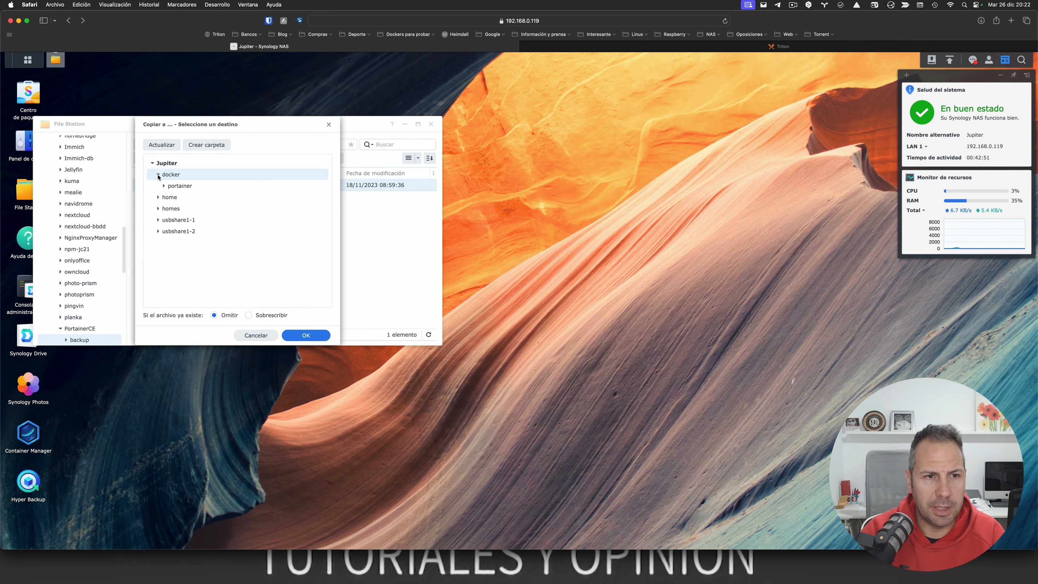
pyautogui.click(176, 187)
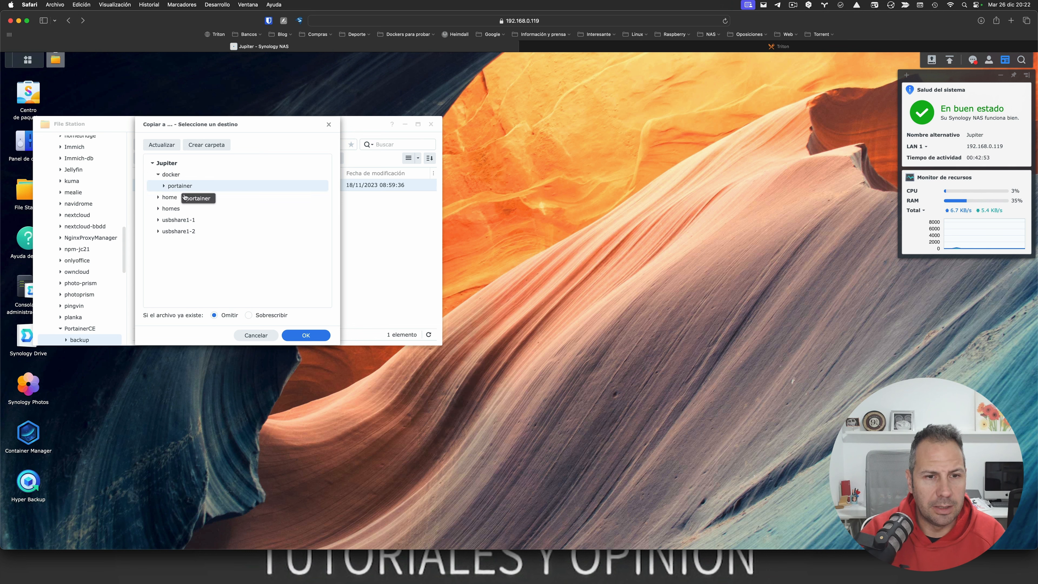
pyautogui.click(302, 336)
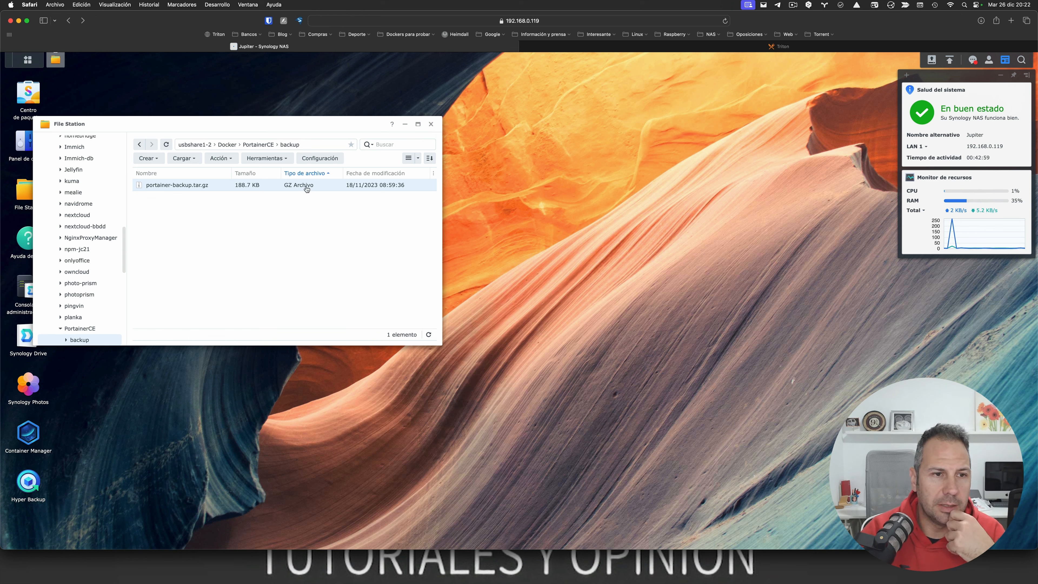
# Step: Navigate back to docker › portainer and launch Container Manager
pyautogui.click(139, 145)
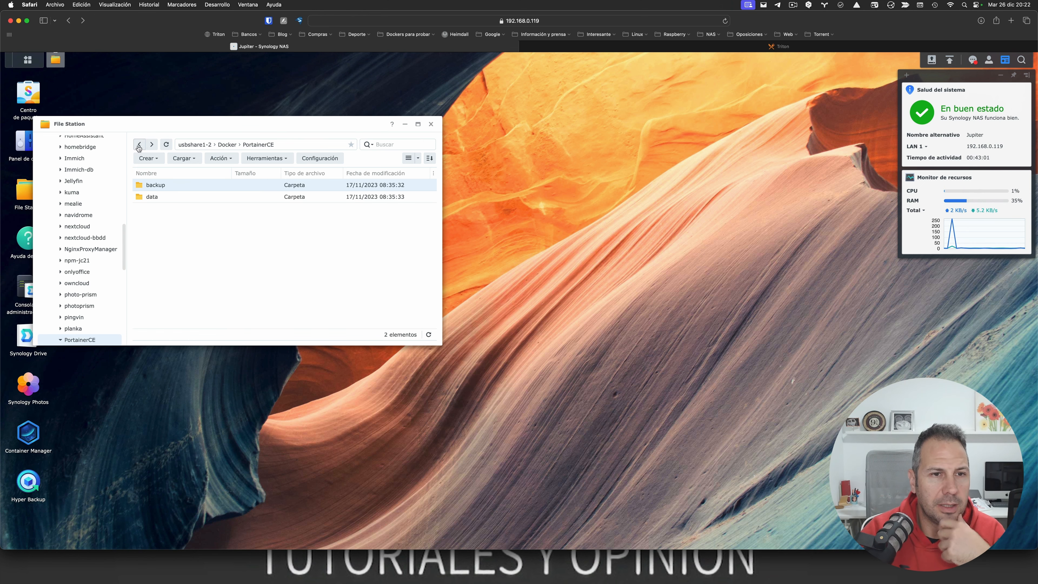
pyautogui.click(139, 145)
pyautogui.click(139, 145)
pyautogui.click(139, 145)
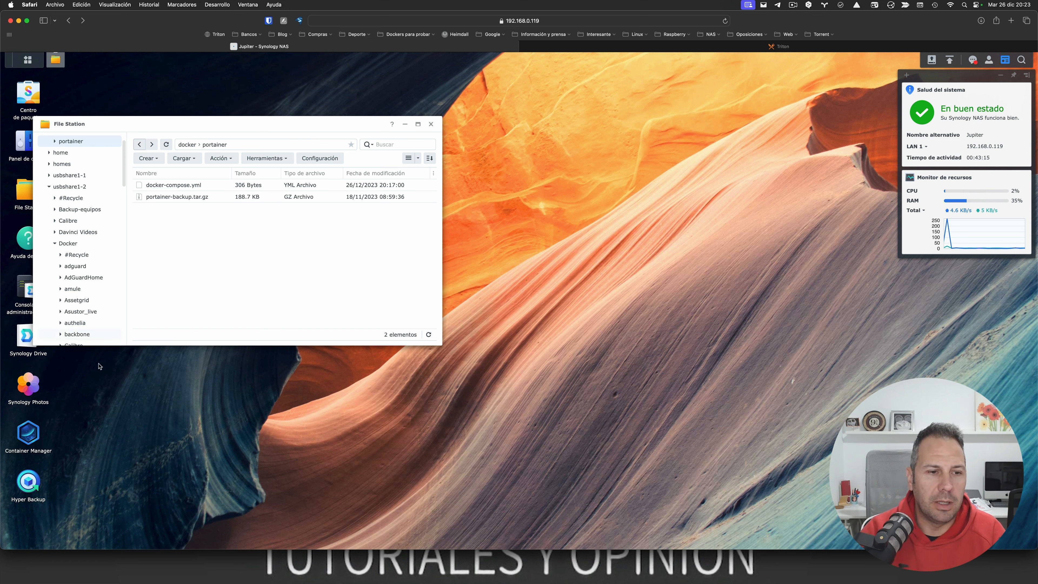
pyautogui.click(30, 437)
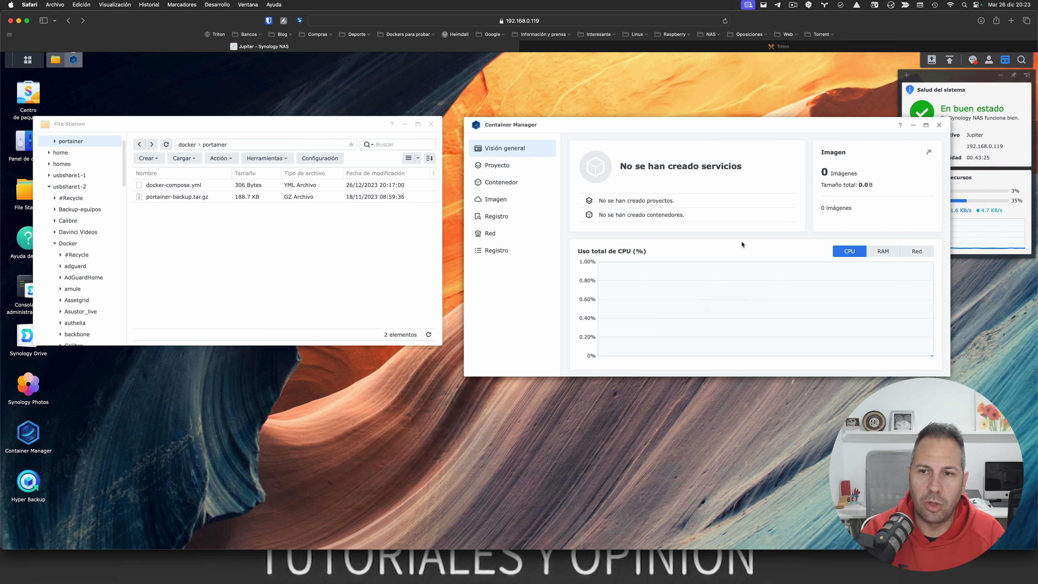
# Step: Start a new Container Manager project named 'portainer' in the docker › portainer folder
pyautogui.click(497, 168)
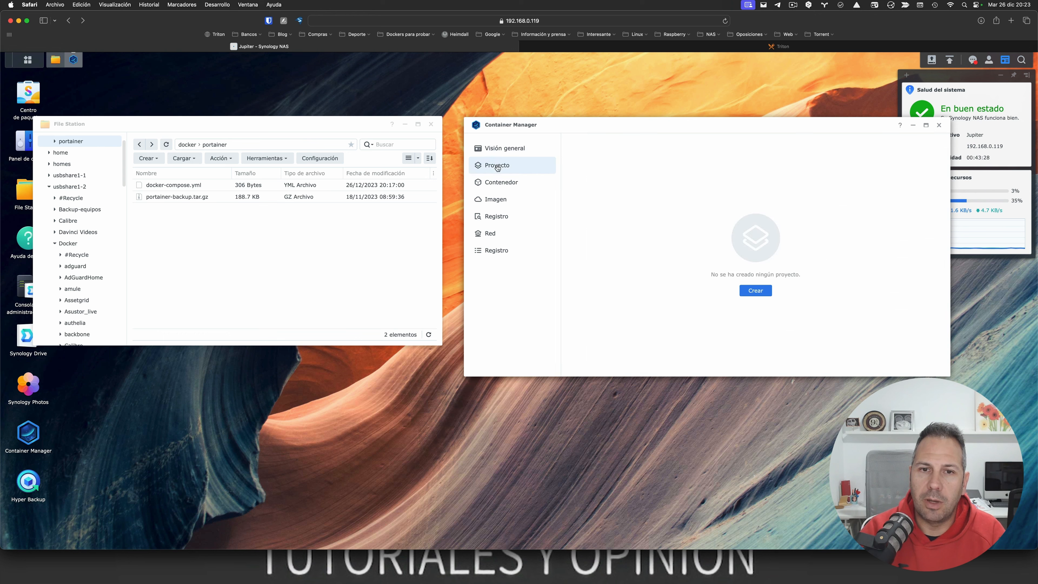
pyautogui.click(745, 294)
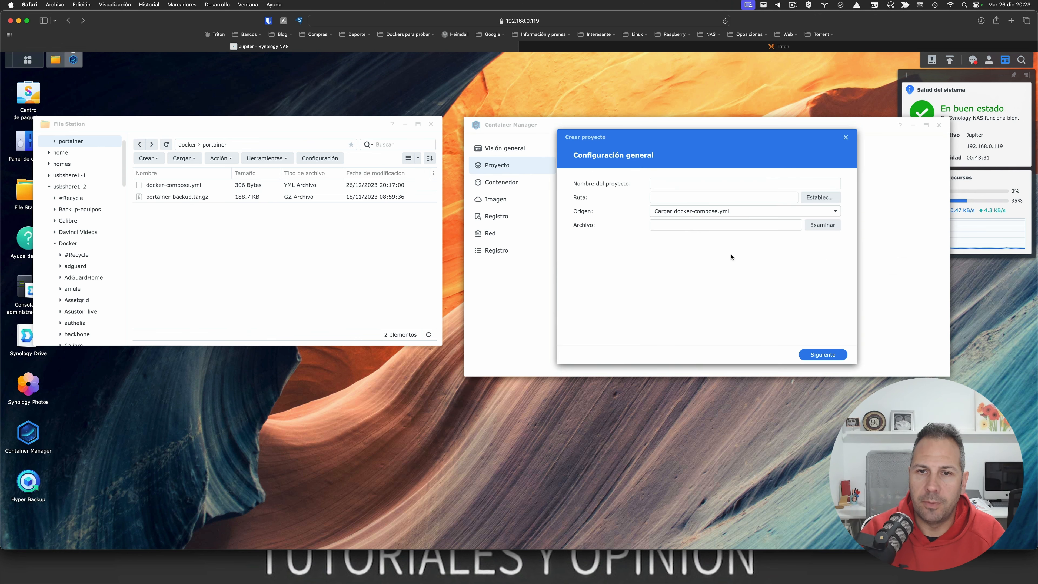
pyautogui.click(698, 184)
pyautogui.write('portainer')
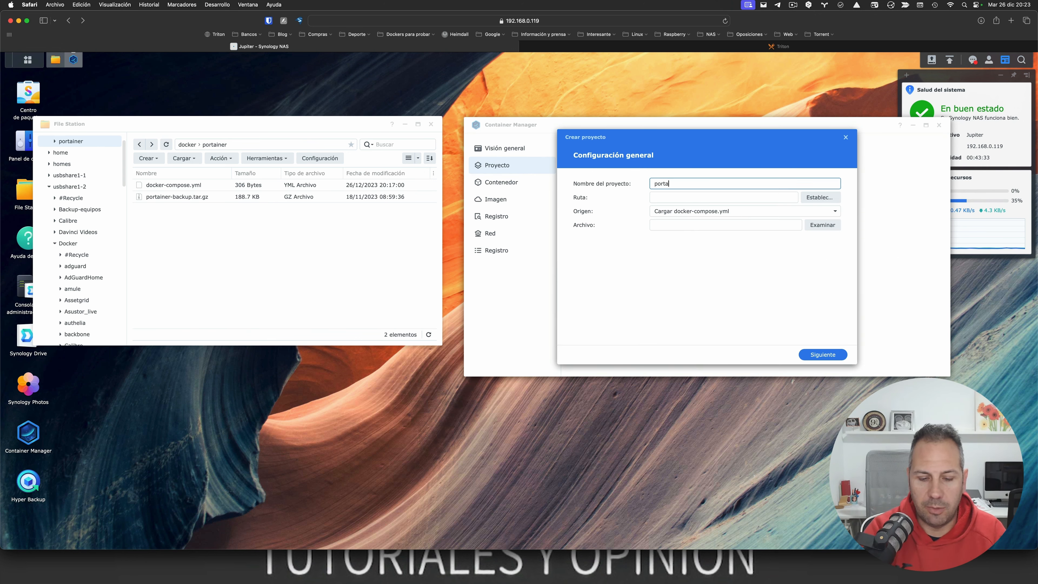
pyautogui.click(817, 198)
pyautogui.click(634, 186)
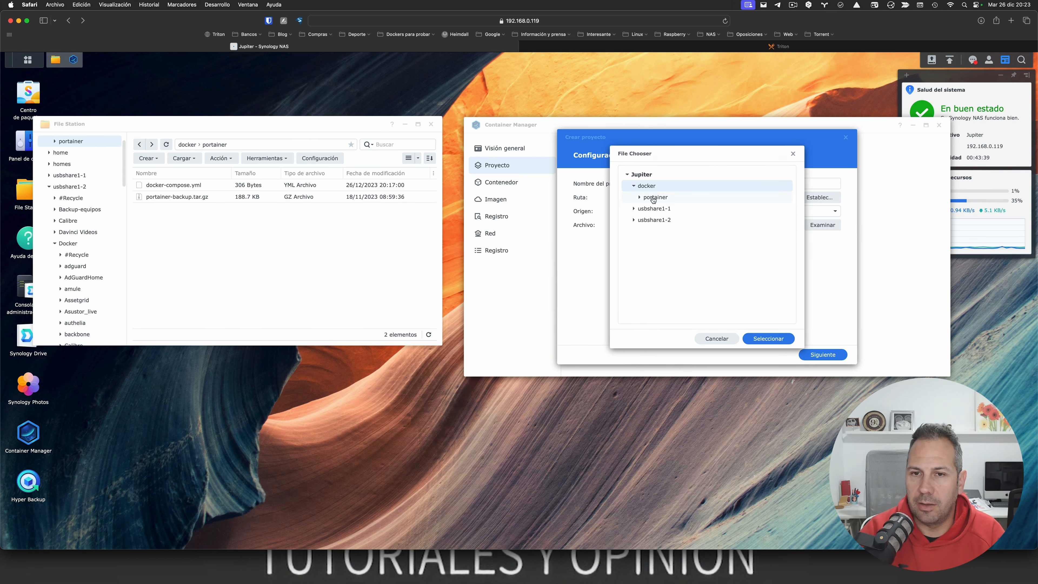
pyautogui.click(650, 199)
pyautogui.click(768, 338)
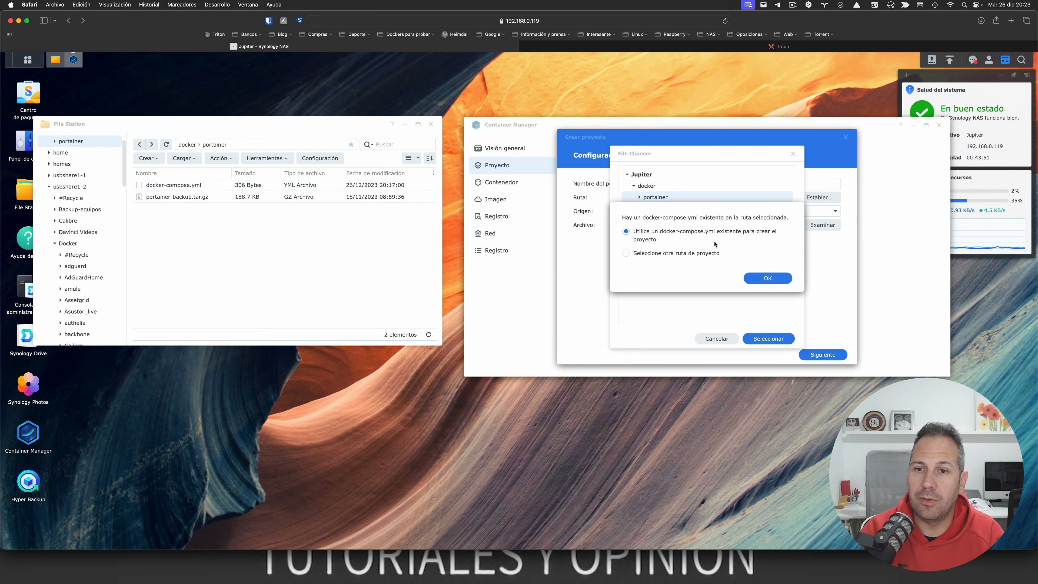
# Step: Use the existing docker-compose.yml, skip the web portal, and create and start the project
pyautogui.click(767, 278)
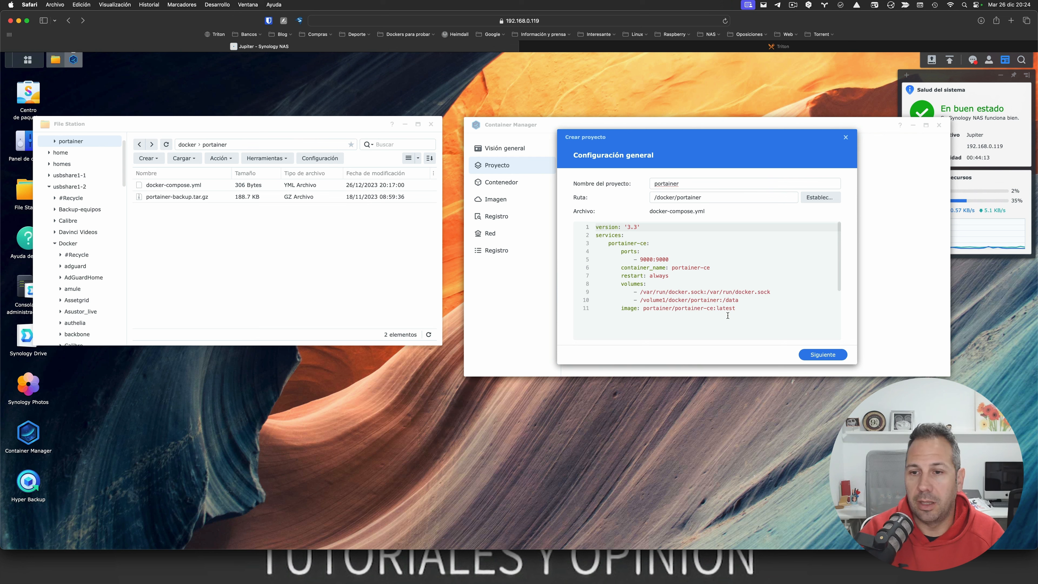
pyautogui.click(817, 357)
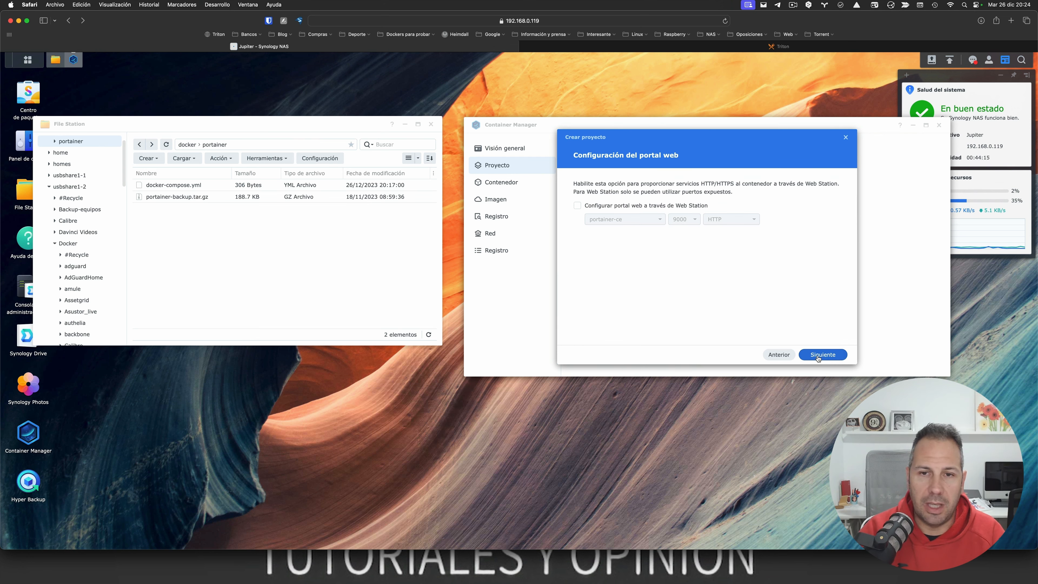
pyautogui.click(818, 357)
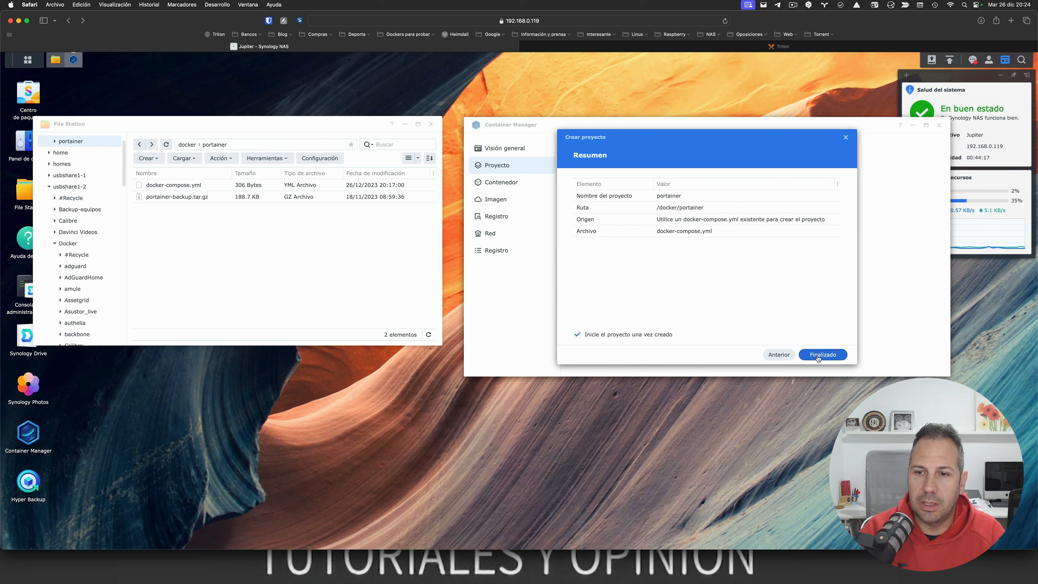
pyautogui.click(818, 357)
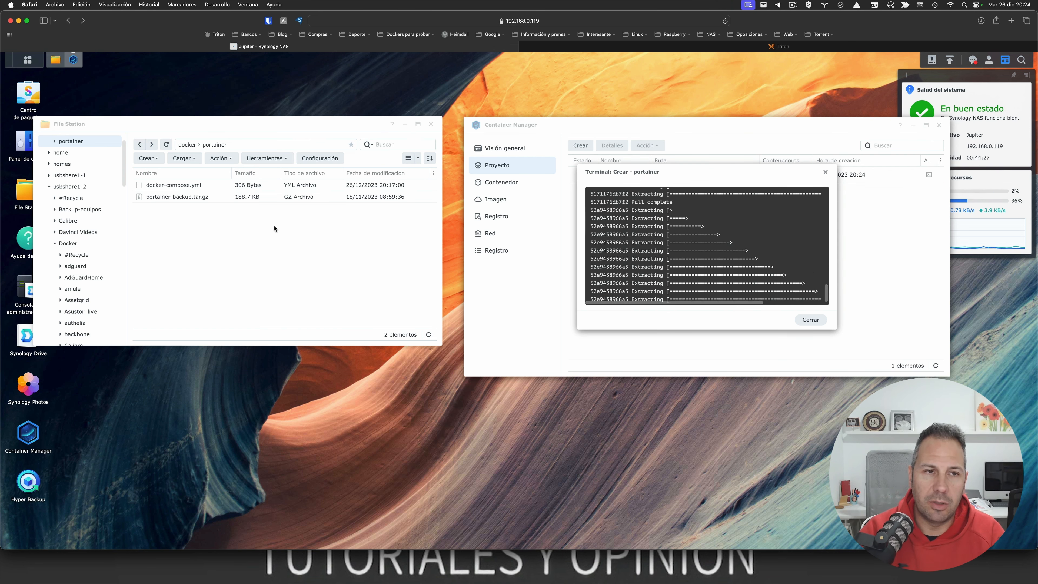
# Step: Close the finished build log and refresh docker/portainer to show bin, certs, compose, docker_config, tls and portainer.db
pyautogui.click(166, 145)
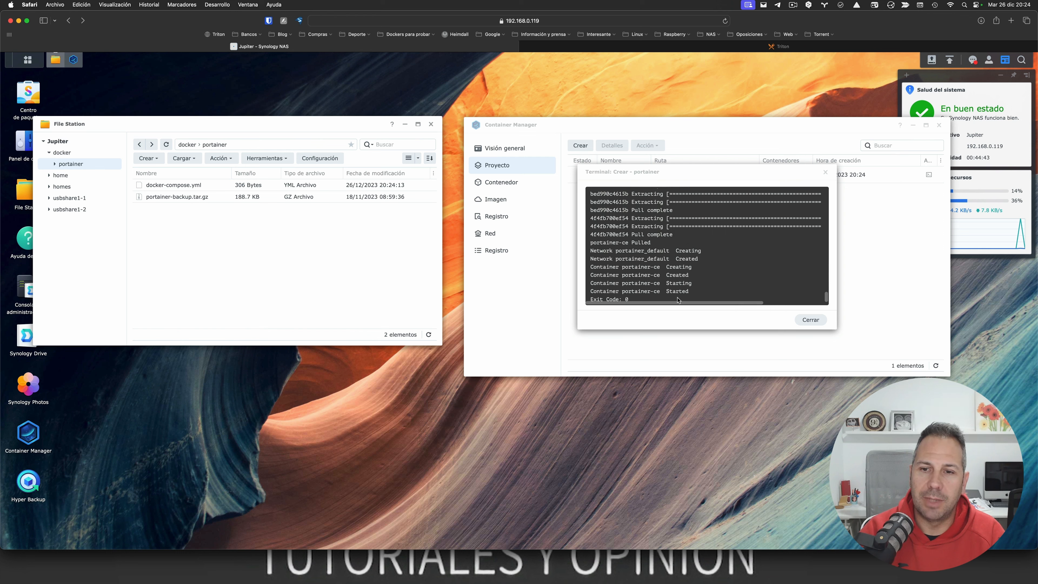
pyautogui.click(804, 322)
pyautogui.click(166, 145)
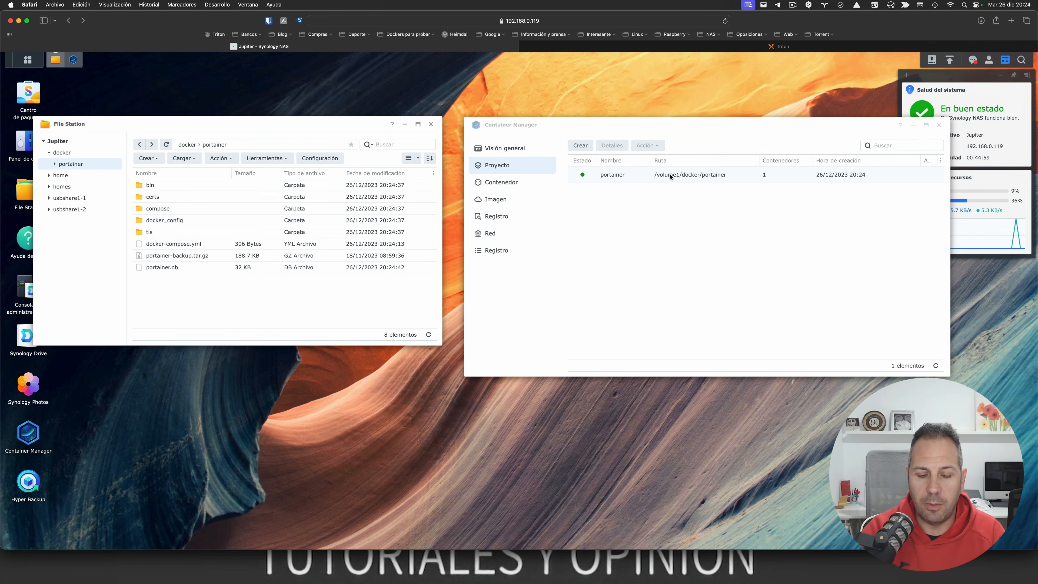
# Step: Load Portainer at 192.168.0.119:9000 in a new tab and expand Restore Portainer from backup
pyautogui.press('super+t')
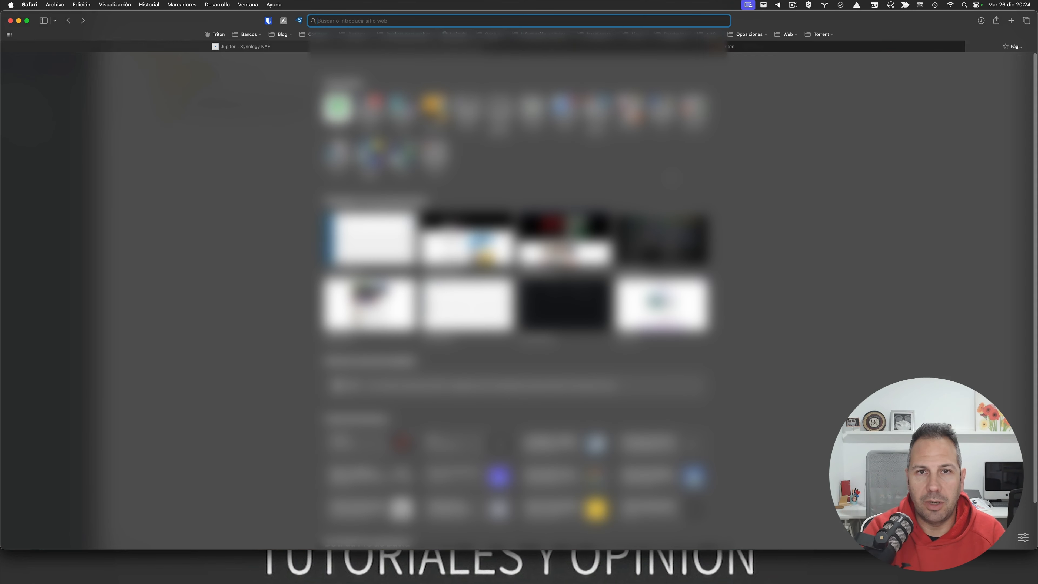
pyautogui.write('192')
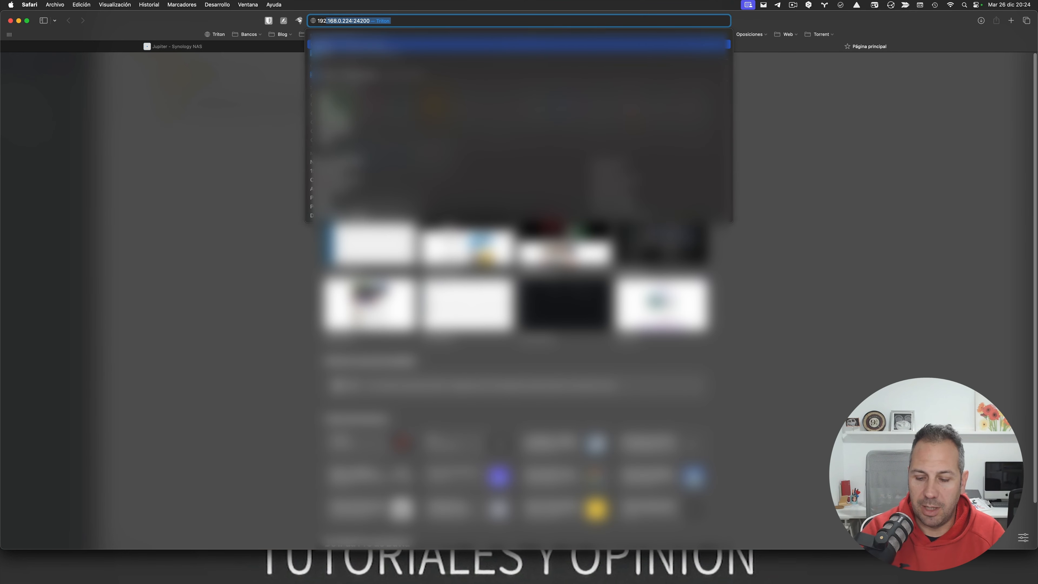
pyautogui.write('.168.0')
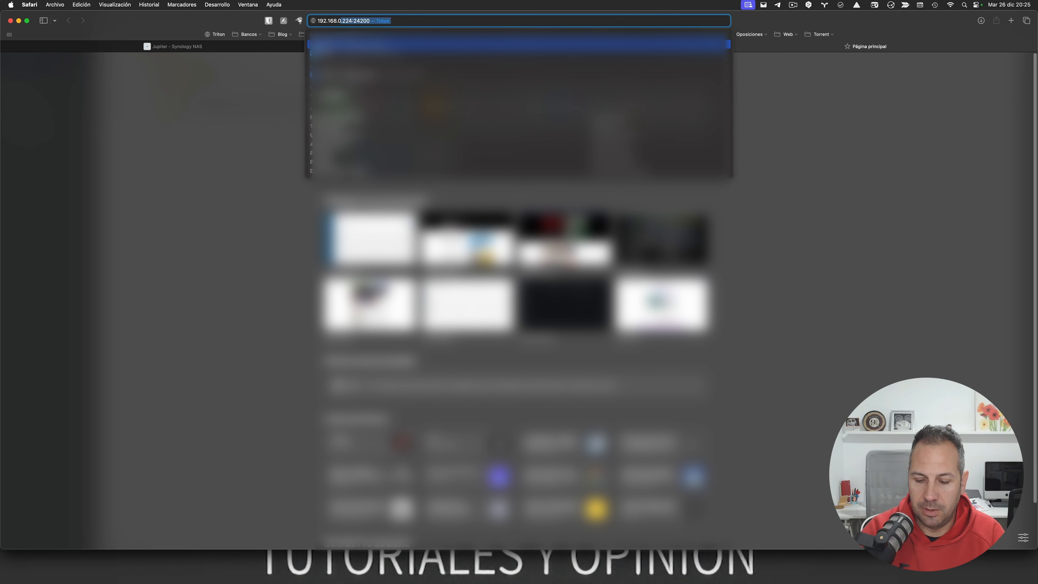
pyautogui.write('.119:9000')
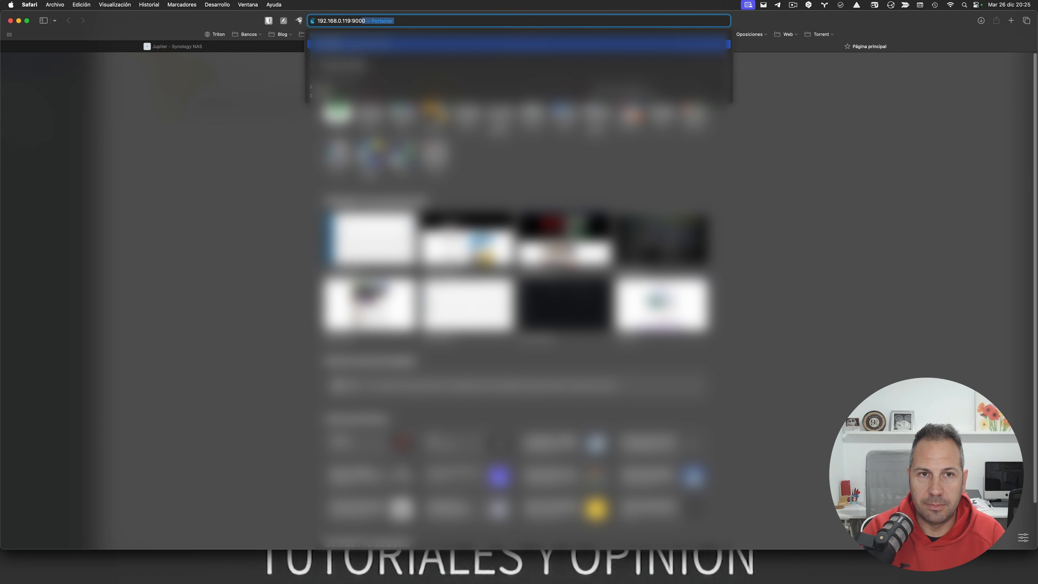
pyautogui.press('Return')
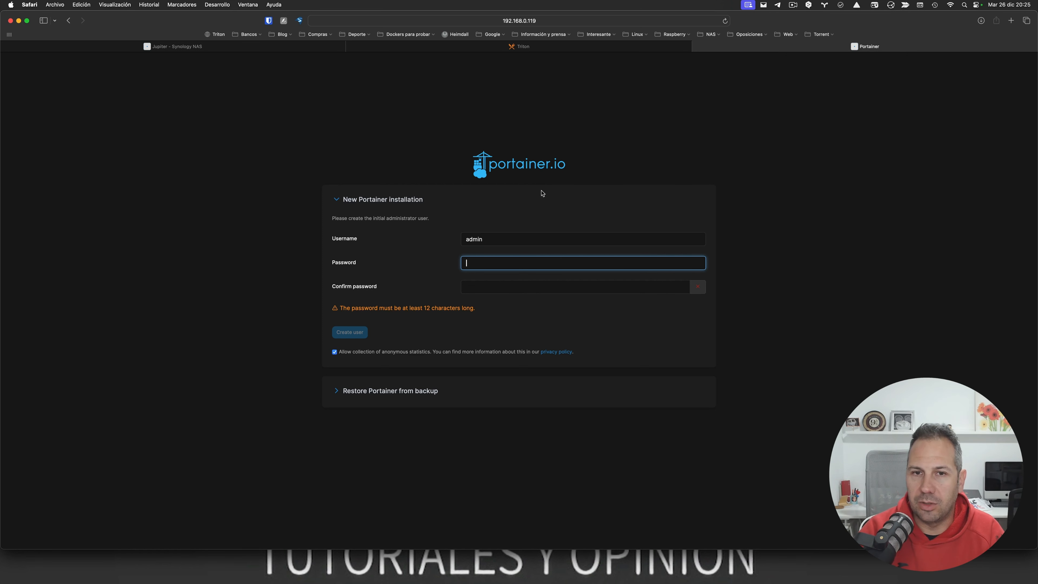
pyautogui.click(338, 392)
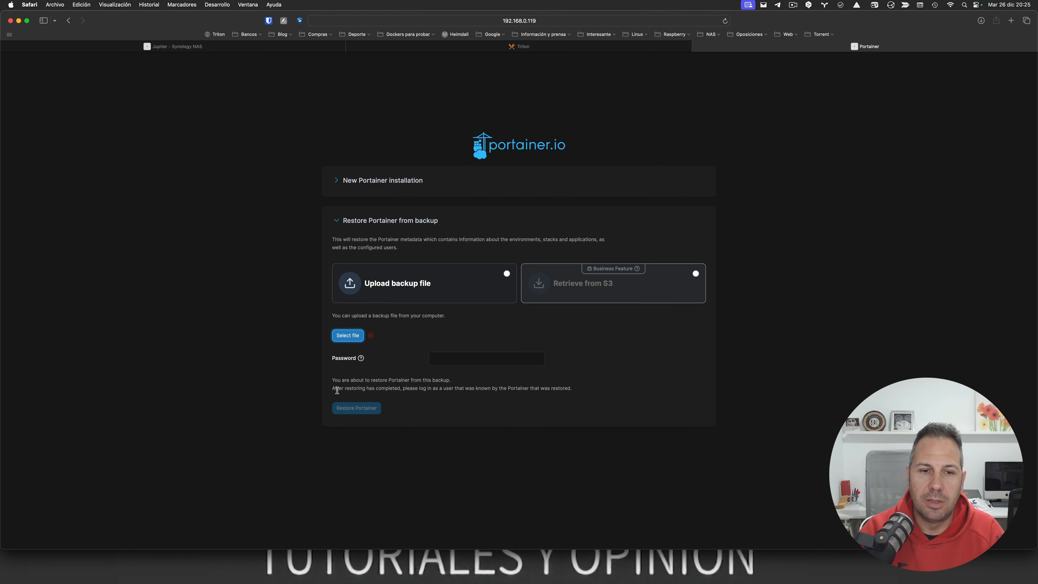
# Step: Open and cancel the backup file chooser, then return to the Synology NAS tab
pyautogui.click(350, 334)
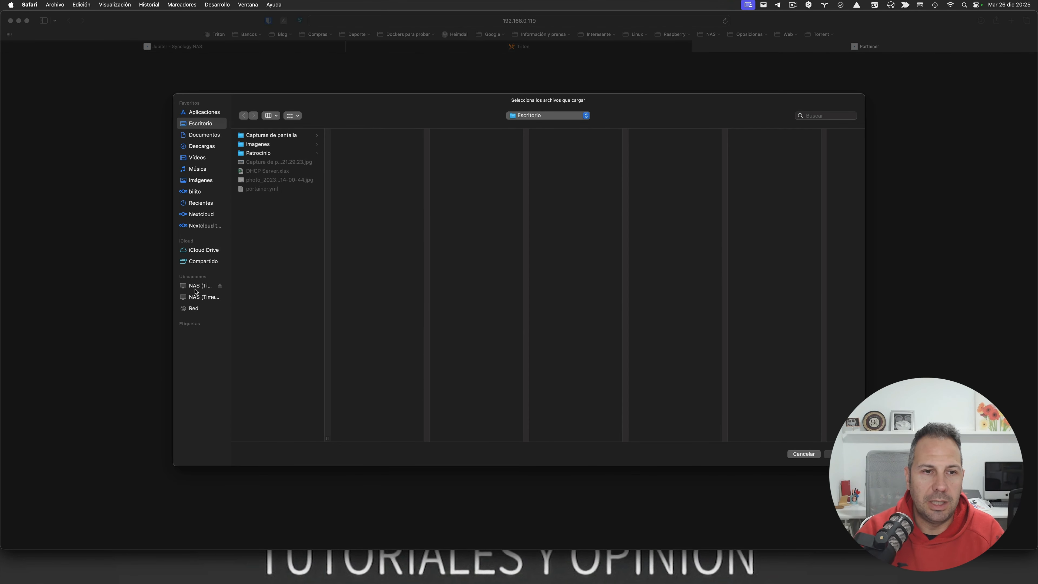
pyautogui.click(801, 453)
pyautogui.click(282, 46)
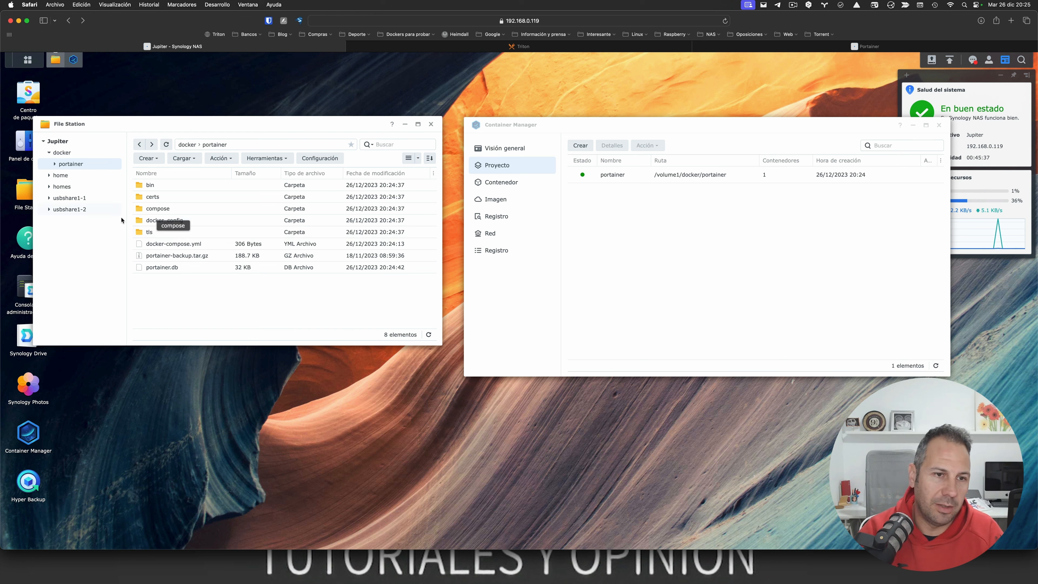
# Step: Download portainer-backup.tar.gz from File Station, allowing the download, and return to the Portainer tab
pyautogui.rightClick(166, 257)
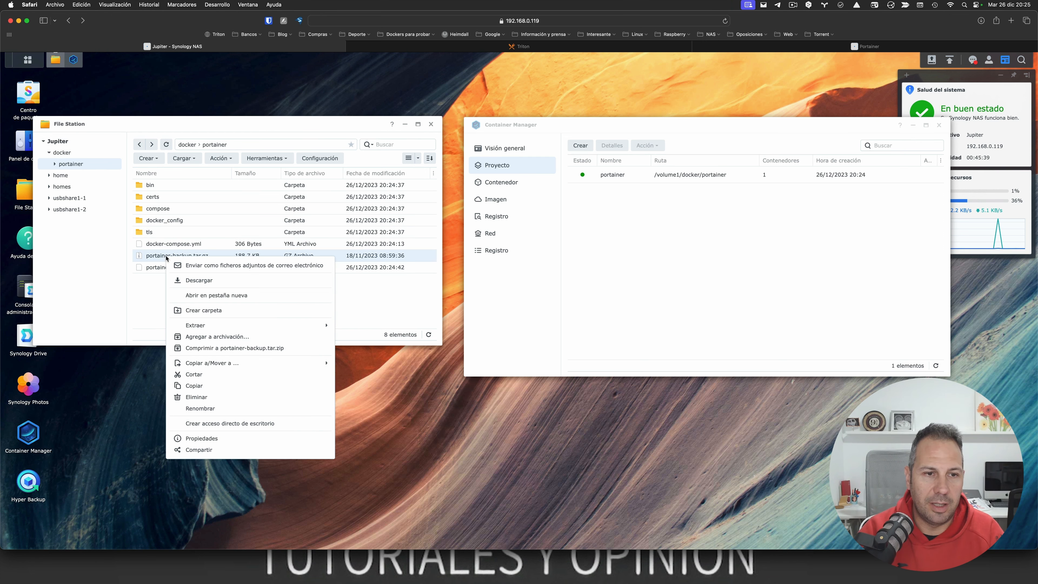
pyautogui.click(189, 283)
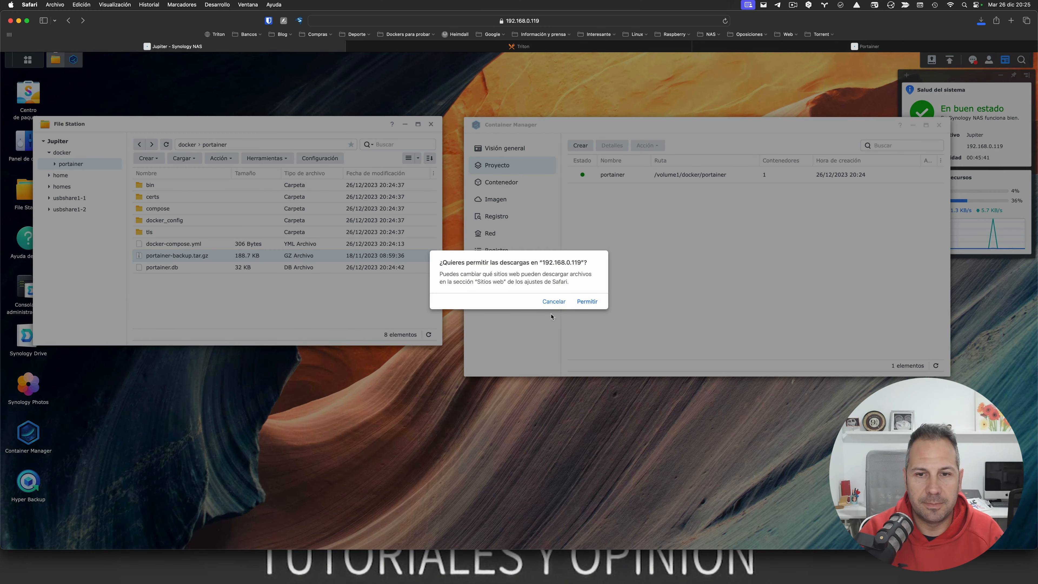
pyautogui.click(584, 302)
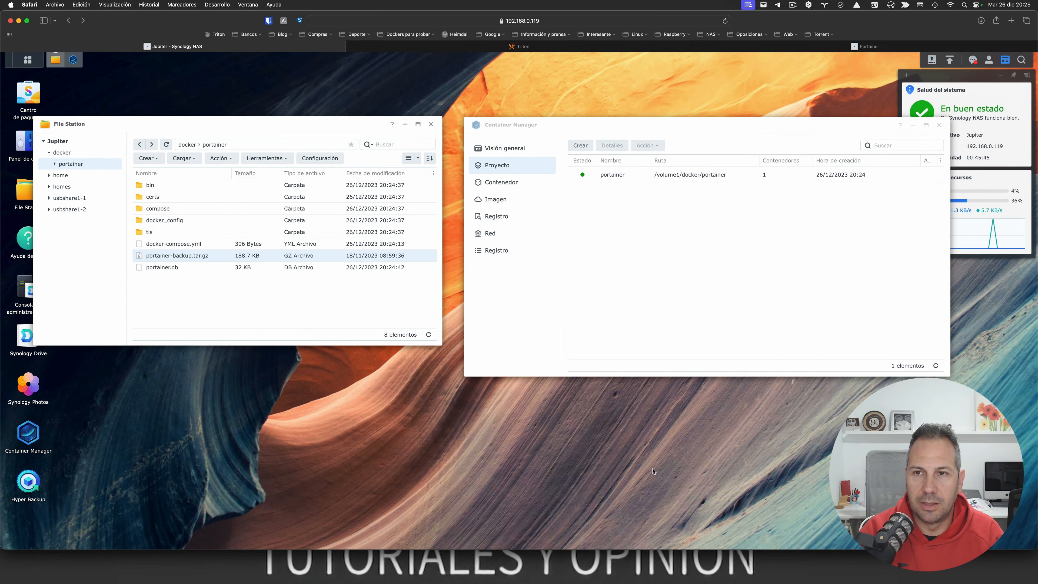
pyautogui.click(866, 47)
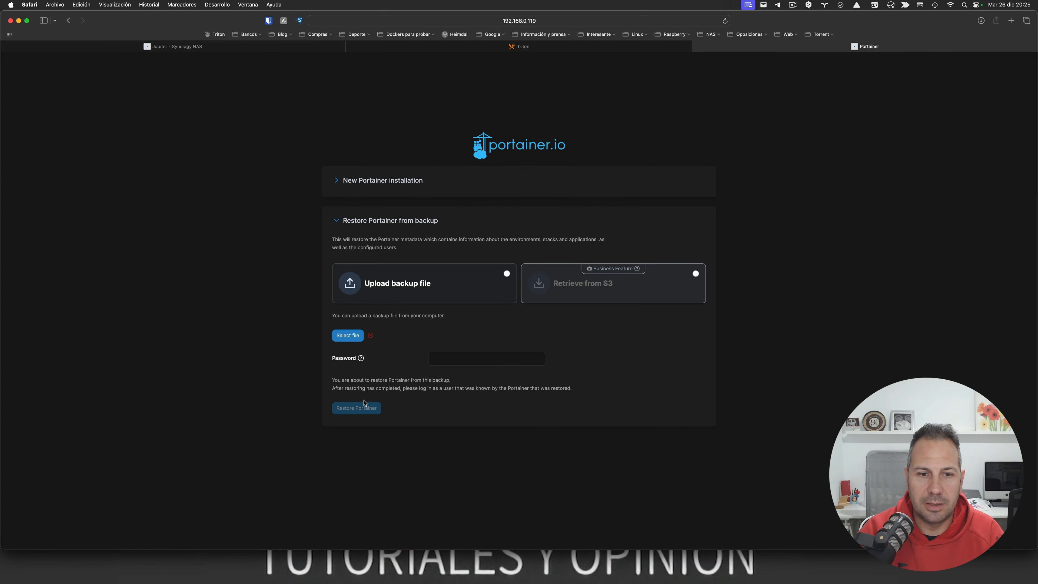
# Step: Upload portainer-backup.tar.gz from Descargas and restore Portainer from it
pyautogui.click(348, 336)
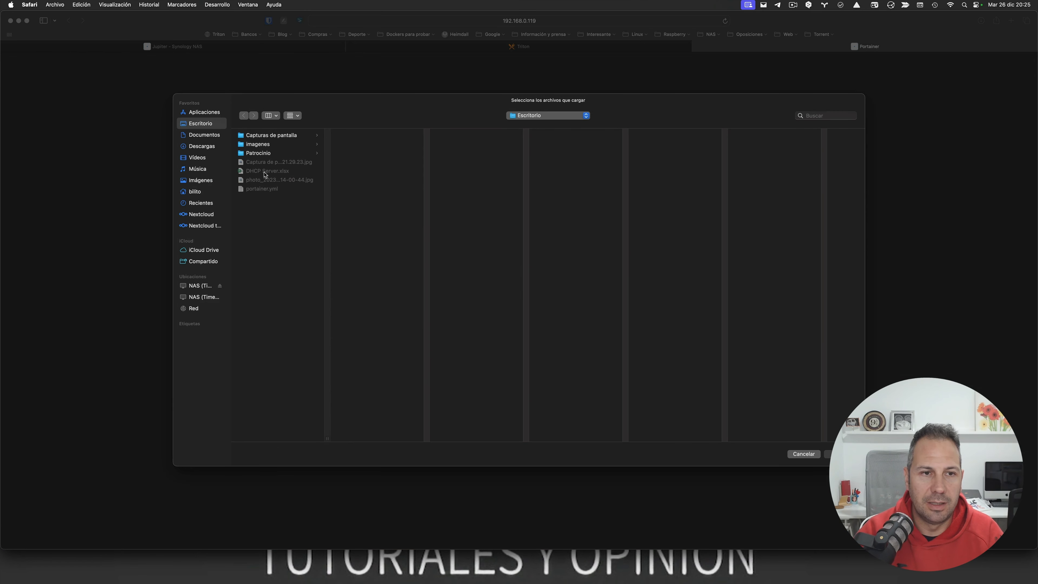
pyautogui.click(195, 148)
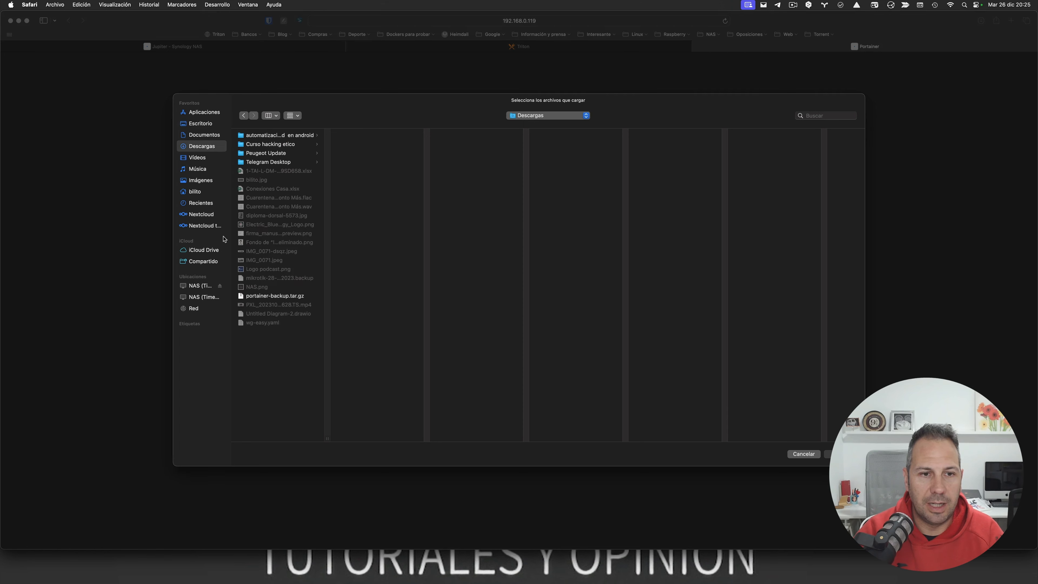
pyautogui.click(265, 296)
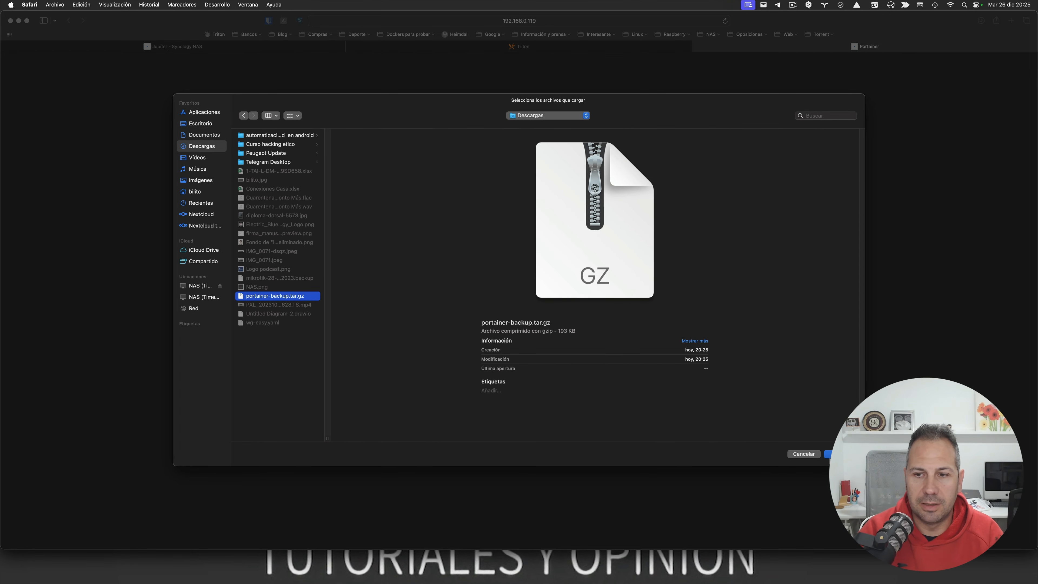
pyautogui.click(840, 454)
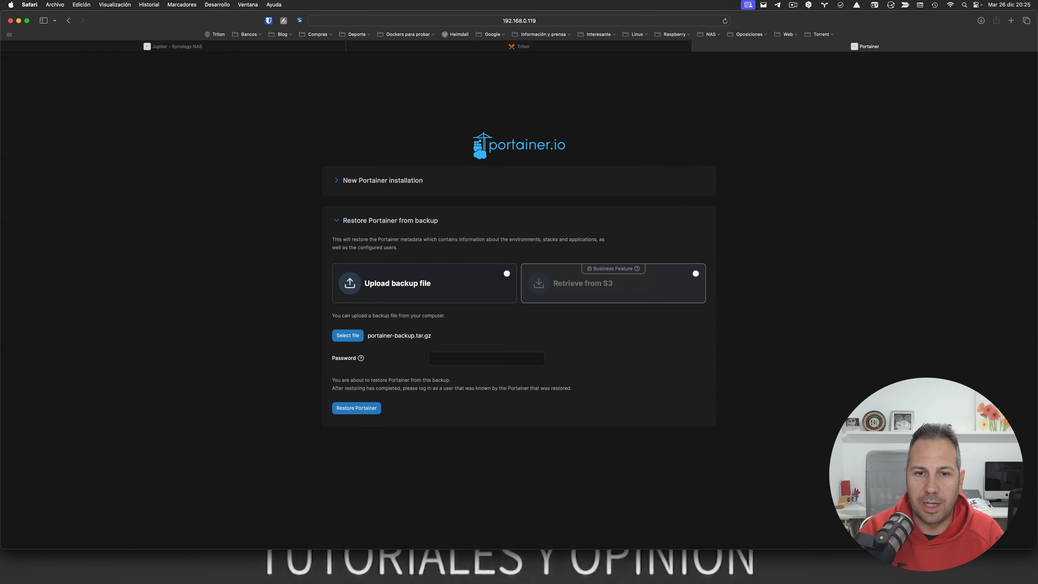
pyautogui.click(362, 410)
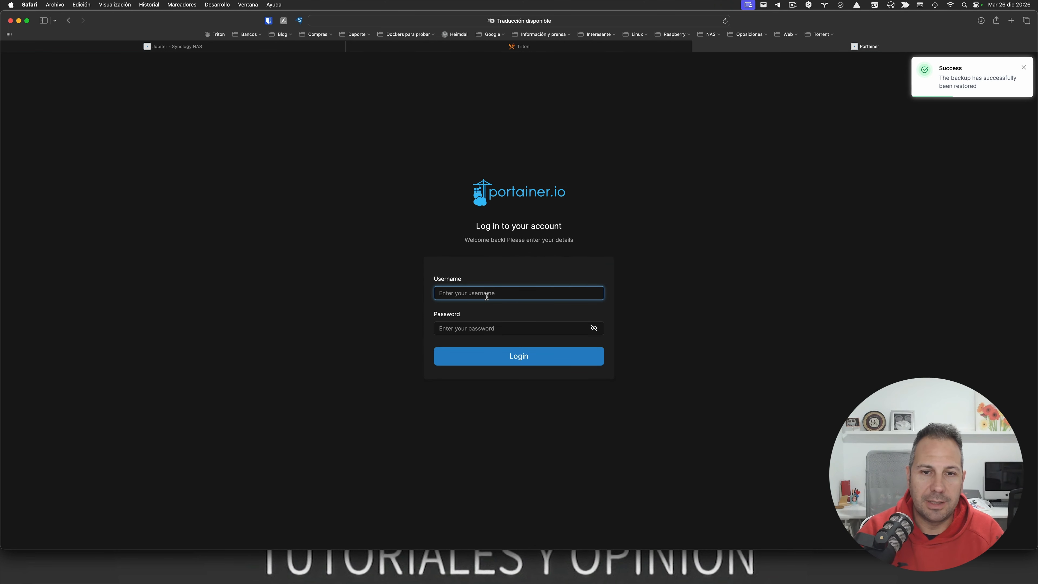
# Step: Log in to Portainer using the saved login entry from the password manager
pyautogui.click(269, 24)
pyautogui.write('portaine')
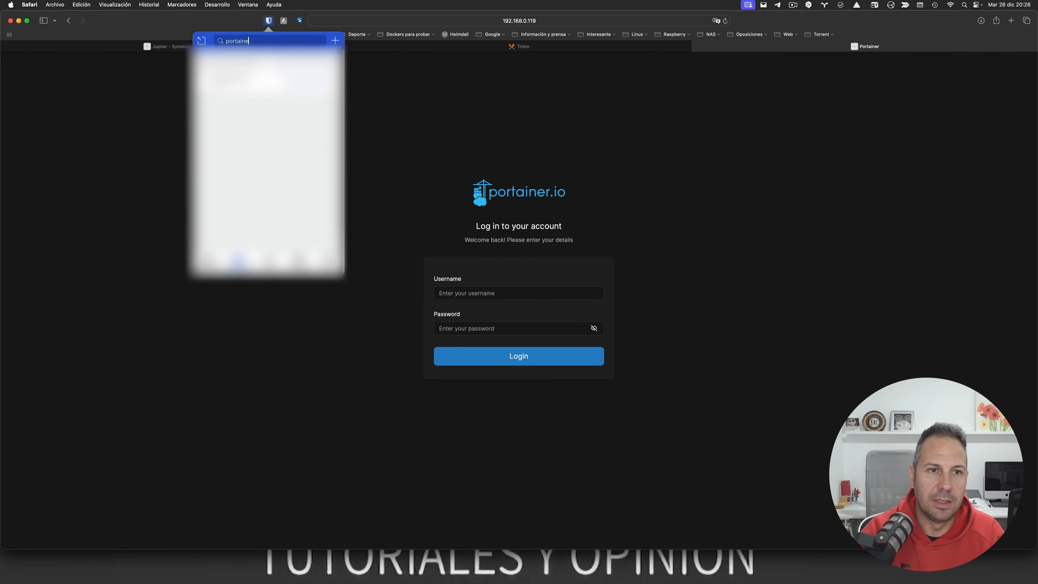
pyautogui.write('r')
pyautogui.click(264, 83)
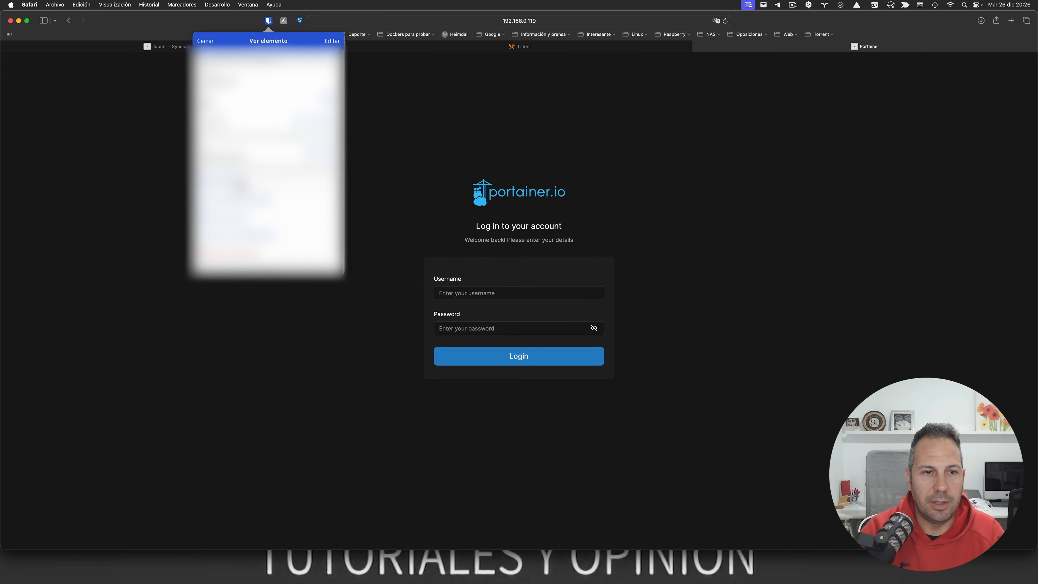
pyautogui.click(267, 262)
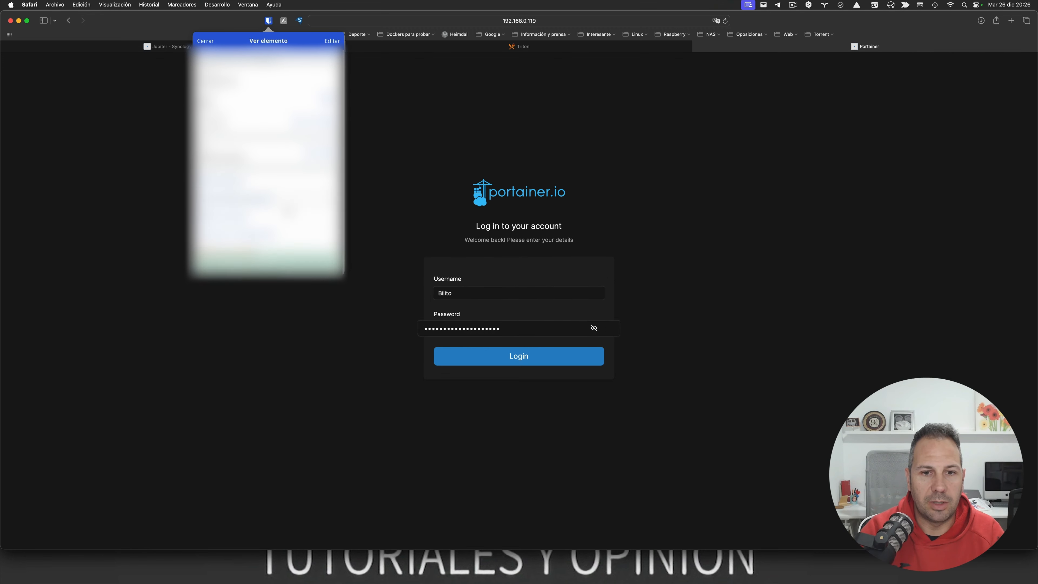
pyautogui.click(507, 357)
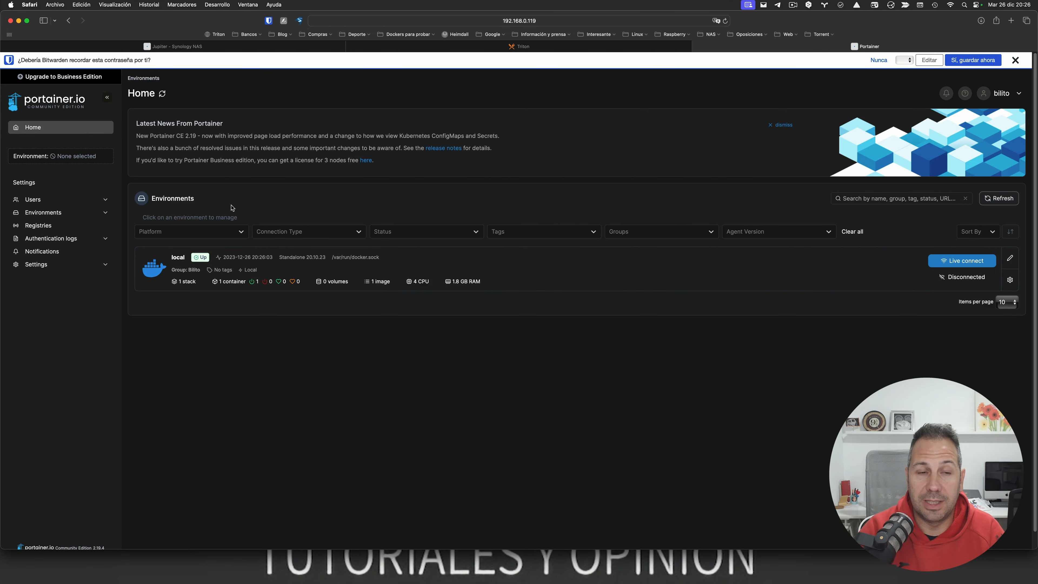
# Step: Look through Portainer's restored settings page
pyautogui.click(83, 269)
pyautogui.scroll(-10, 326, 233)
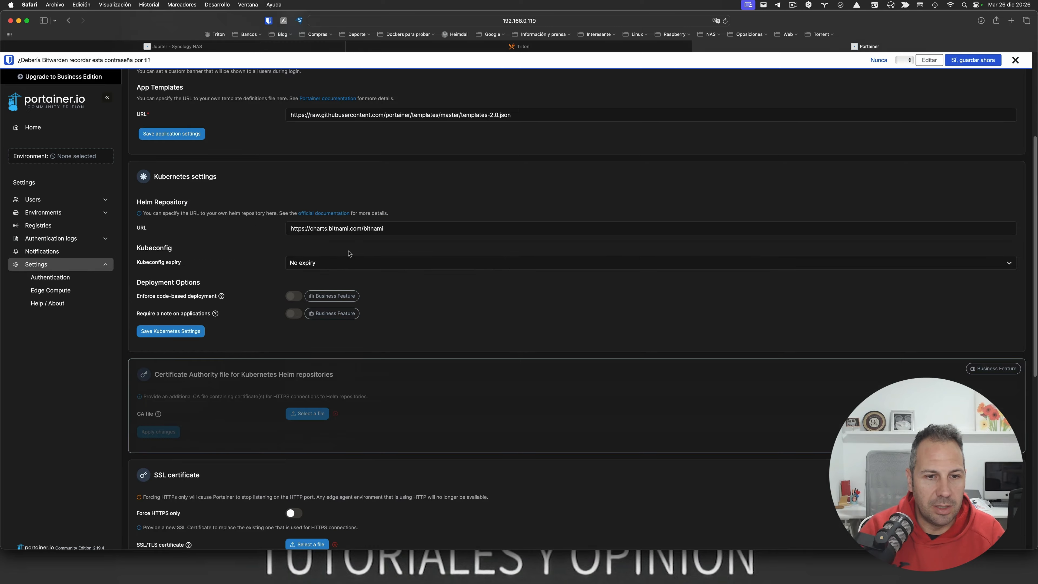
pyautogui.scroll(-5, 350, 253)
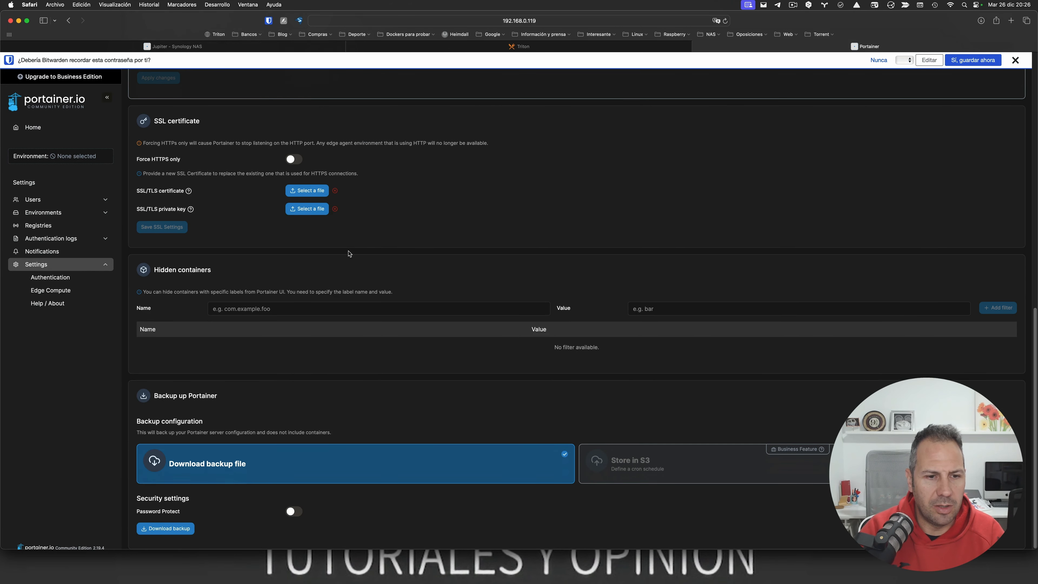
pyautogui.scroll(15, 350, 253)
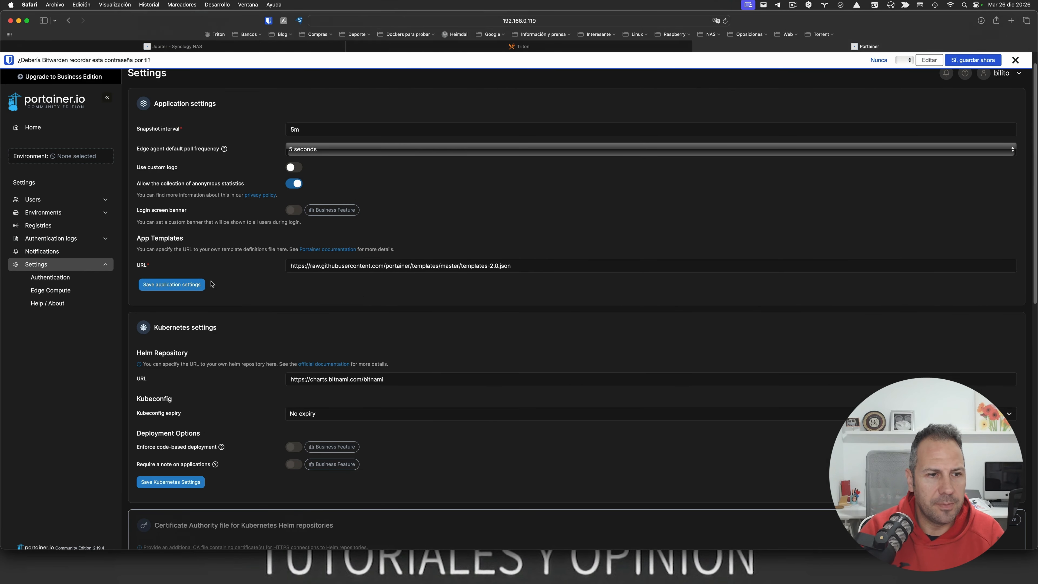
pyautogui.scroll(1, 292, 264)
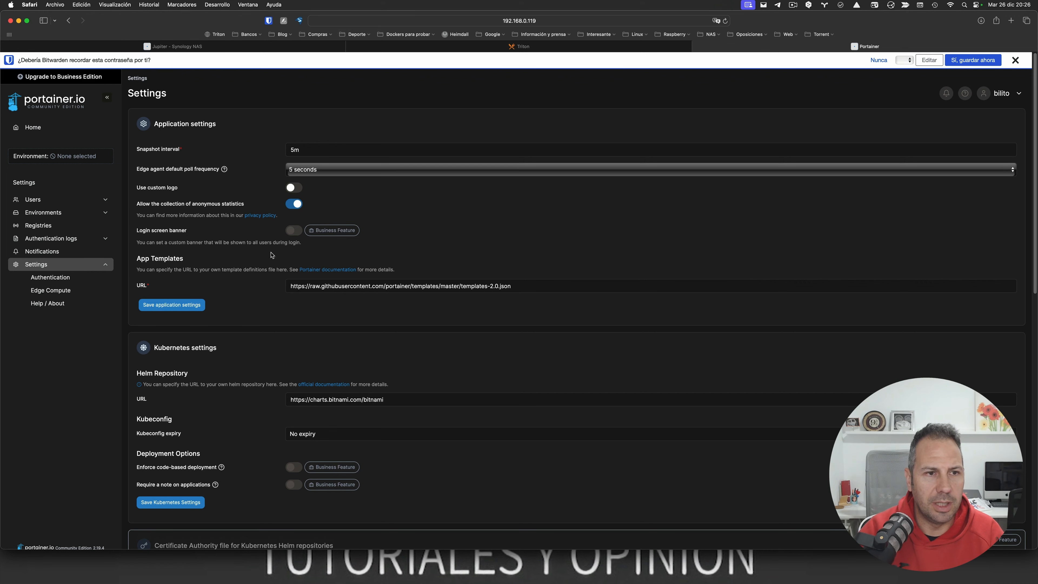
# Step: Review My account, Environments, Settings and Users, then open the local environment's dashboard from Home
pyautogui.click(1002, 96)
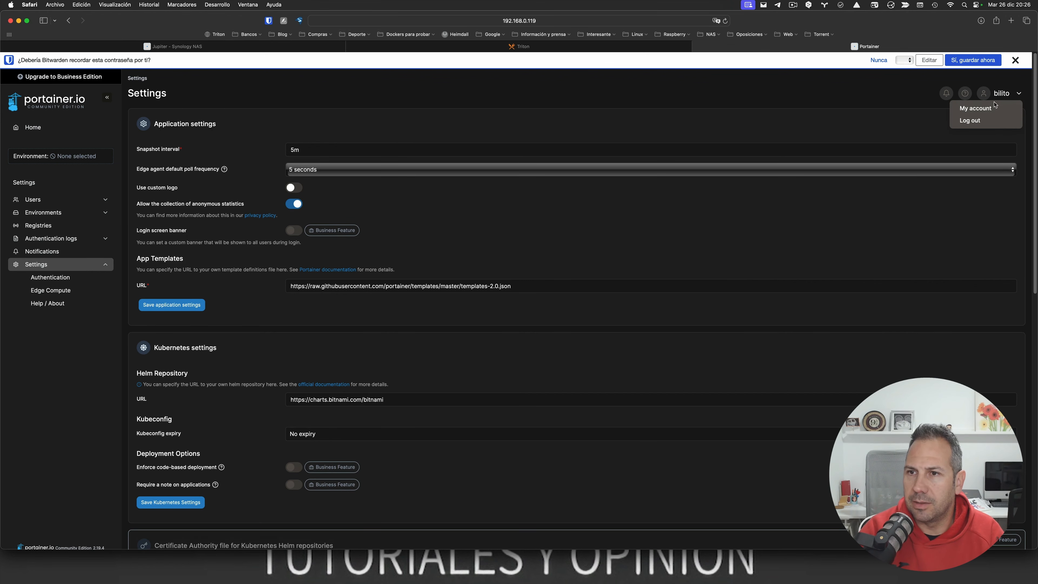
pyautogui.click(972, 110)
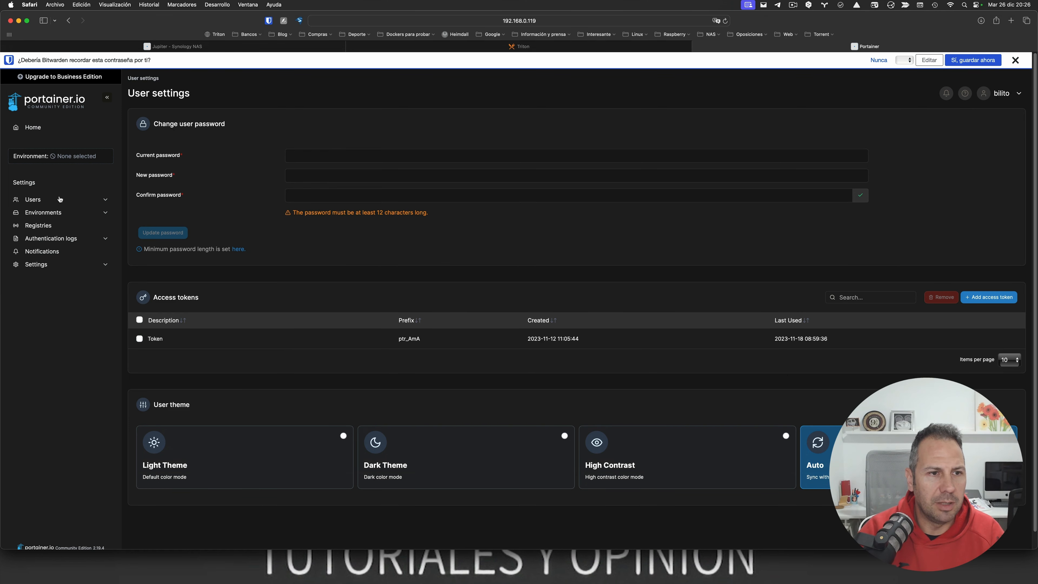
pyautogui.click(41, 213)
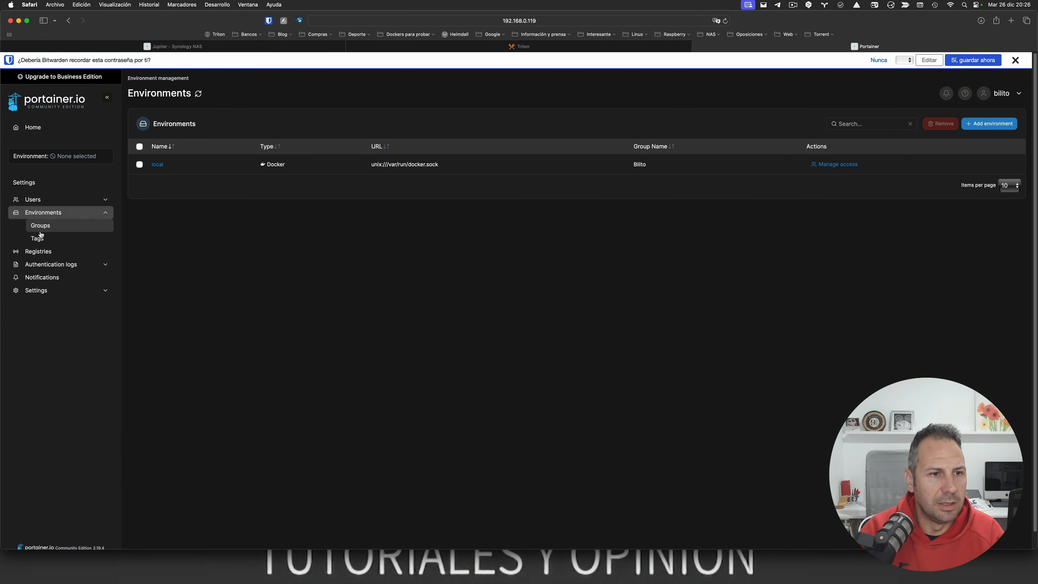
pyautogui.click(42, 290)
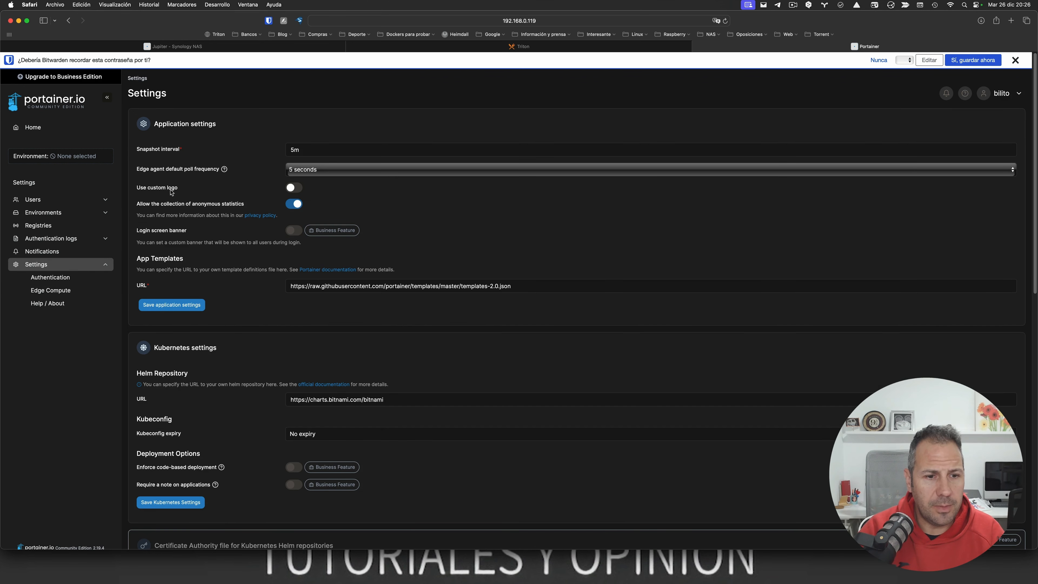
pyautogui.scroll(-2, 172, 192)
pyautogui.click(33, 200)
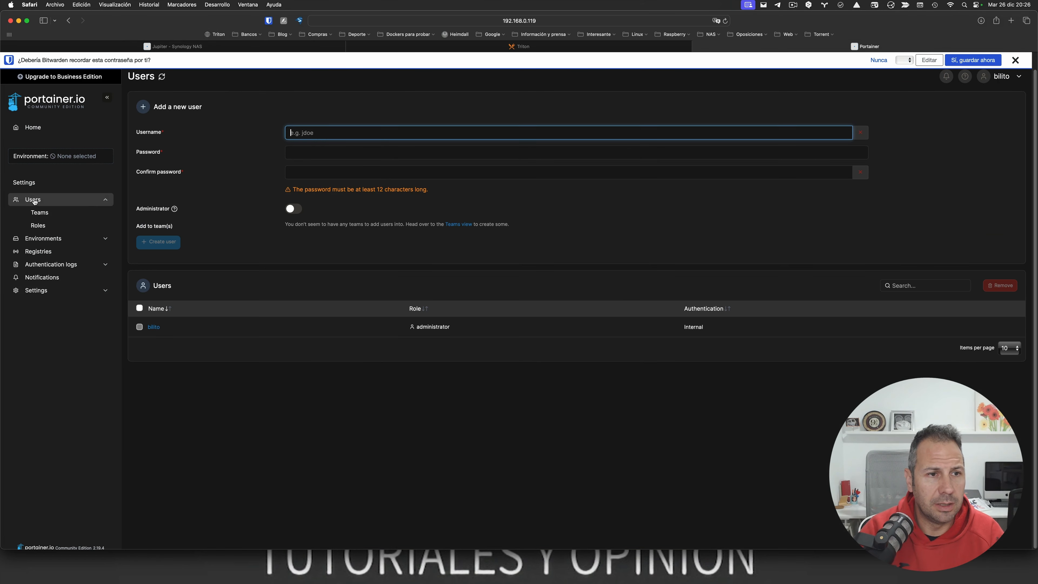
pyautogui.click(32, 128)
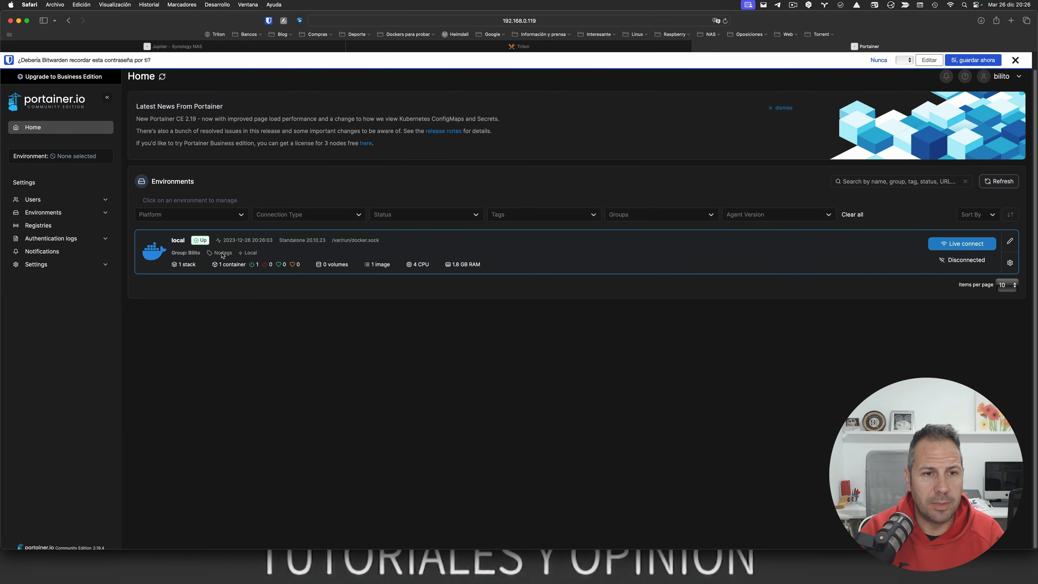
pyautogui.click(222, 255)
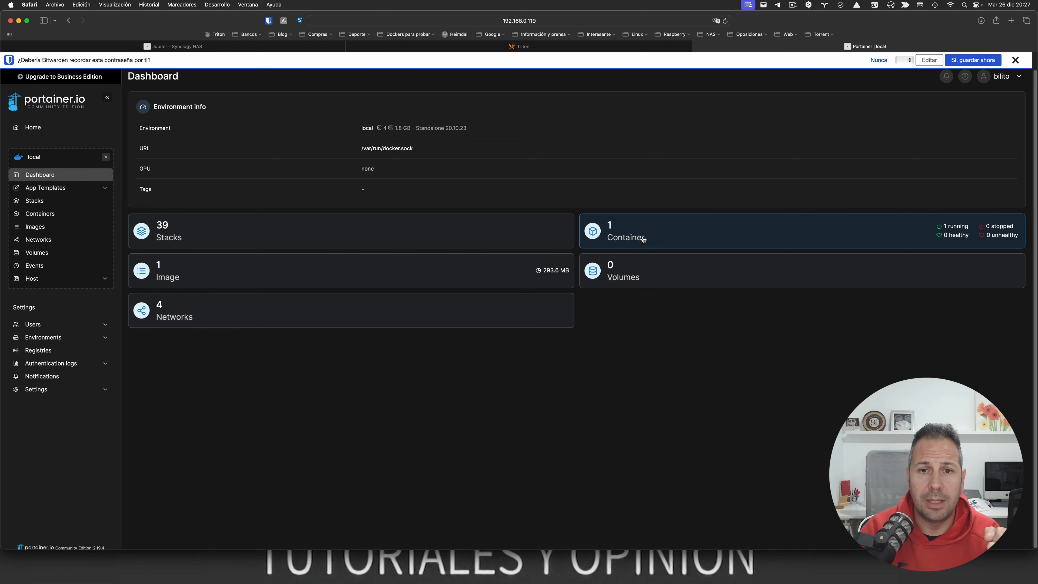
# Step: Review the restored stacks list, then switch back to the Synology NAS tab
pyautogui.click(271, 233)
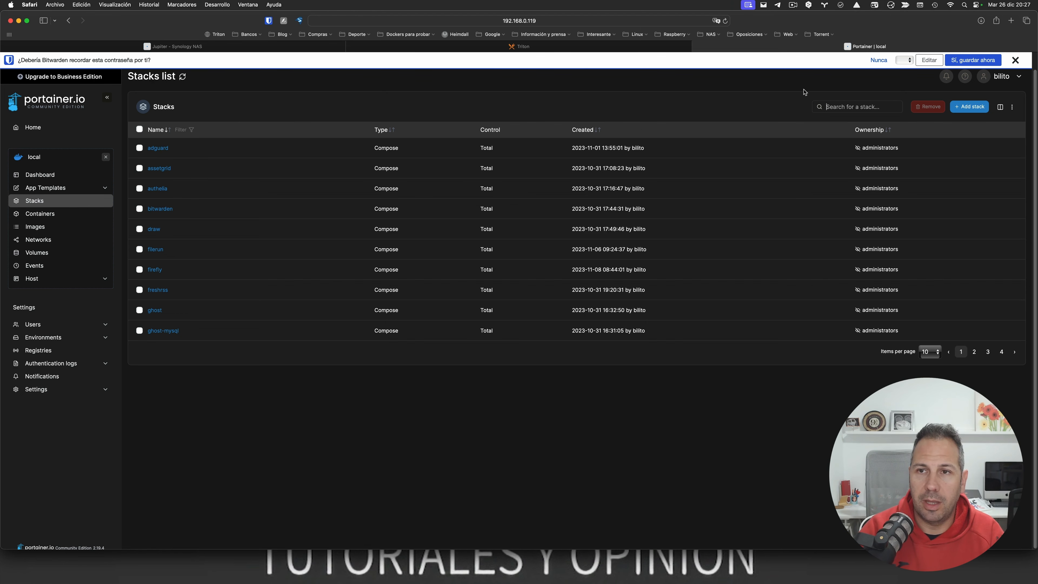
pyautogui.click(280, 48)
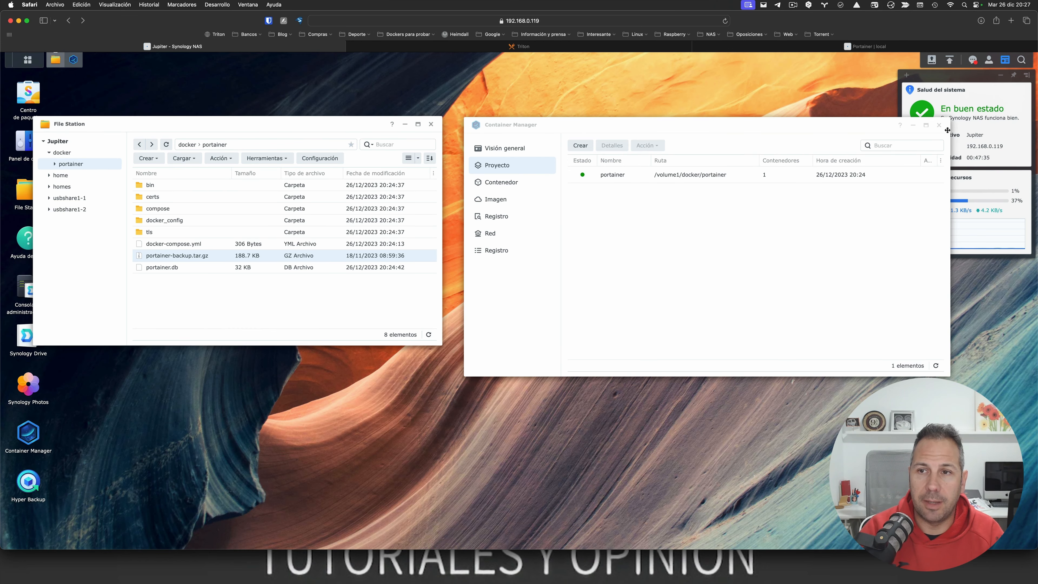
# Step: Close Container Manager and show usbshare1-2's 17 folders in File Station
pyautogui.click(938, 125)
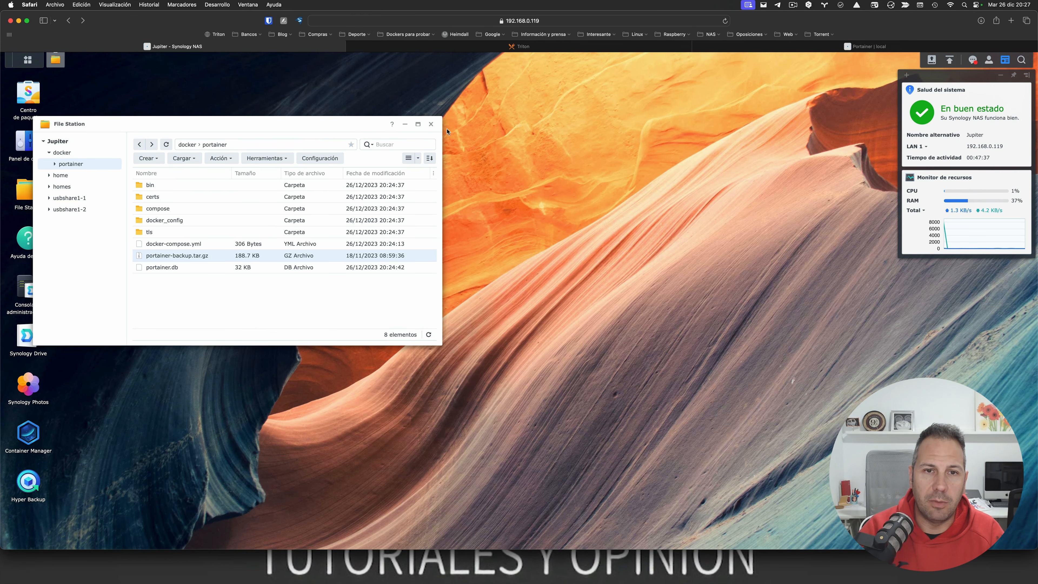
pyautogui.click(69, 209)
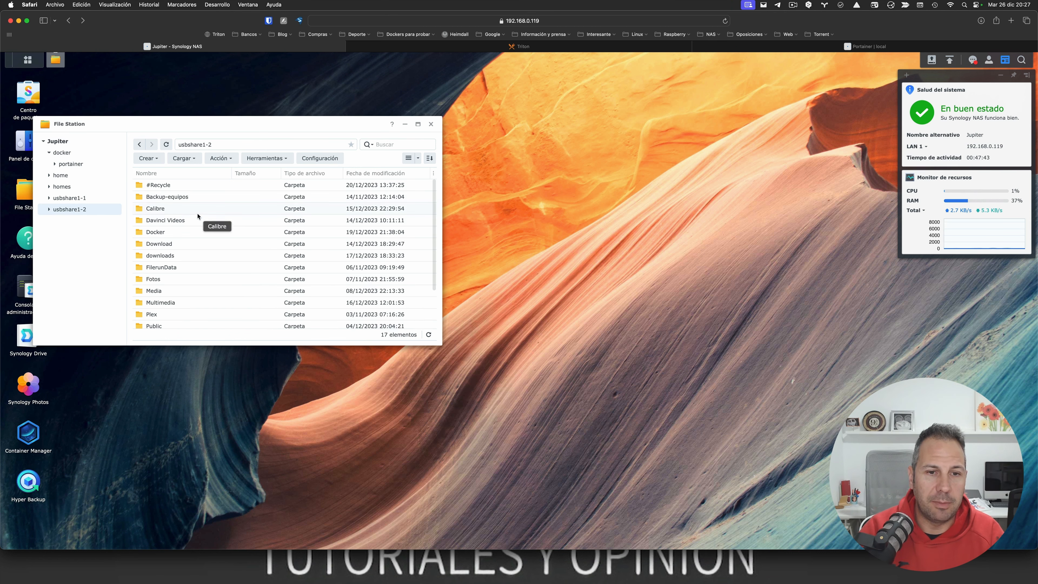
pyautogui.scroll(-3, 198, 216)
pyautogui.scroll(3, 198, 216)
# Step: Open Control Panel's shared folders, listing docker, homes, usbshare1-1 and usbshare1-2
pyautogui.click(24, 144)
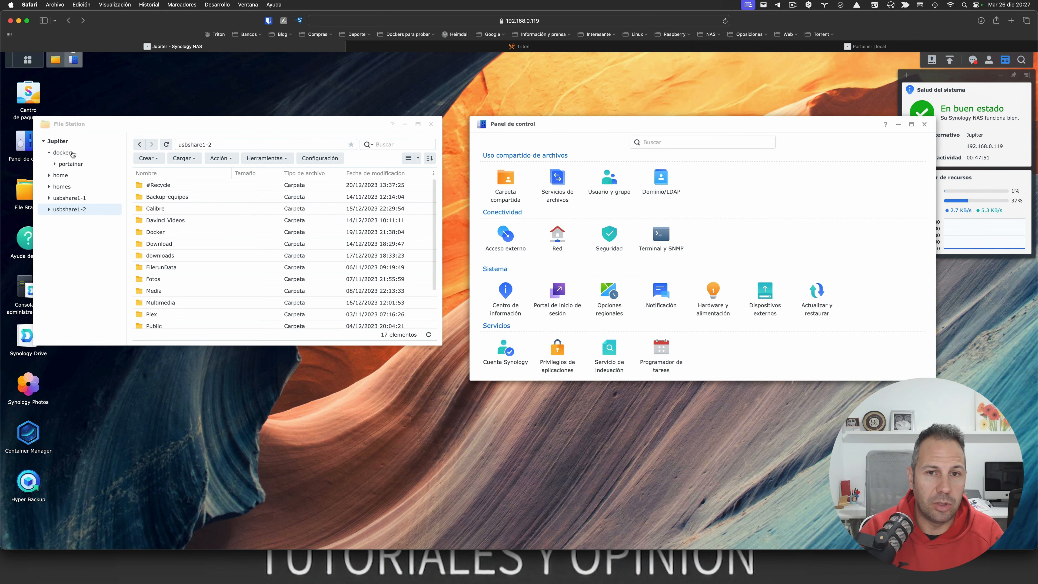
pyautogui.click(502, 187)
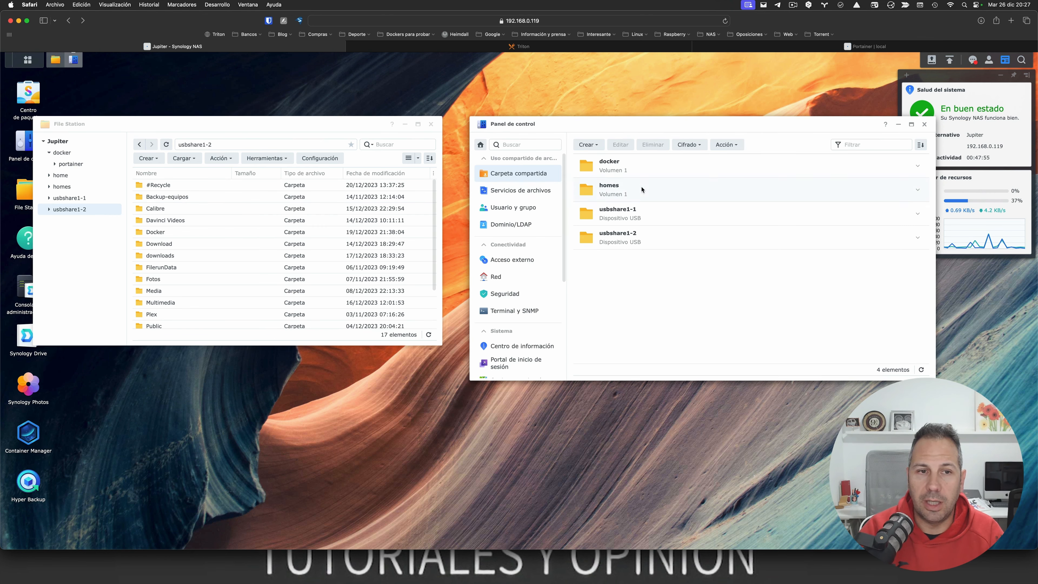
pyautogui.scroll(-3, 245, 227)
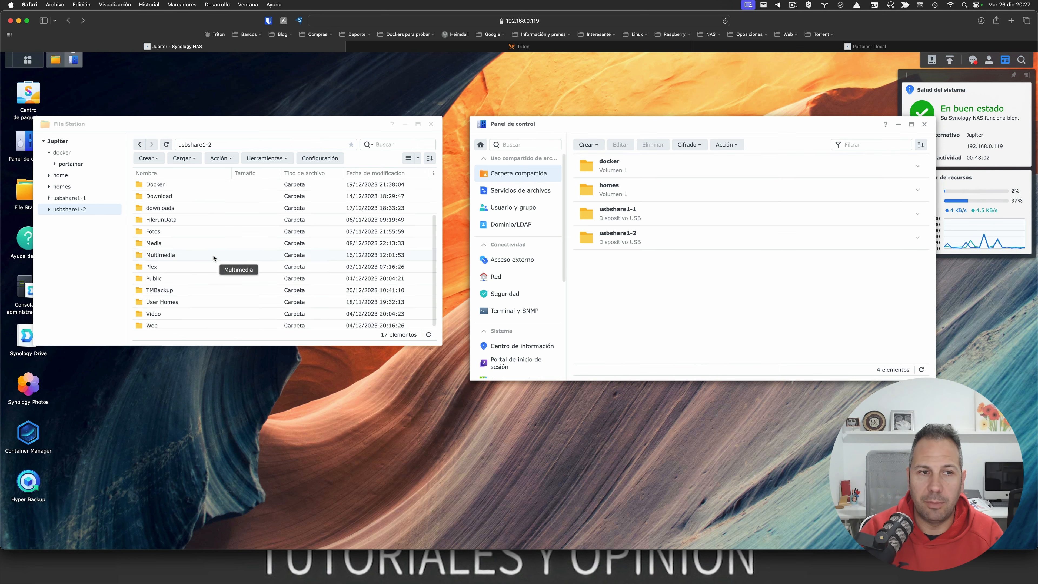
pyautogui.scroll(3, 215, 258)
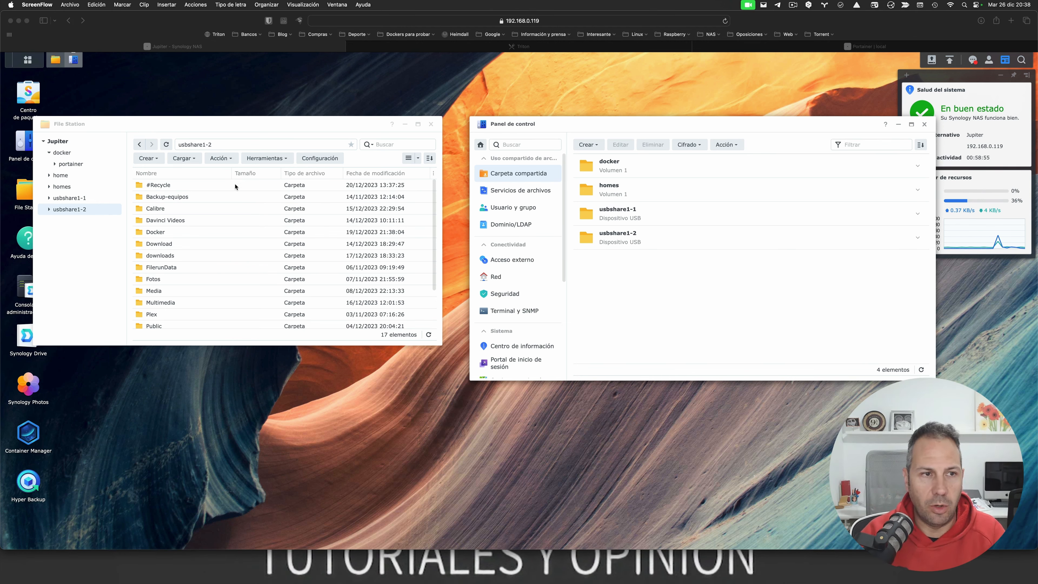
# Step: Find USB Copy via Package Center search 'usb' and start a new data import task
pyautogui.click(24, 99)
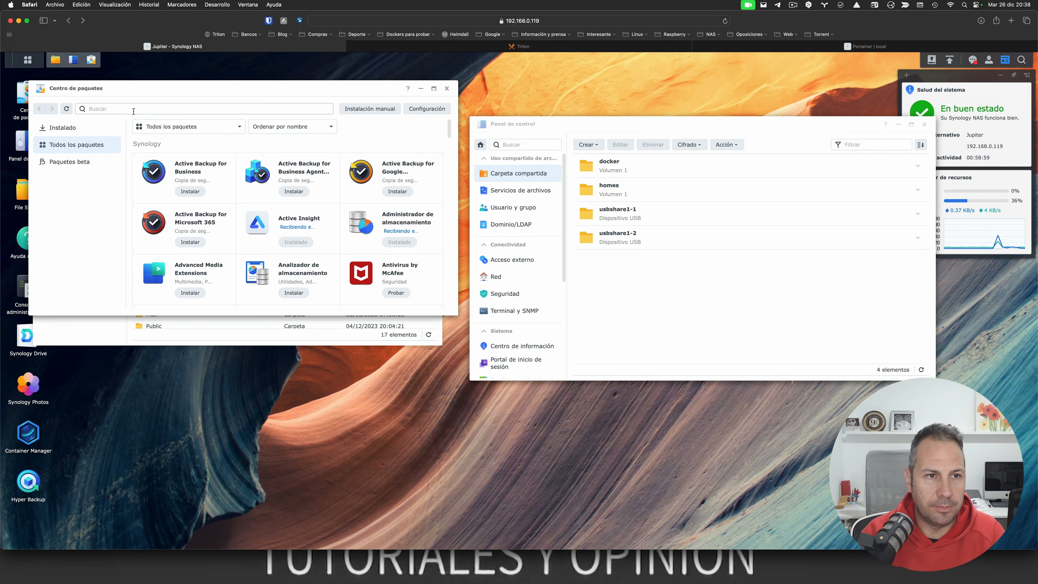
pyautogui.write('usb')
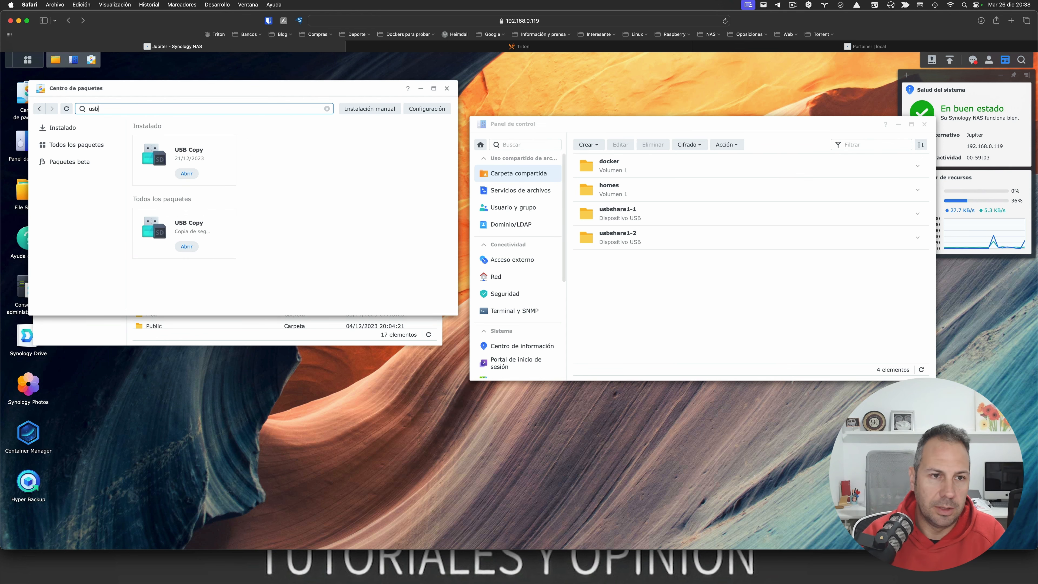
pyautogui.click(185, 175)
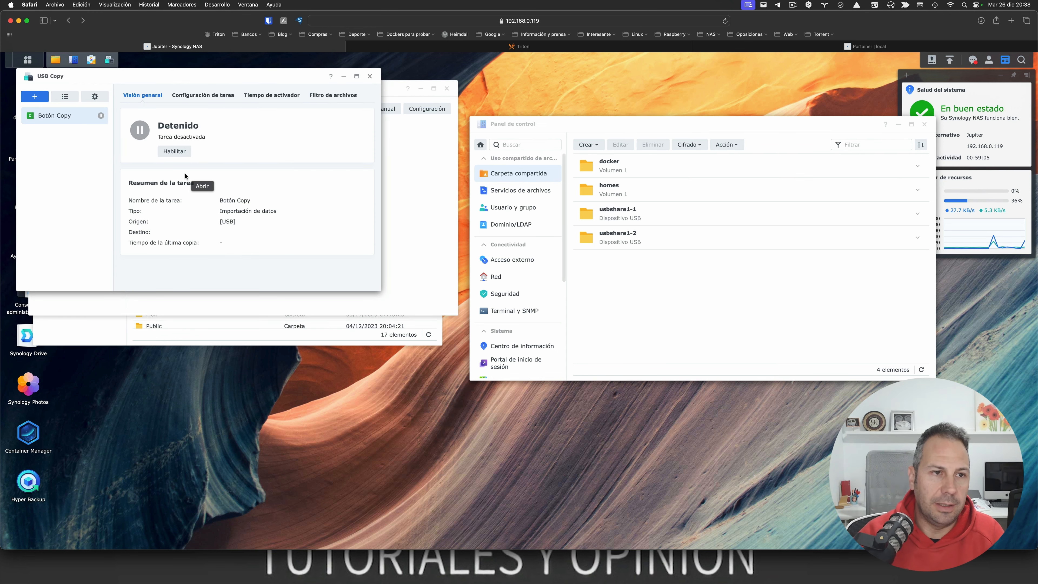
pyautogui.click(34, 98)
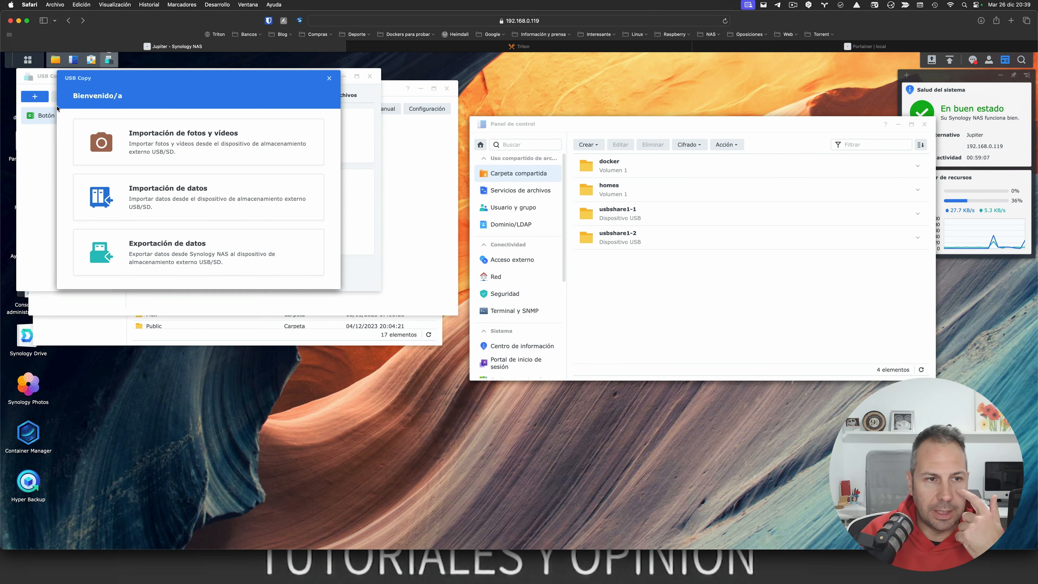
pyautogui.click(154, 202)
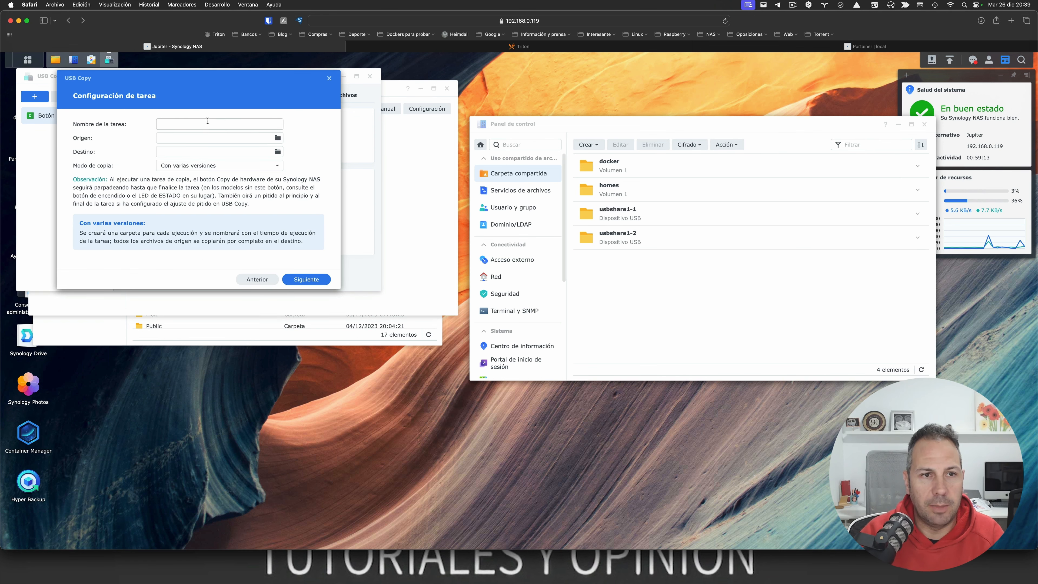
# Step: Set the import source to usbshare1-2 and browse the destination folders docker and homes
pyautogui.click(278, 138)
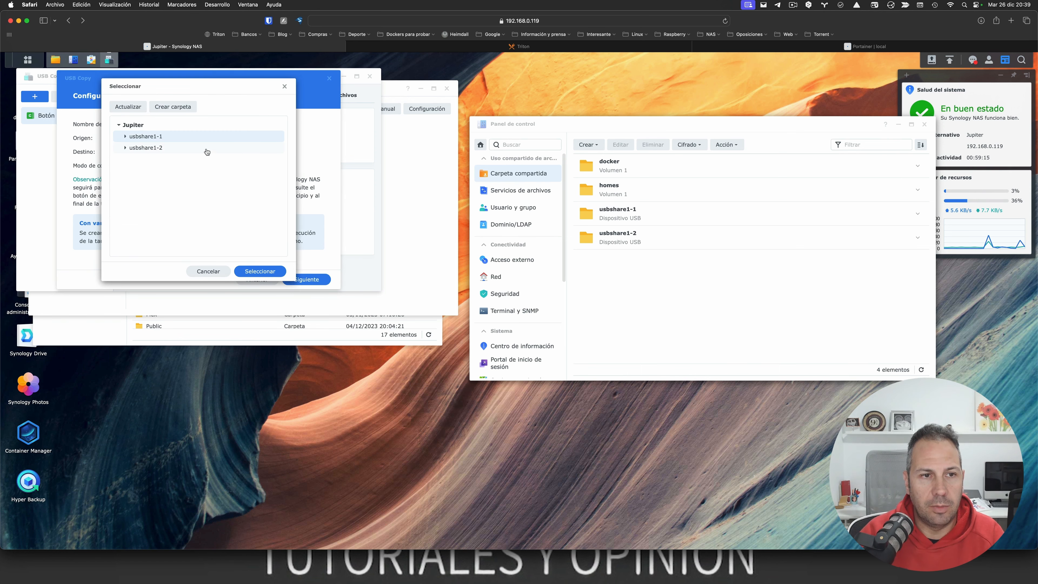
pyautogui.click(146, 149)
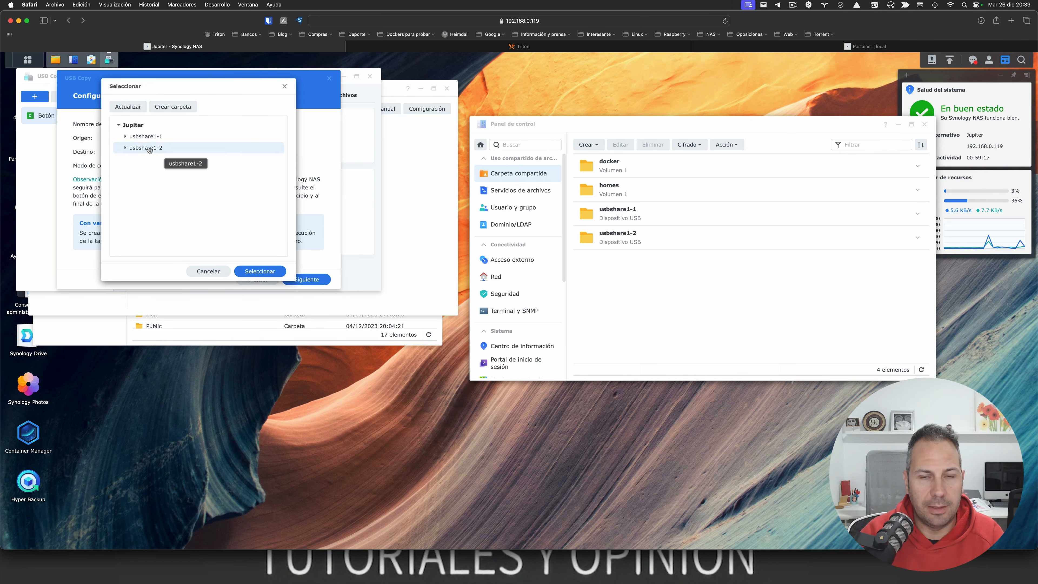
pyautogui.click(262, 272)
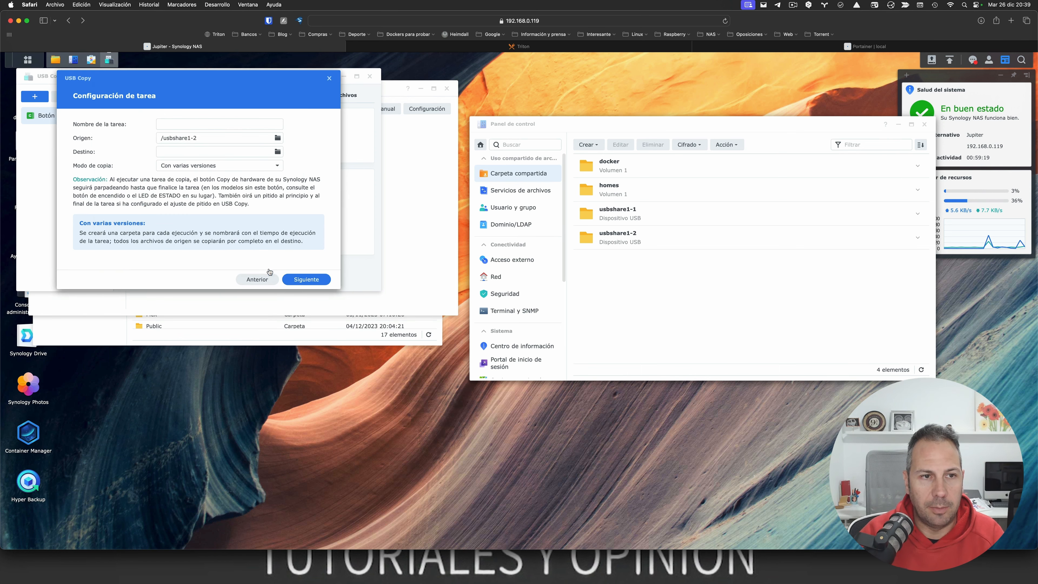
pyautogui.click(238, 152)
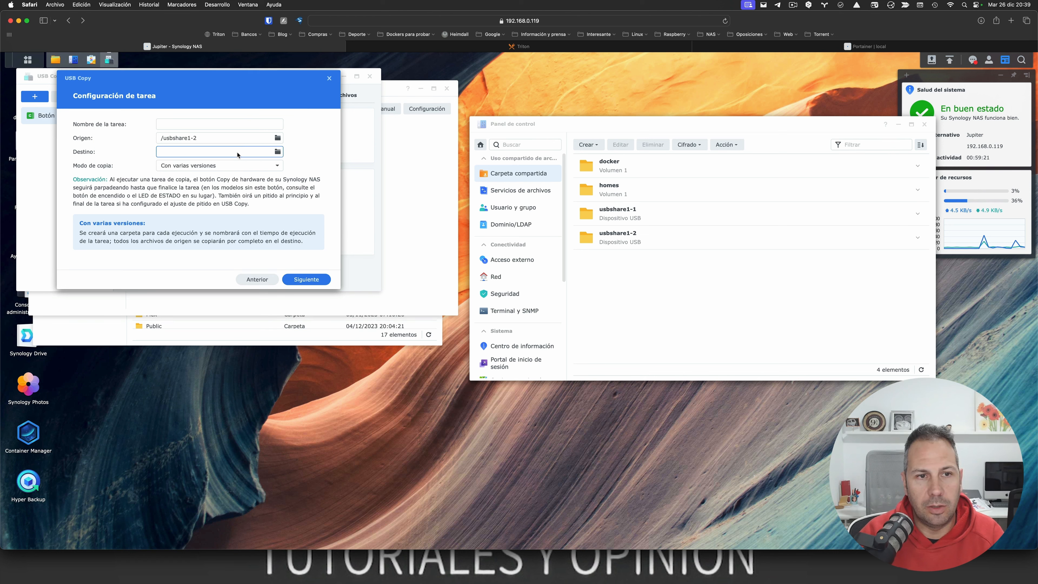
pyautogui.click(278, 151)
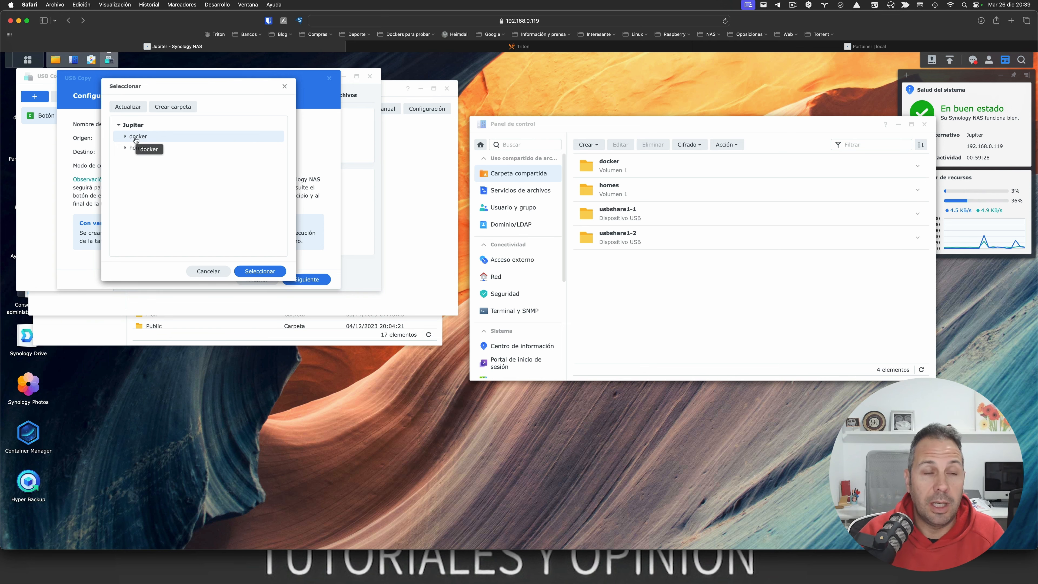
pyautogui.click(199, 272)
# Step: Close USB Copy and Package Center, and start creating a new shared folder on Volumen 1
pyautogui.click(329, 78)
pyautogui.click(370, 77)
pyautogui.click(447, 89)
pyautogui.click(588, 145)
pyautogui.click(602, 157)
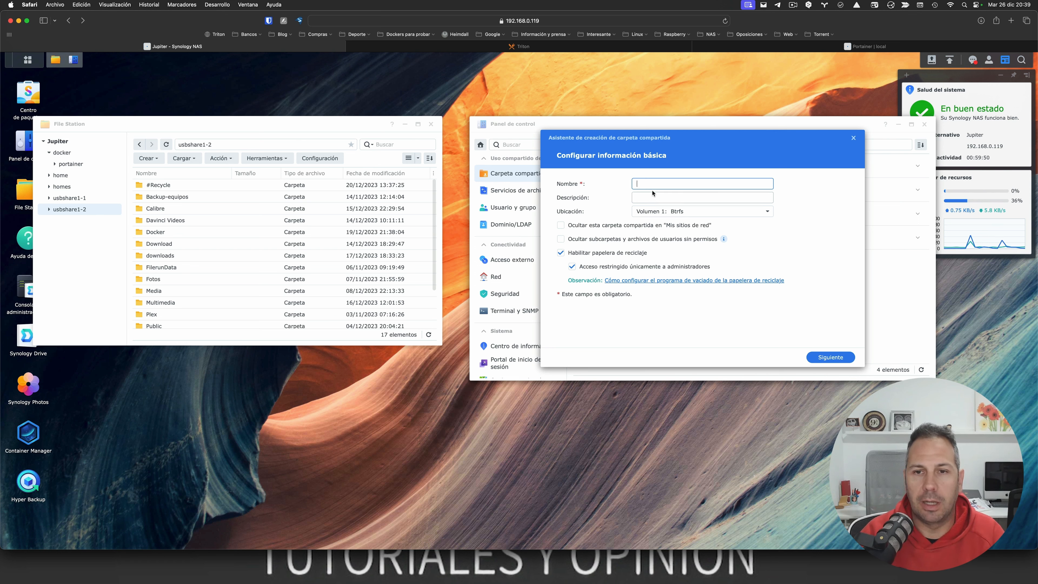
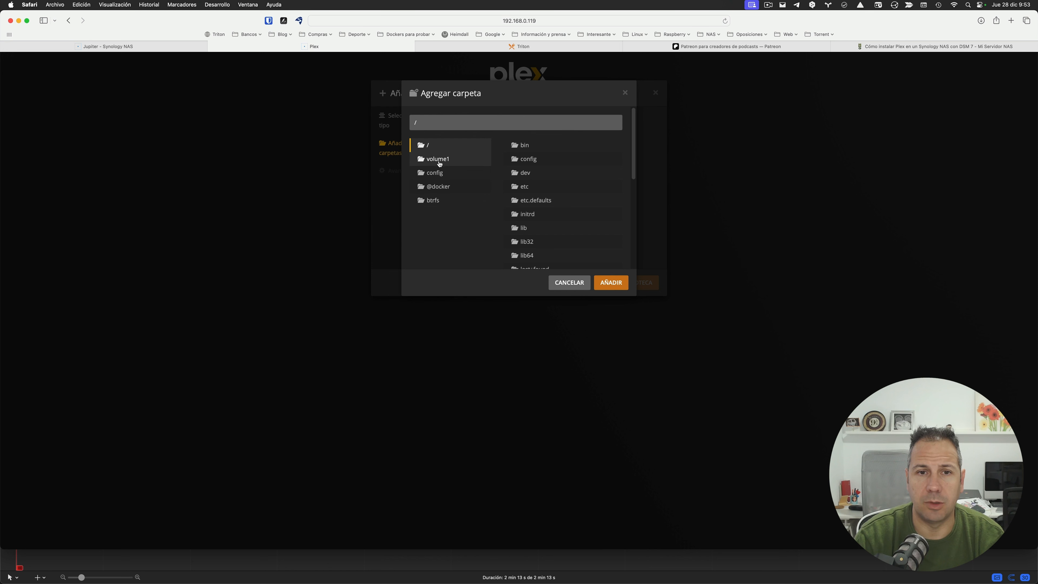
# Step: Pick /volume1/Disco externo Asustor/Video/Peliculas/4K as the folder and create the Películas library
pyautogui.click(439, 163)
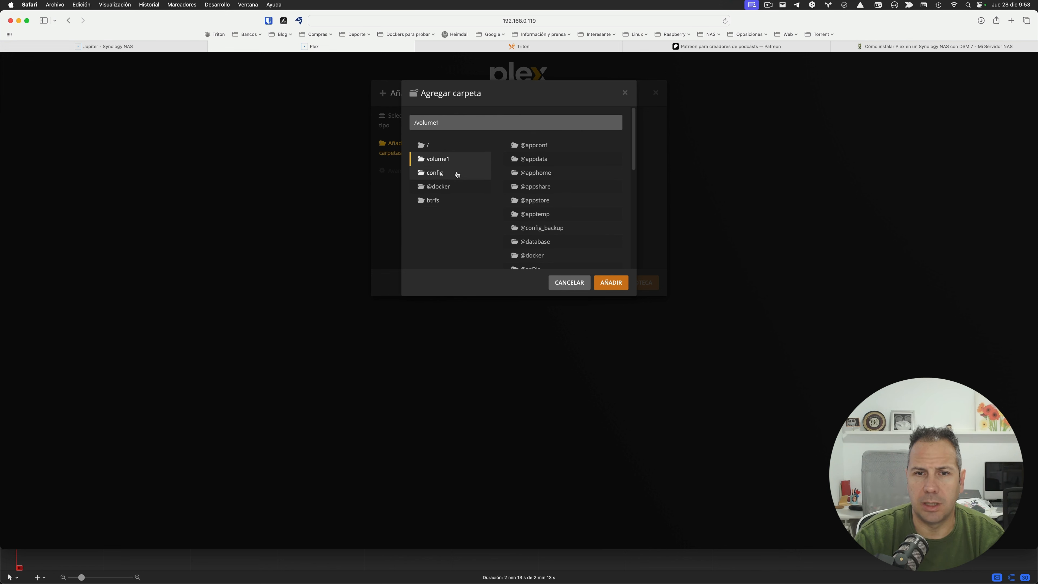
pyautogui.scroll(-10, 552, 181)
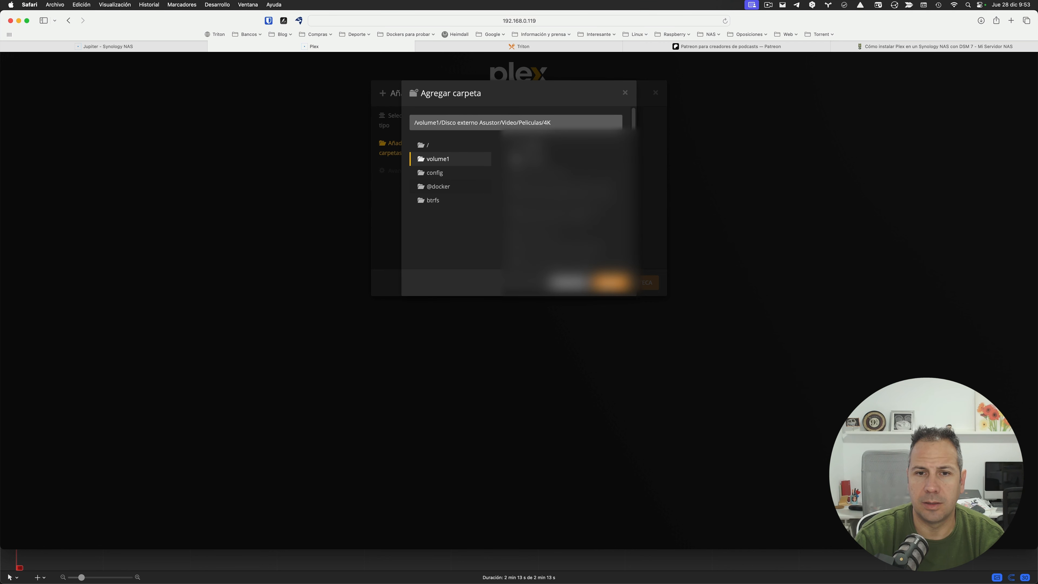
pyautogui.click(611, 283)
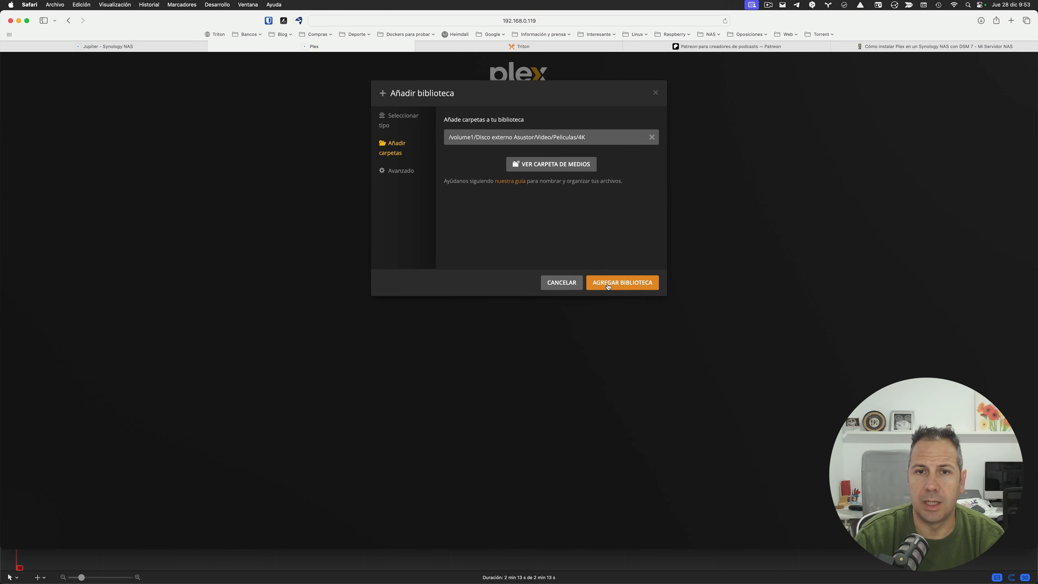
pyautogui.click(608, 287)
# Step: Start a second Películas library and open its folder browser at volume1
pyautogui.click(518, 221)
pyautogui.click(504, 133)
pyautogui.click(639, 282)
pyautogui.click(488, 140)
pyautogui.click(450, 161)
# Step: Browse to Video/Peliculas/peliculas and confirm it as the new library's folder
pyautogui.scroll(-5, 537, 194)
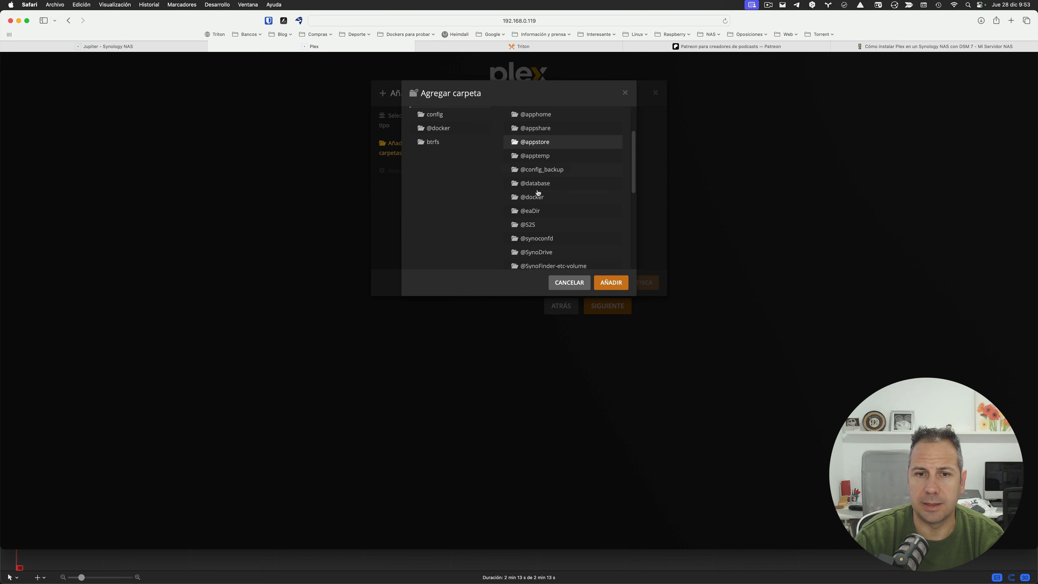
pyautogui.scroll(-5, 539, 224)
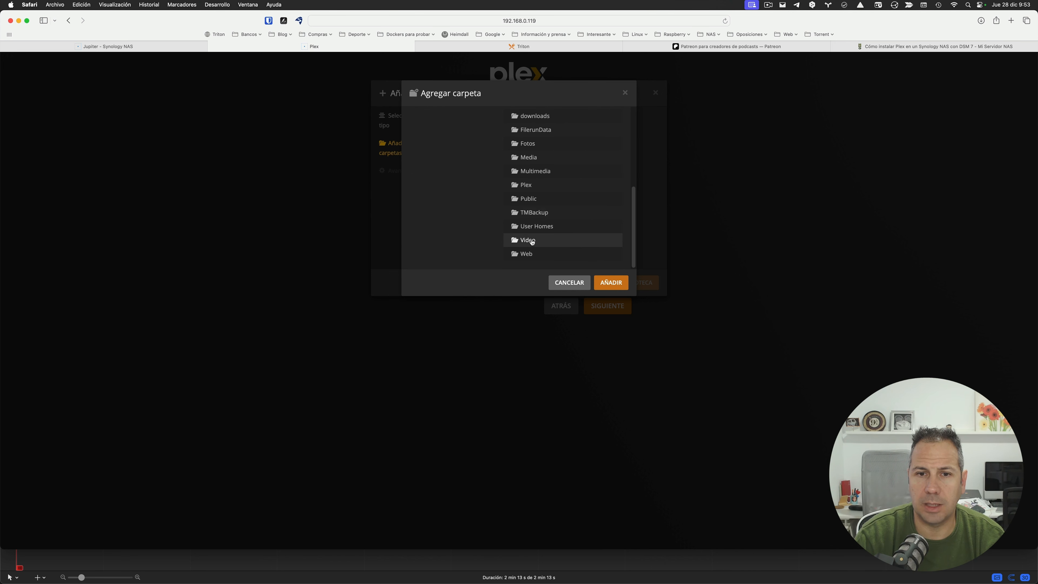
pyautogui.click(532, 240)
pyautogui.click(532, 228)
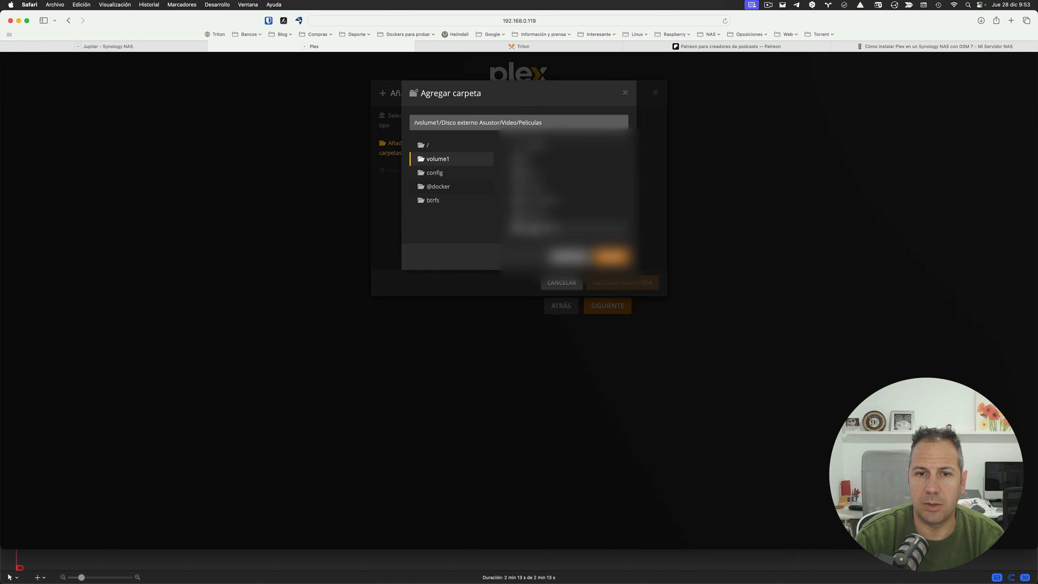
pyautogui.click(533, 214)
pyautogui.click(610, 285)
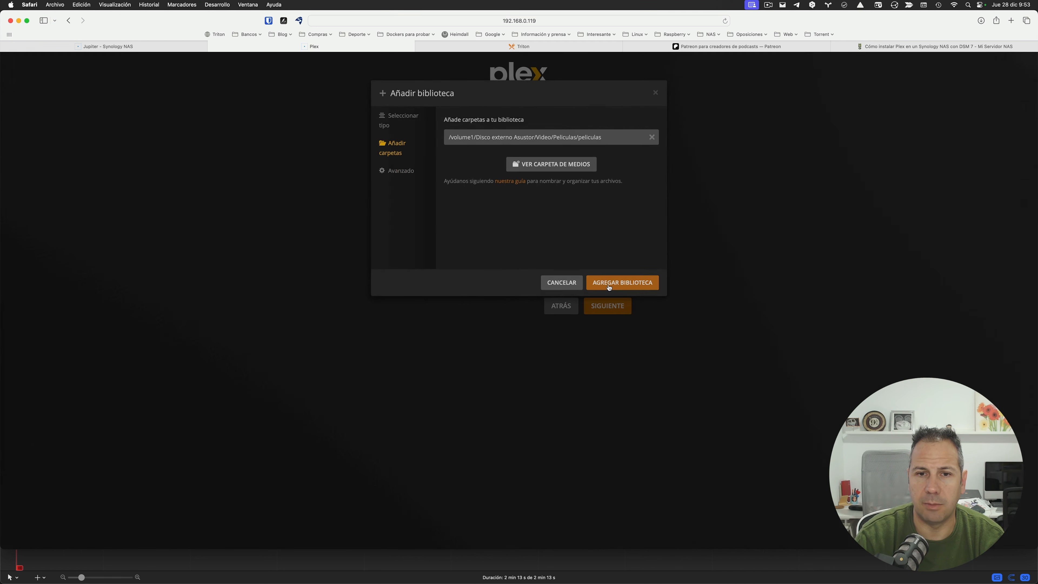
# Step: Create the Películas 1080 library and complete the Finalizar step with HECHO
pyautogui.click(609, 286)
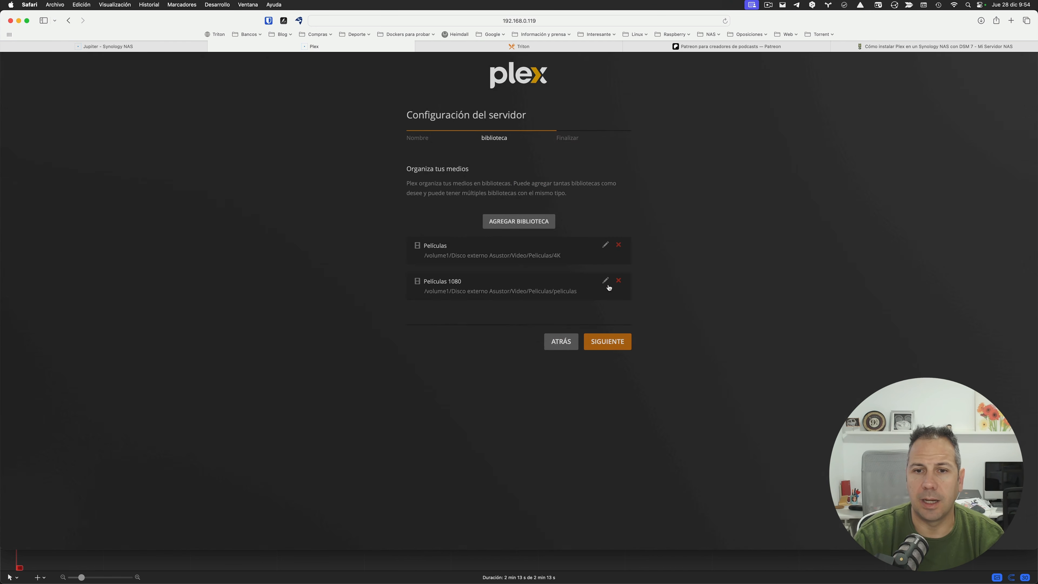
pyautogui.click(605, 343)
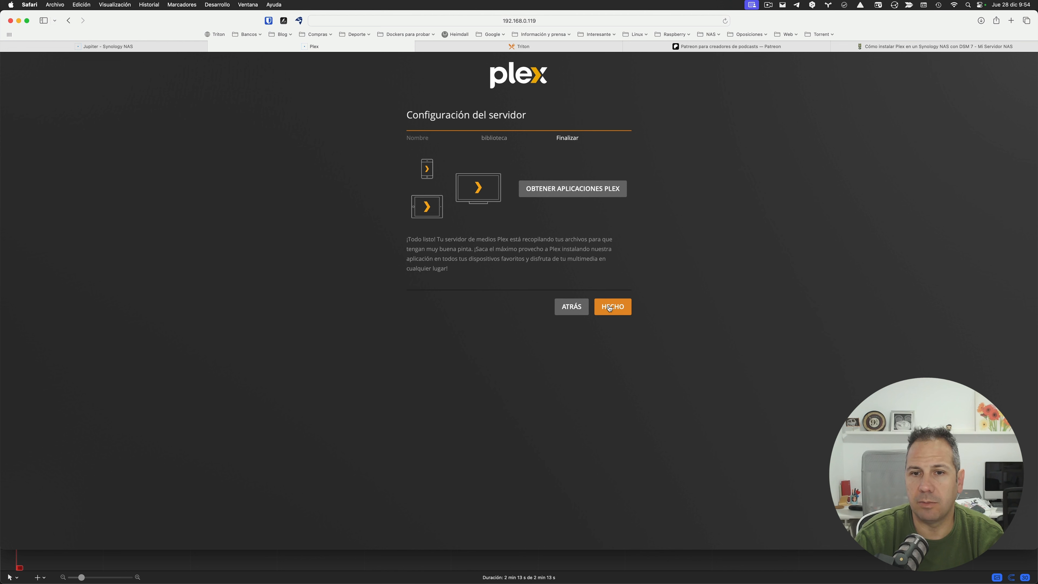
pyautogui.click(608, 307)
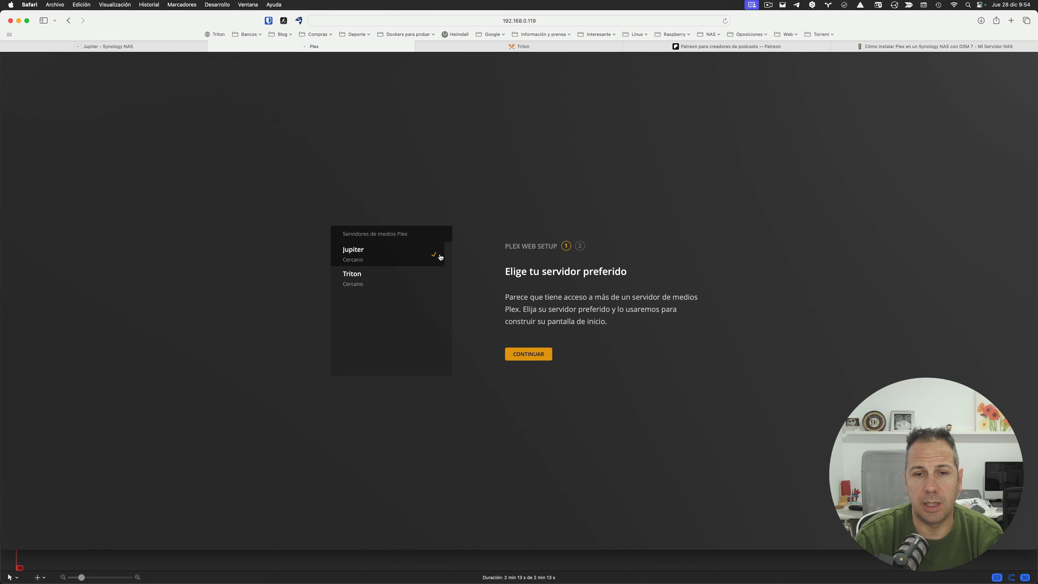
# Step: Keep Jupiter as server, unpin TV en directo, Películas y Programas and Discover, then finish
pyautogui.click(530, 355)
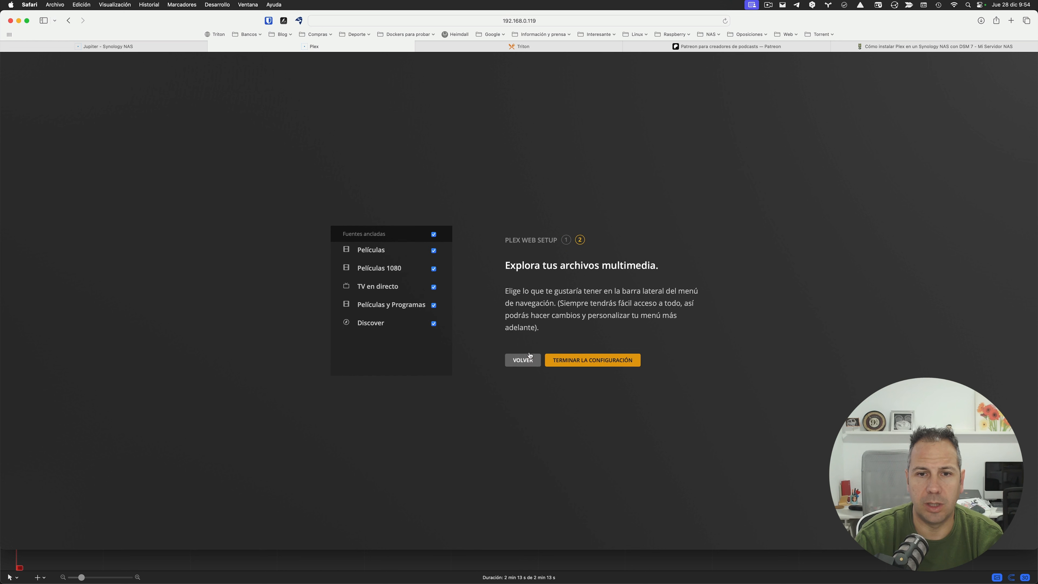
pyautogui.click(434, 287)
pyautogui.click(435, 307)
pyautogui.click(434, 324)
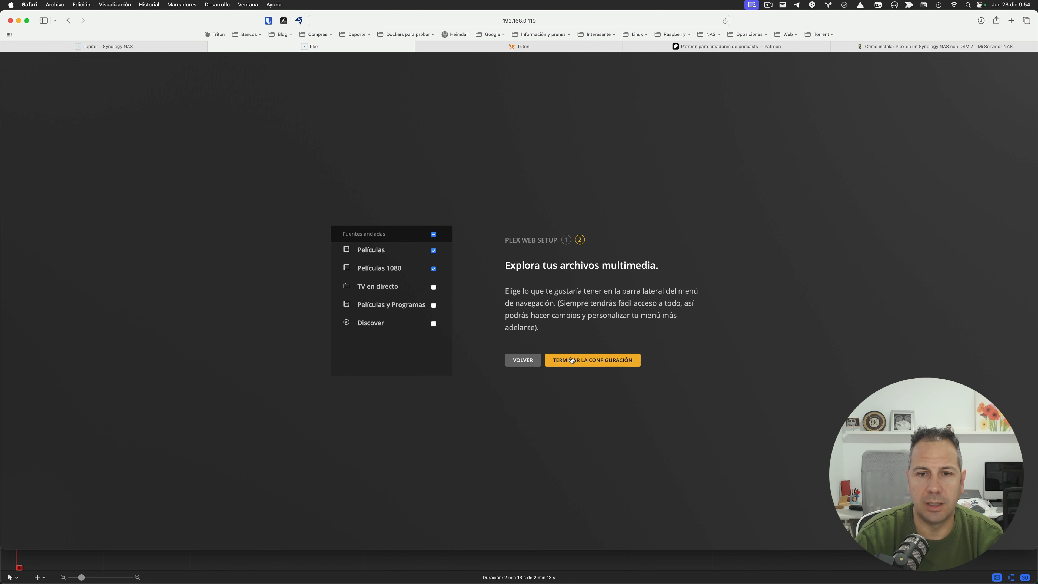
pyautogui.click(572, 360)
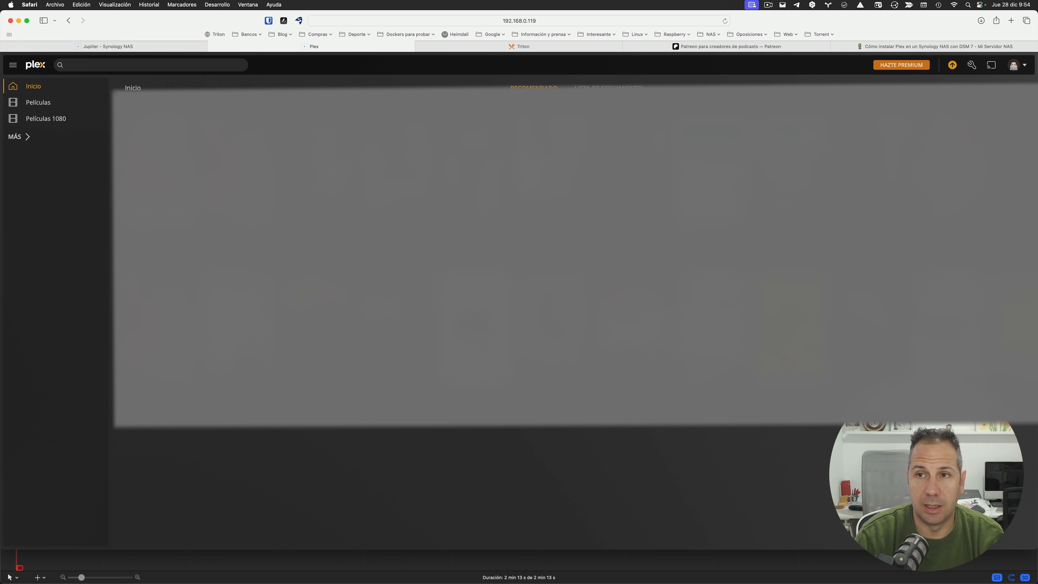
# Step: Download the Plex Media Server 1.32.8.7639 update from the activity panel, then return to DSM
pyautogui.click(953, 65)
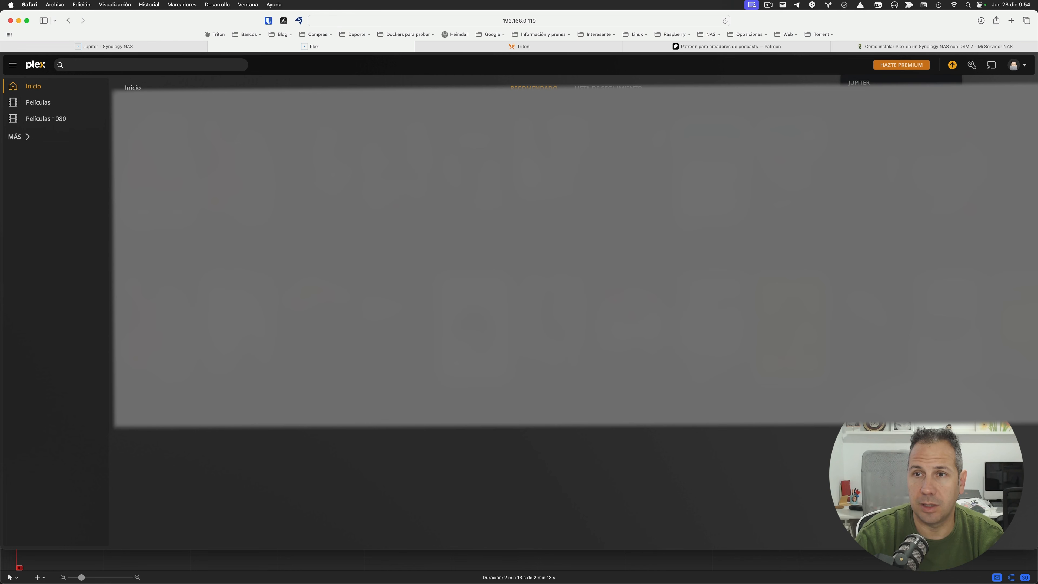
pyautogui.click(901, 99)
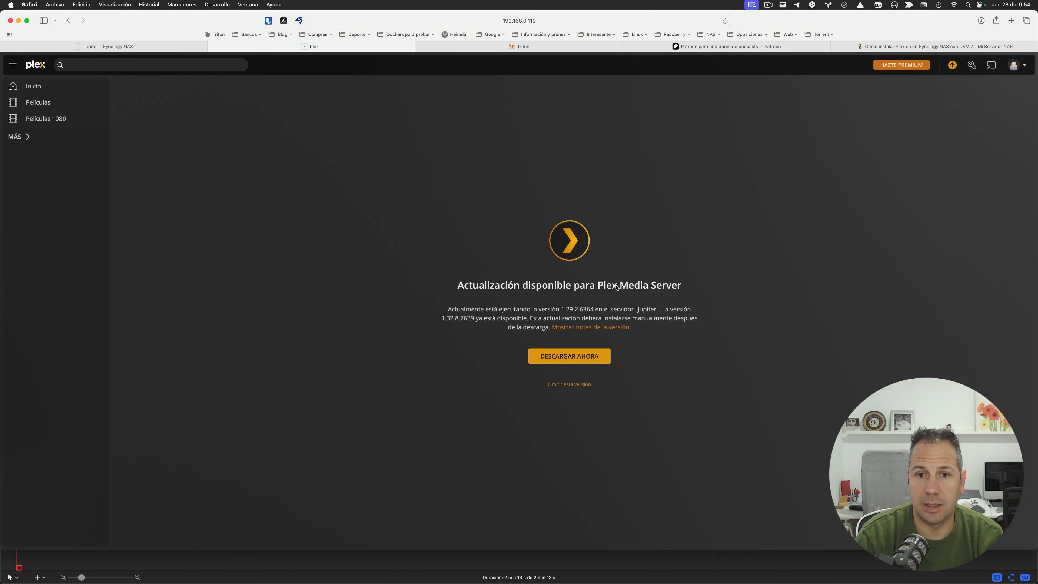
pyautogui.click(569, 356)
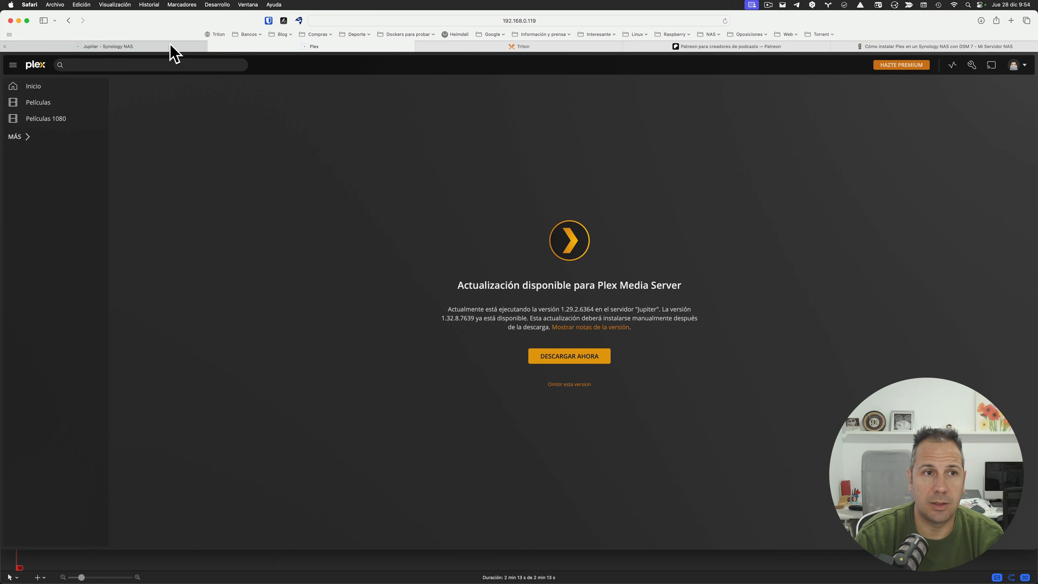
pyautogui.click(162, 47)
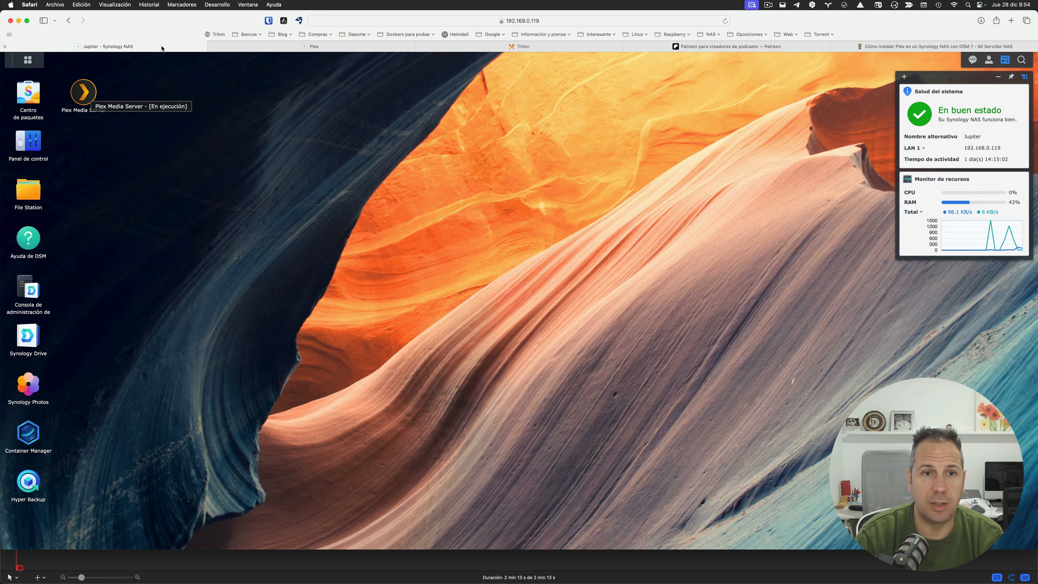
# Step: Manually install the downloaded Plex Media Server package from Downloads to update it in Package Center
pyautogui.click(20, 99)
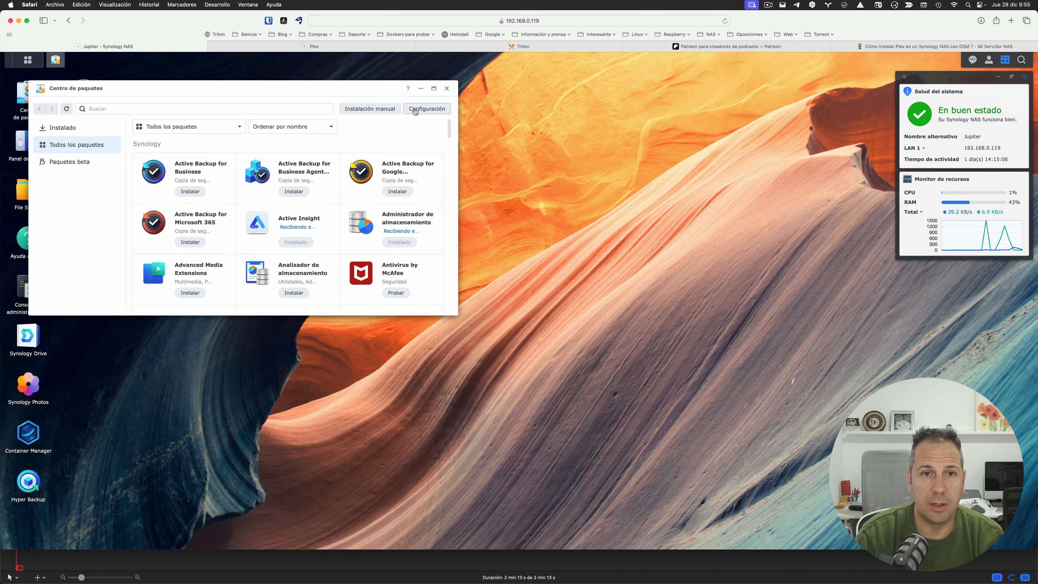
pyautogui.click(379, 109)
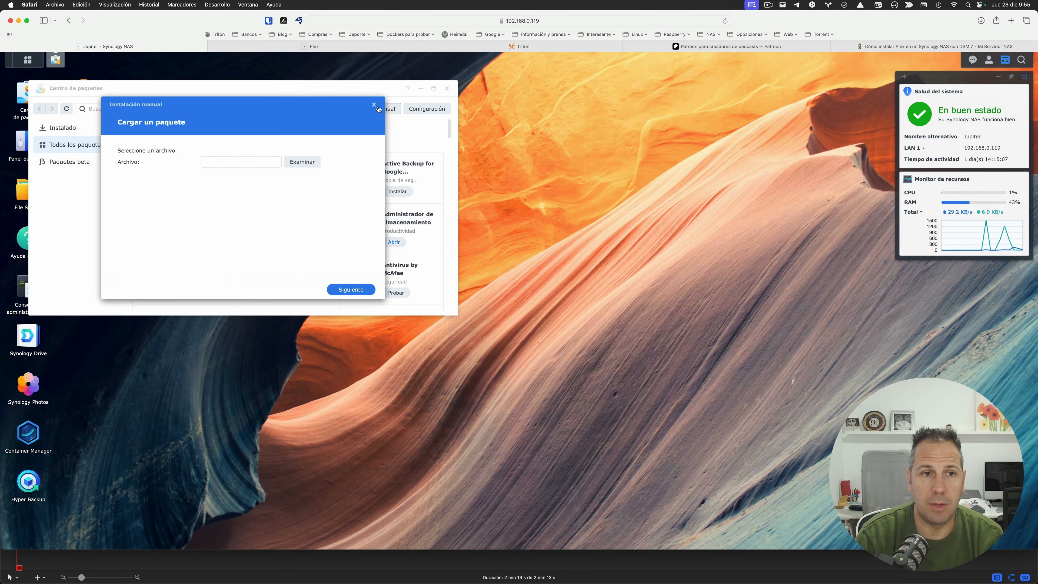
pyautogui.click(301, 162)
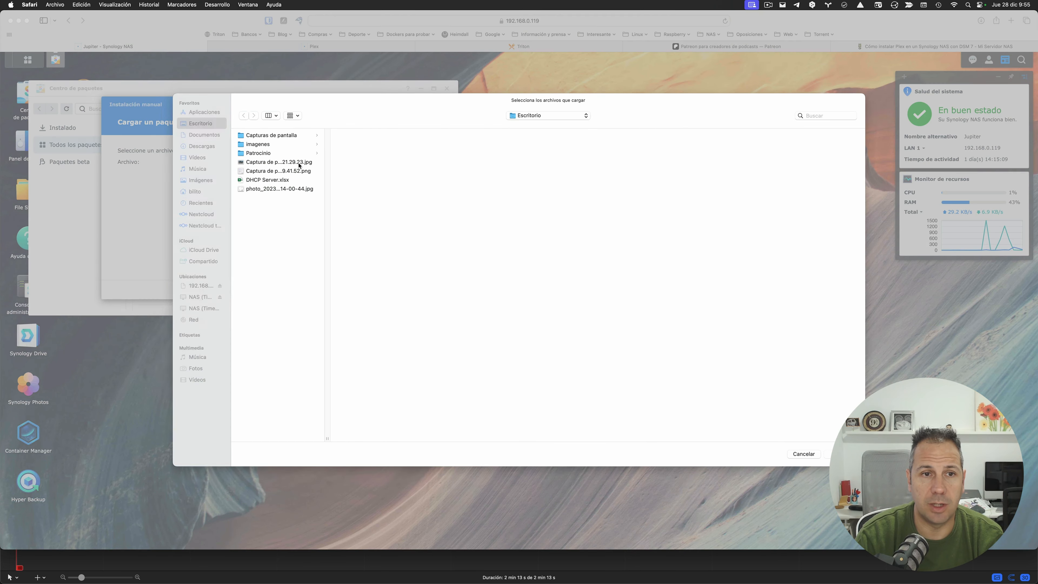
pyautogui.click(202, 147)
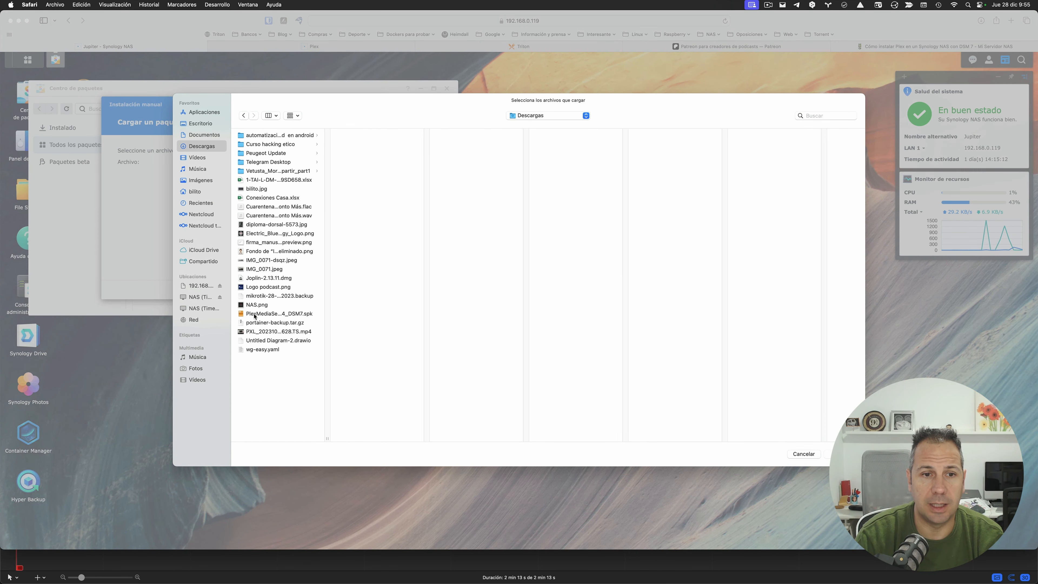
pyautogui.click(256, 314)
pyautogui.click(828, 455)
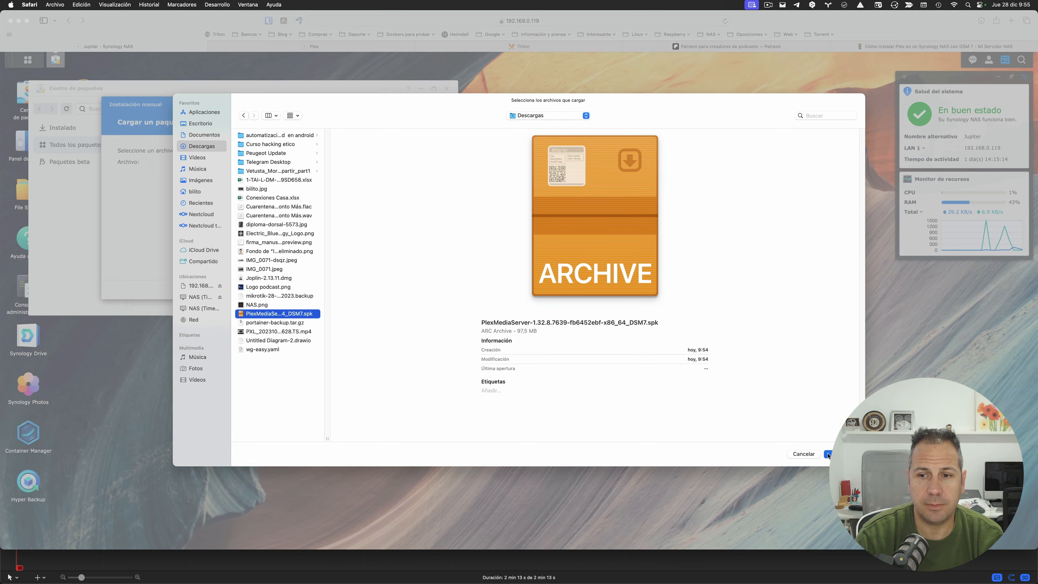
pyautogui.click(364, 289)
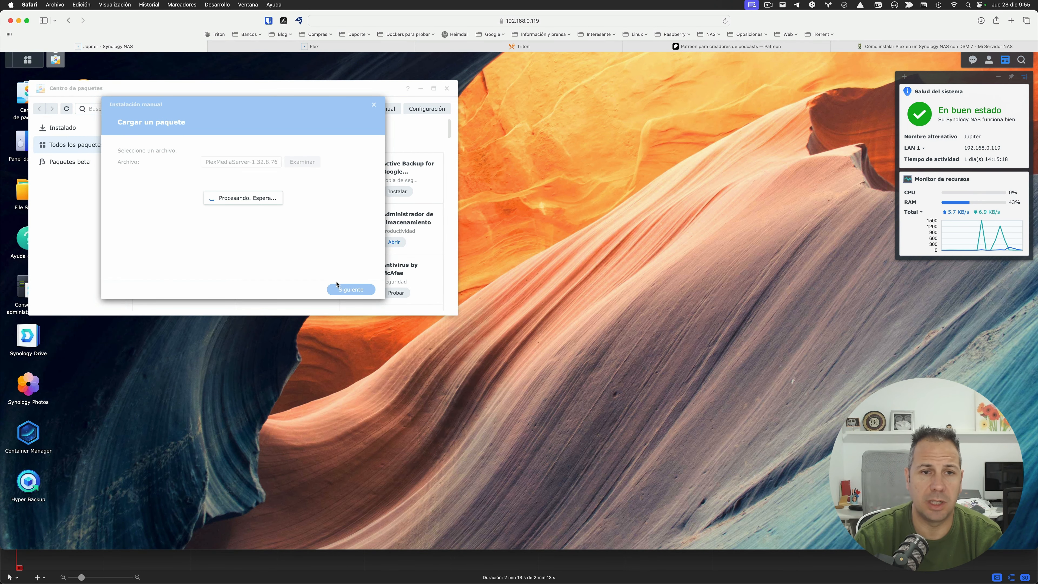
pyautogui.click(356, 293)
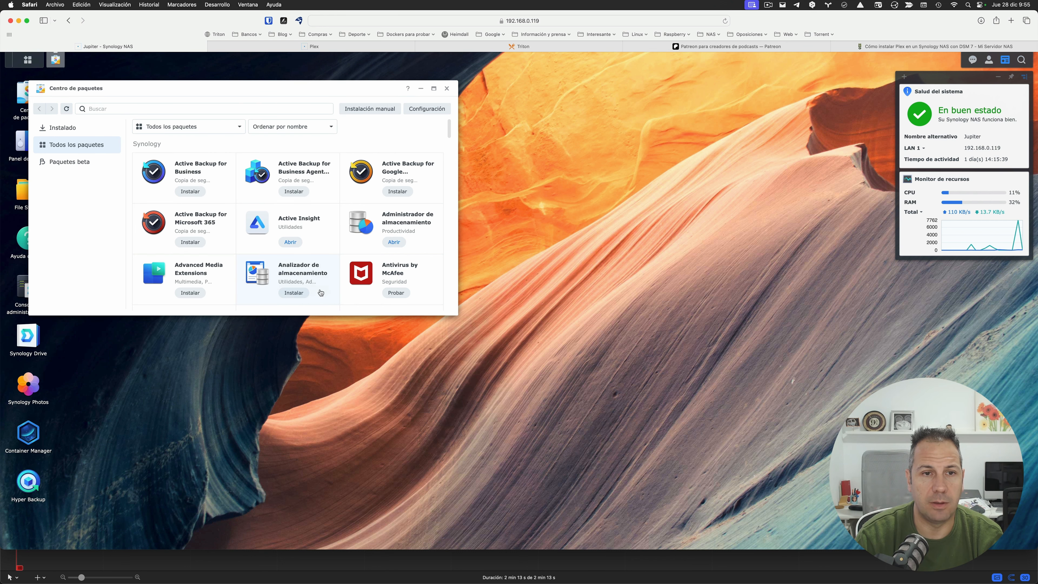
pyautogui.click(81, 130)
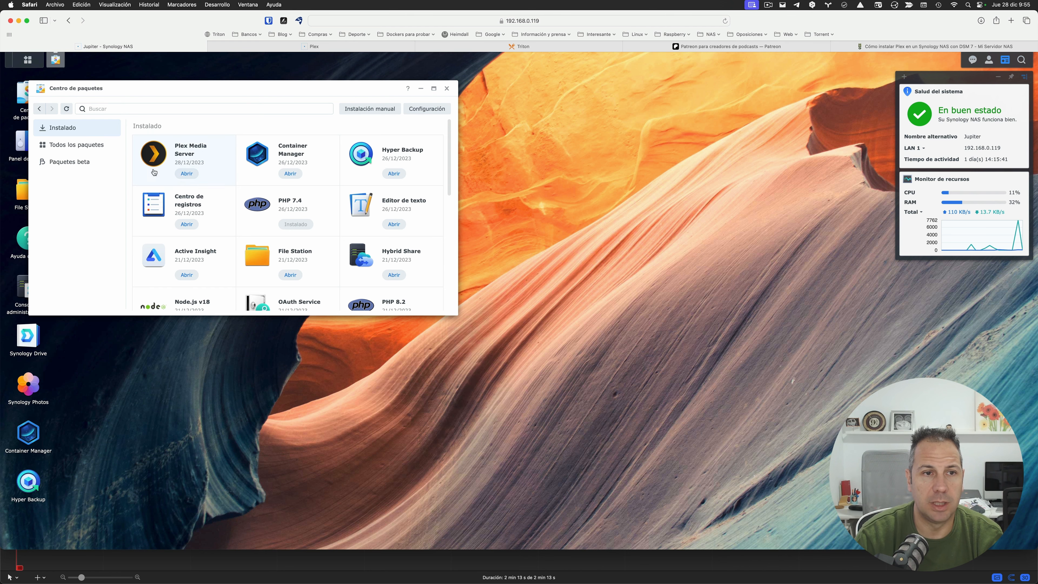
# Step: Launch the Plex web app, reload its failing page, and close the pages that won't load
pyautogui.click(186, 173)
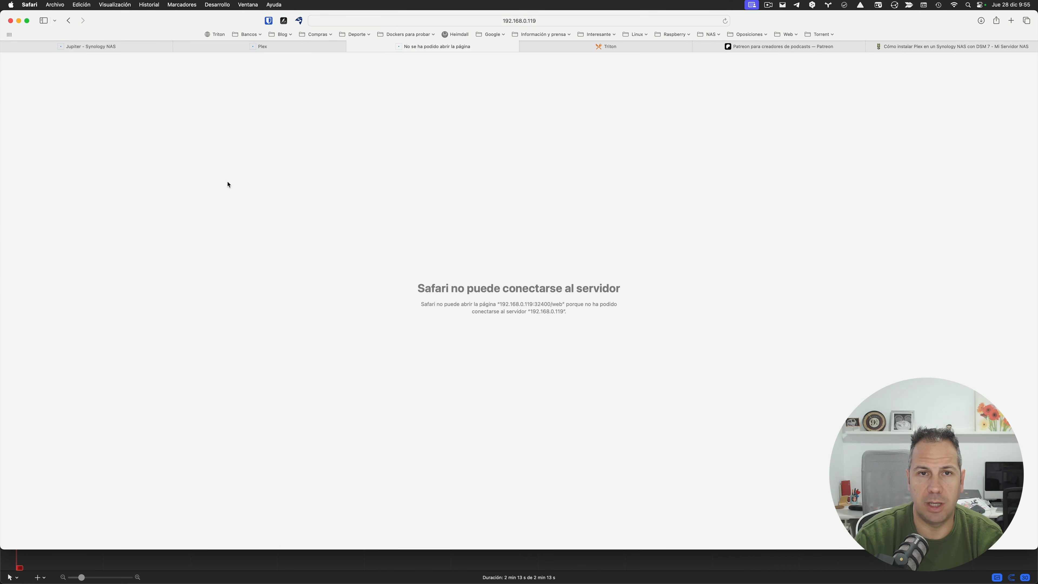
pyautogui.click(296, 48)
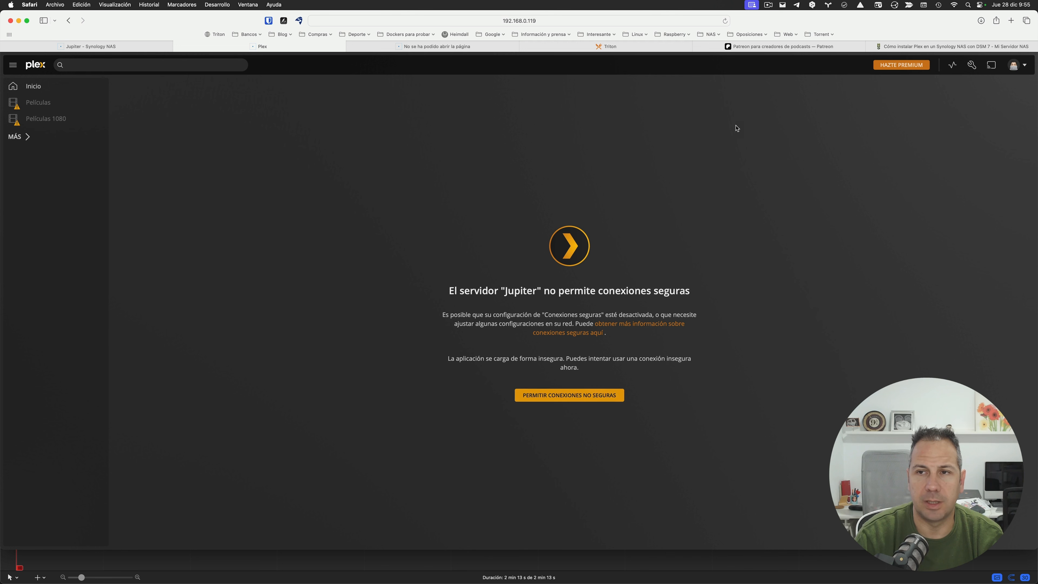
pyautogui.press('super+r')
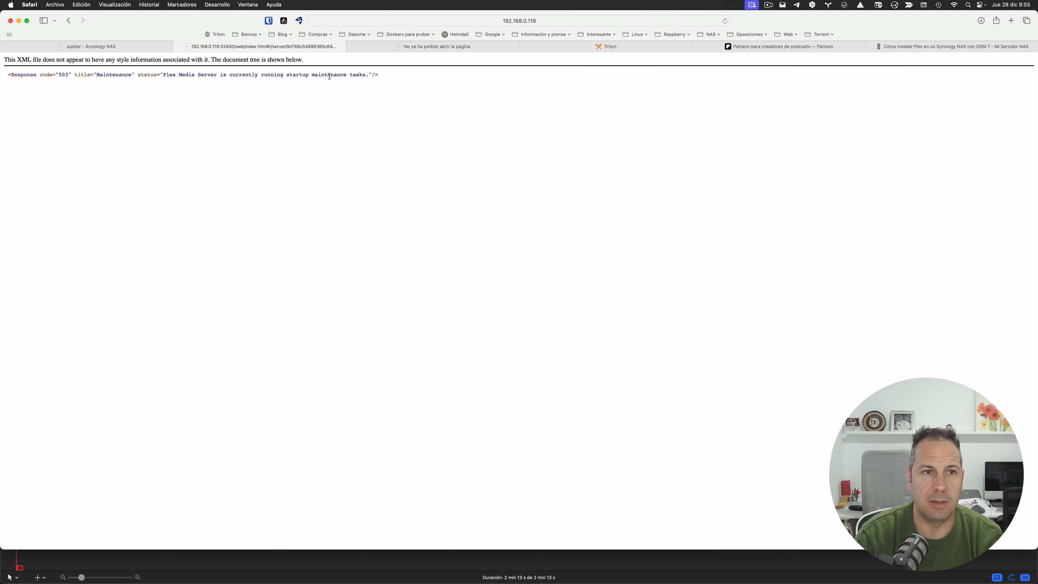
pyautogui.click(176, 48)
pyautogui.click(177, 47)
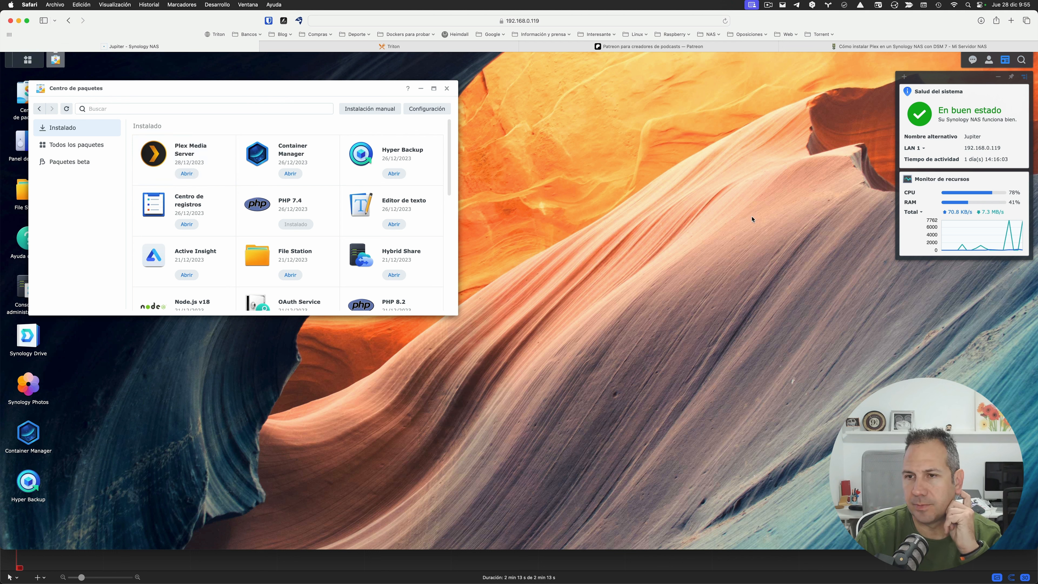
# Step: Launch Plex Media Server's web app again from the installed packages
pyautogui.click(188, 173)
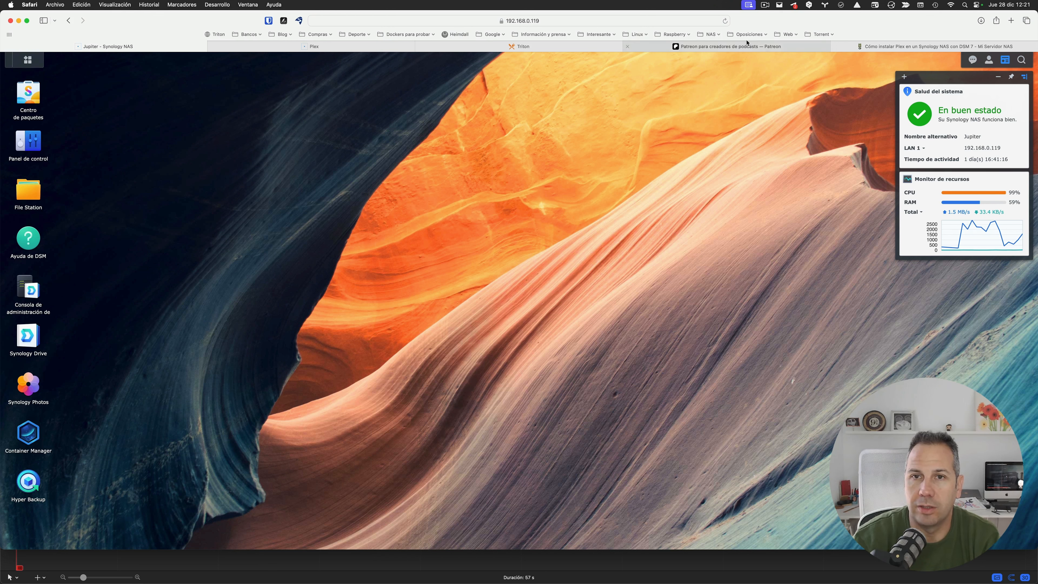
pyautogui.click(347, 48)
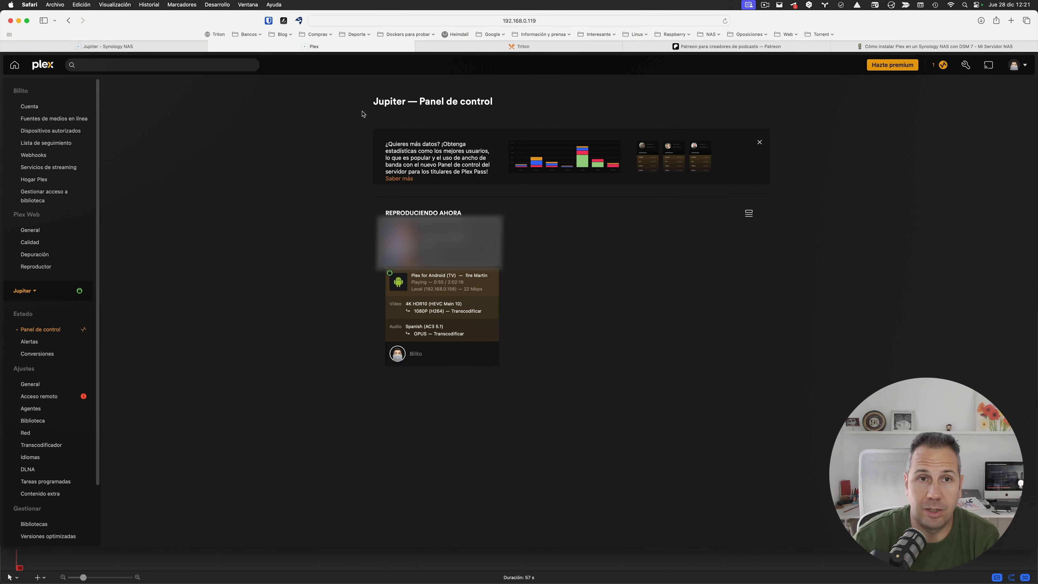
pyautogui.hotkey('ctrl', 'shift', 'Tab')
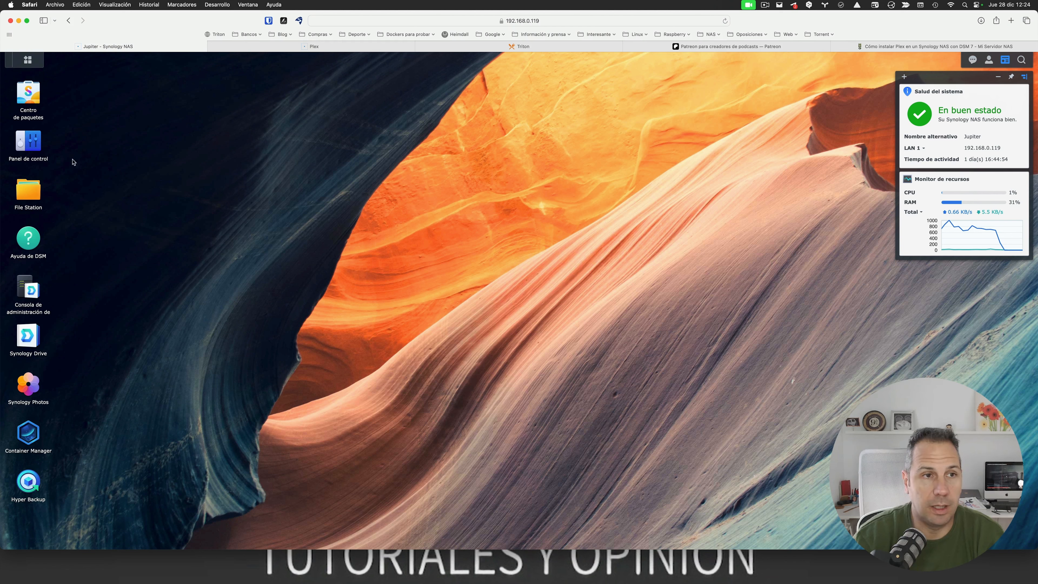
# Step: Desinstalar Plex Media Server from Package Center's Instalado list with Erase all, then close Package Center
pyautogui.click(30, 93)
pyautogui.click(87, 130)
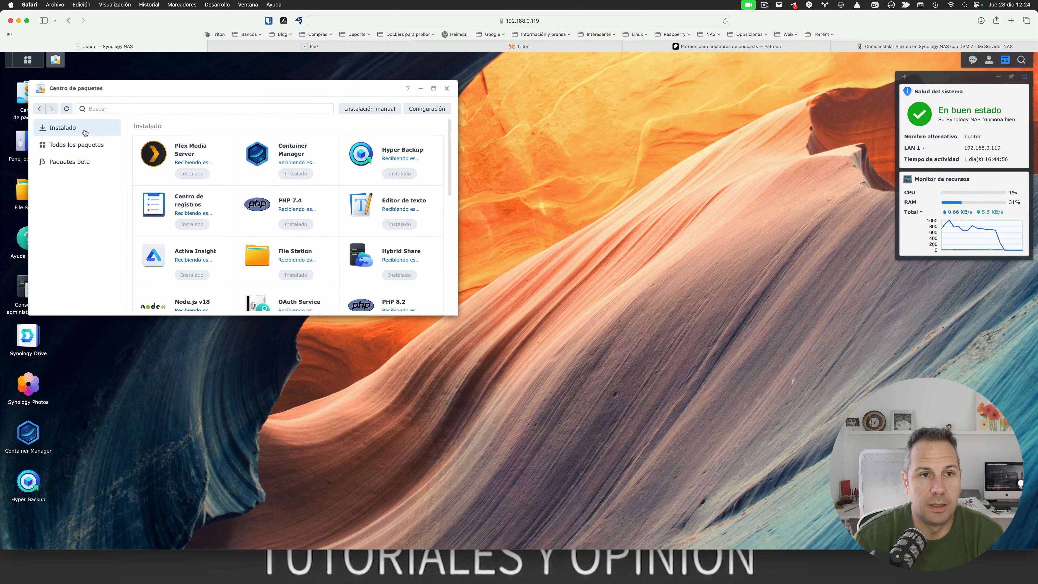
pyautogui.click(183, 154)
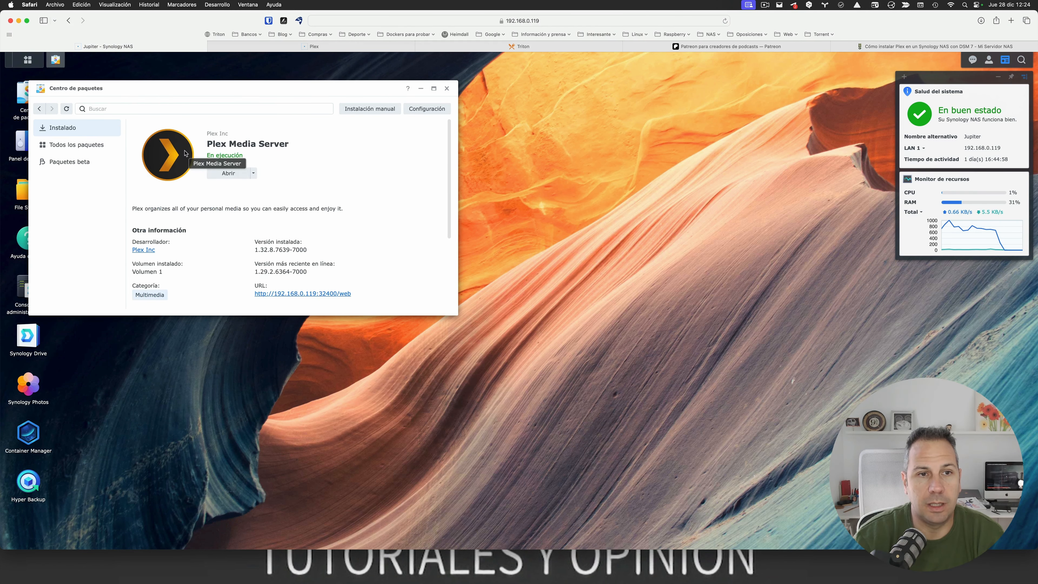
pyautogui.click(253, 173)
pyautogui.click(258, 199)
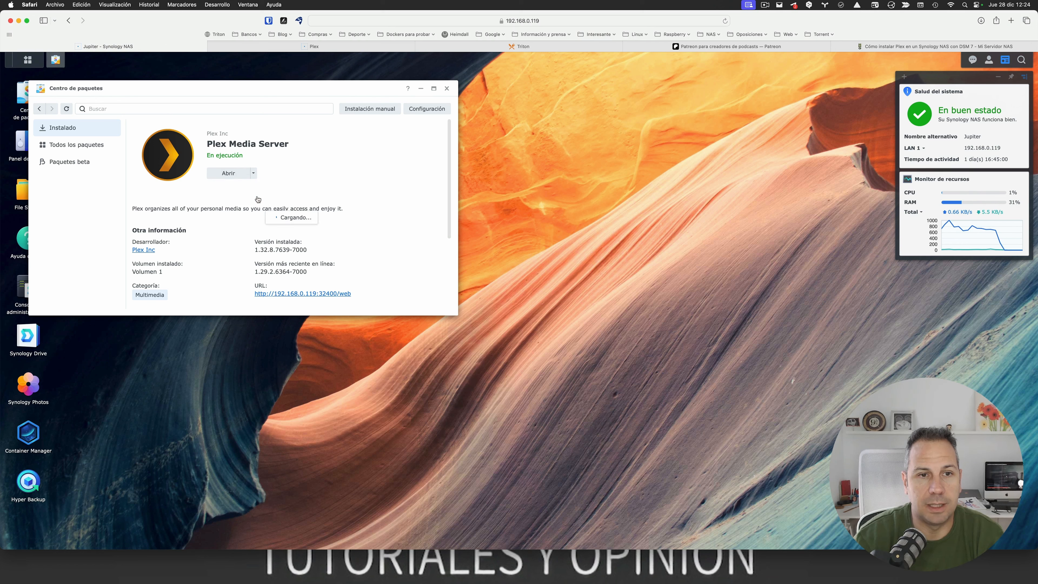
pyautogui.click(350, 290)
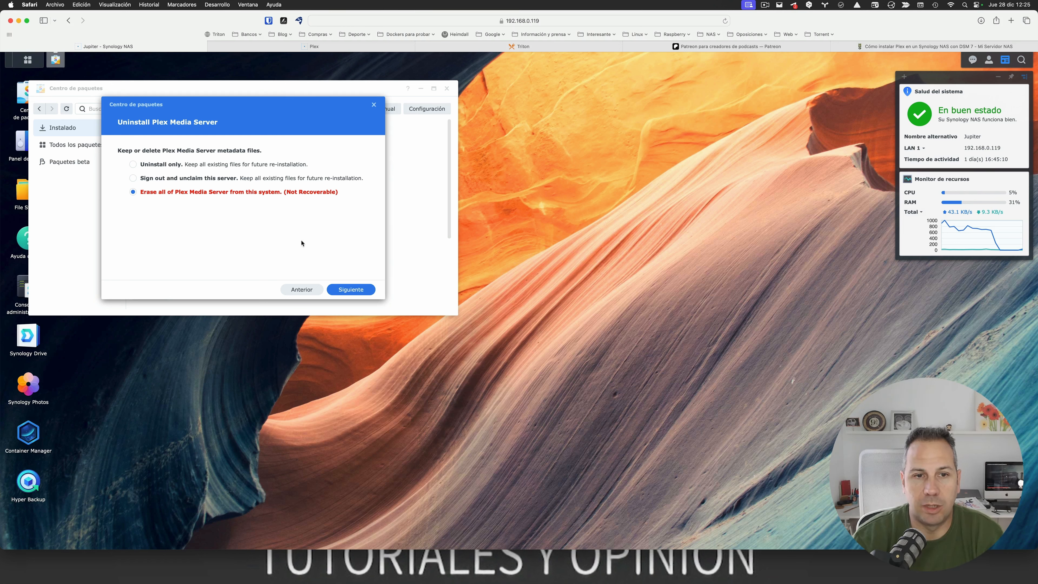
pyautogui.click(337, 291)
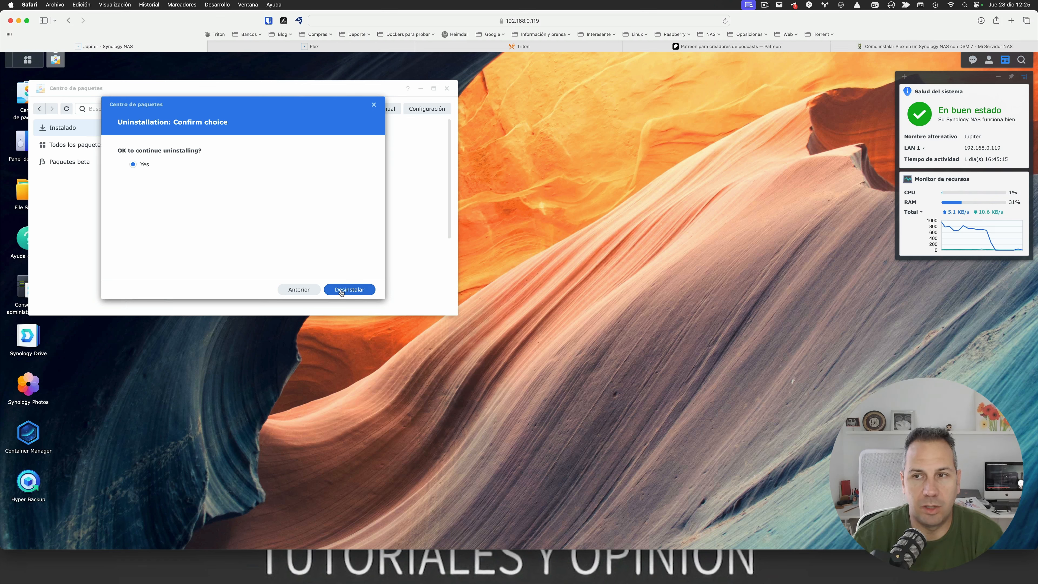
pyautogui.click(341, 290)
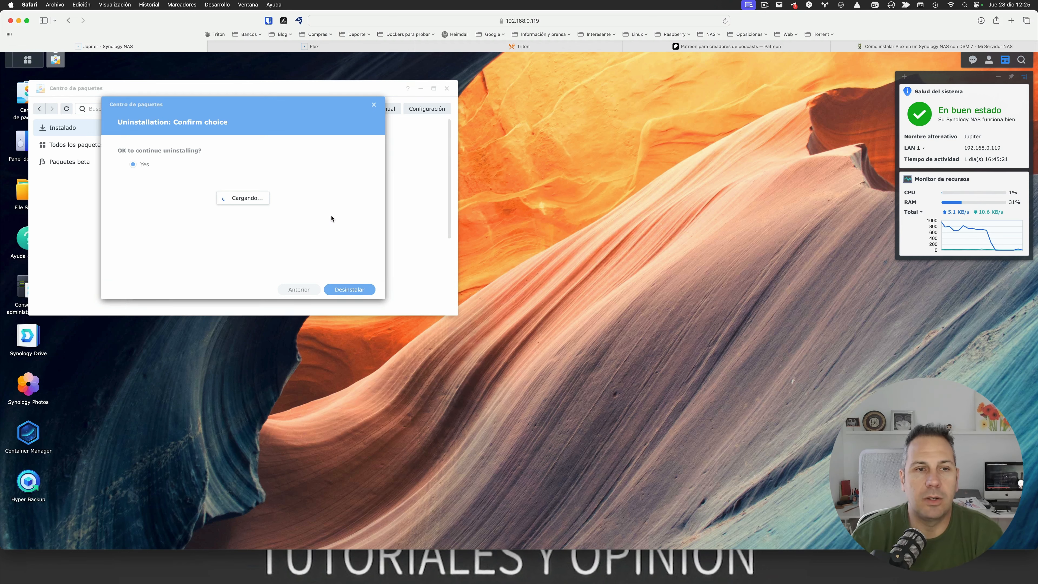
pyautogui.click(446, 90)
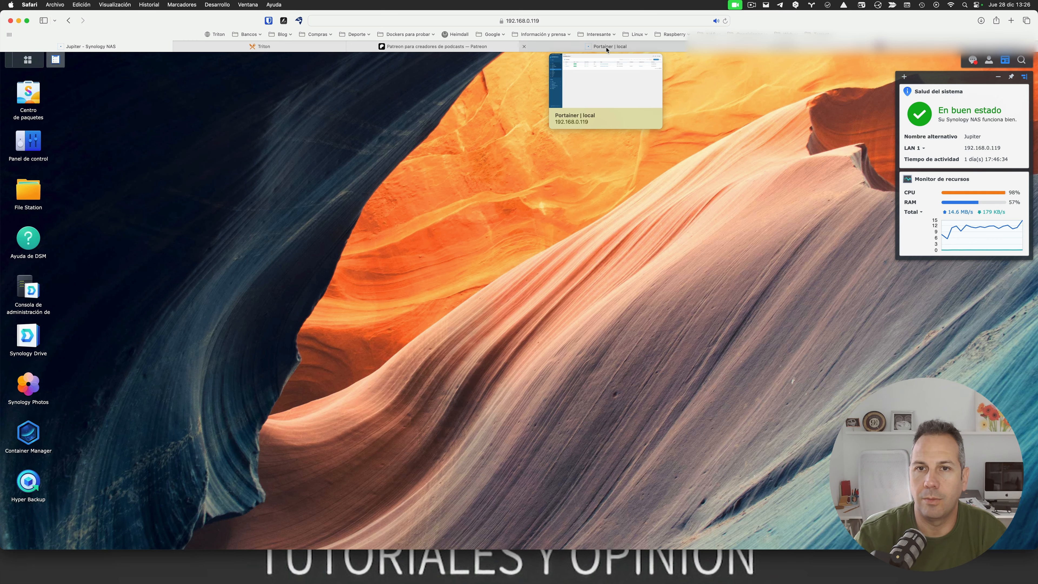
# Step: Switch to the Portainer tab to check the plex container
pyautogui.click(607, 47)
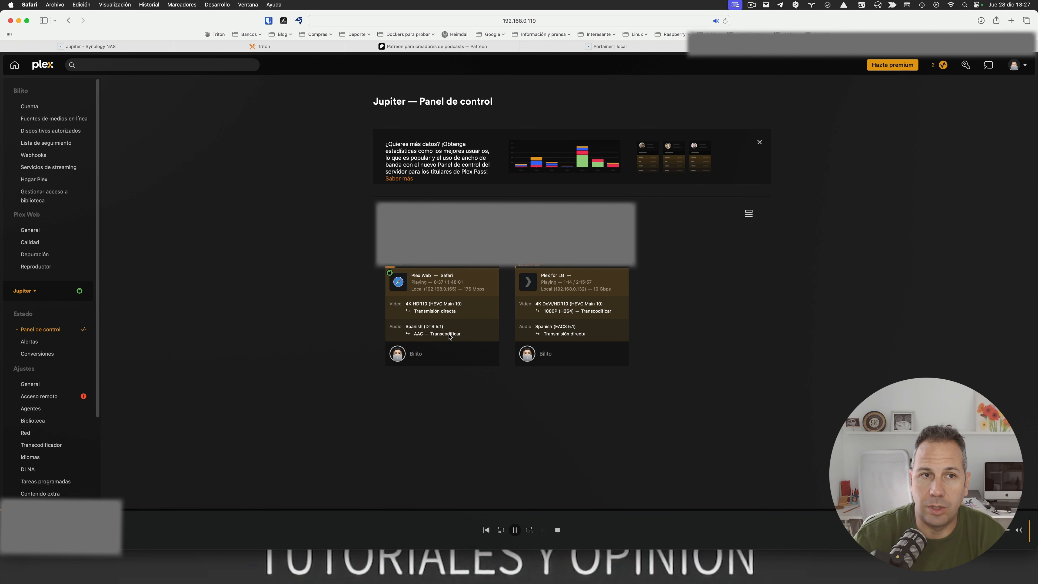
# Step: Return to the Jupiter Synology DSM browser tab
pyautogui.click(151, 48)
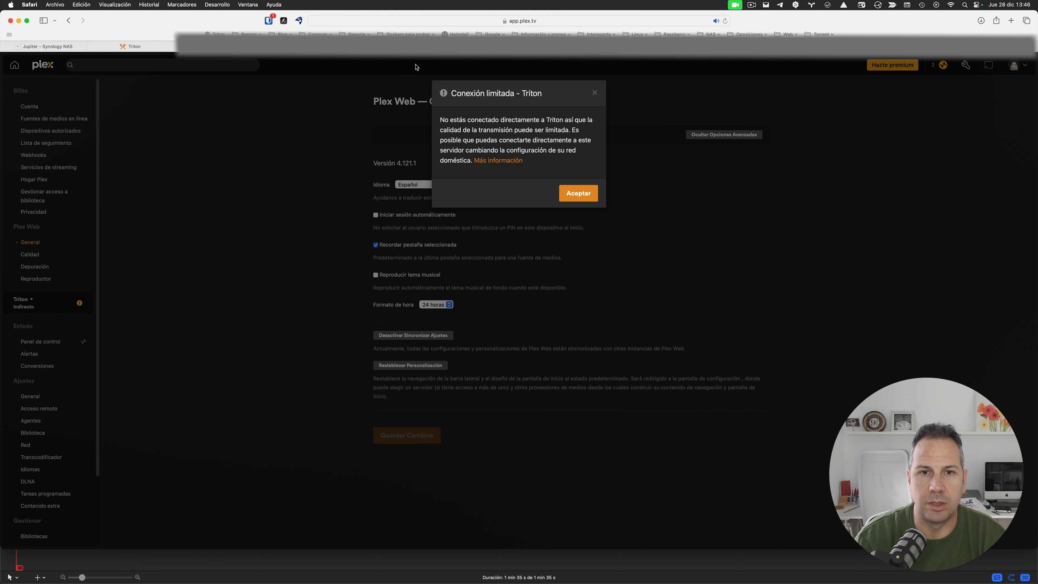
# Step: Dismiss the warning, check Triton's Panel de control streams, then show the 192.168.0.224 ASUSTOR desktop
pyautogui.click(577, 193)
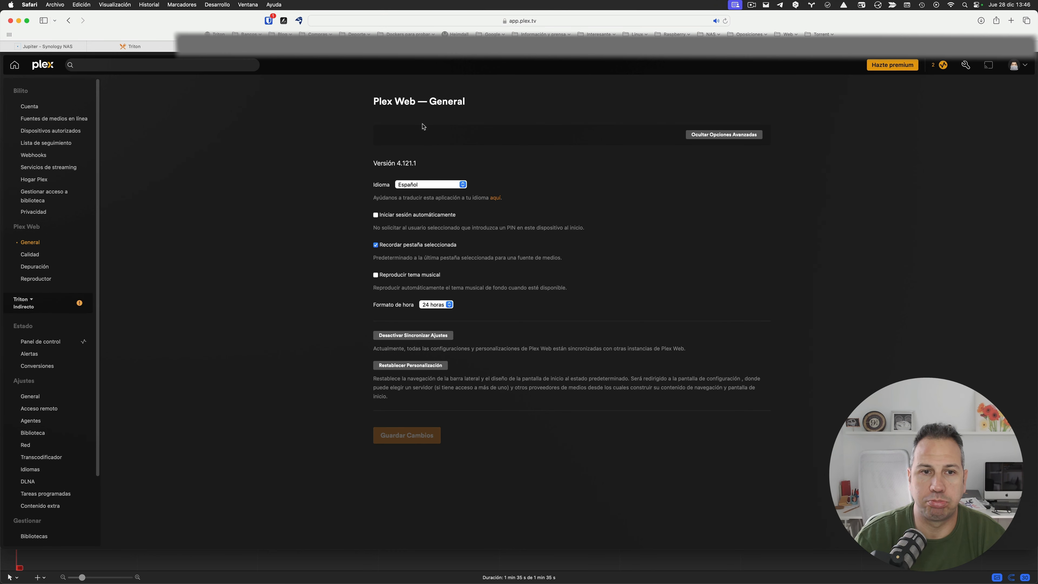
pyautogui.click(941, 69)
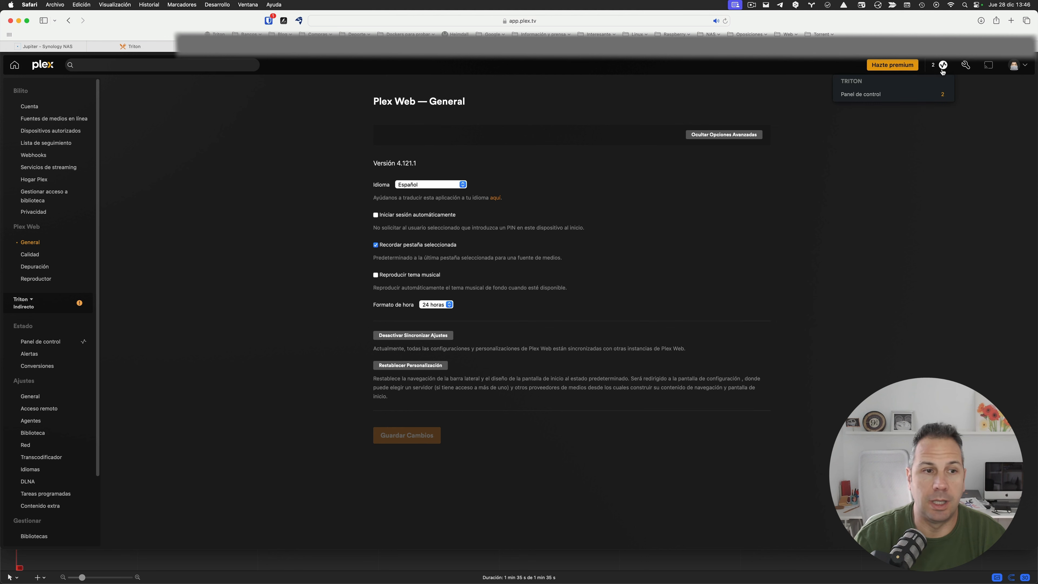
pyautogui.click(862, 95)
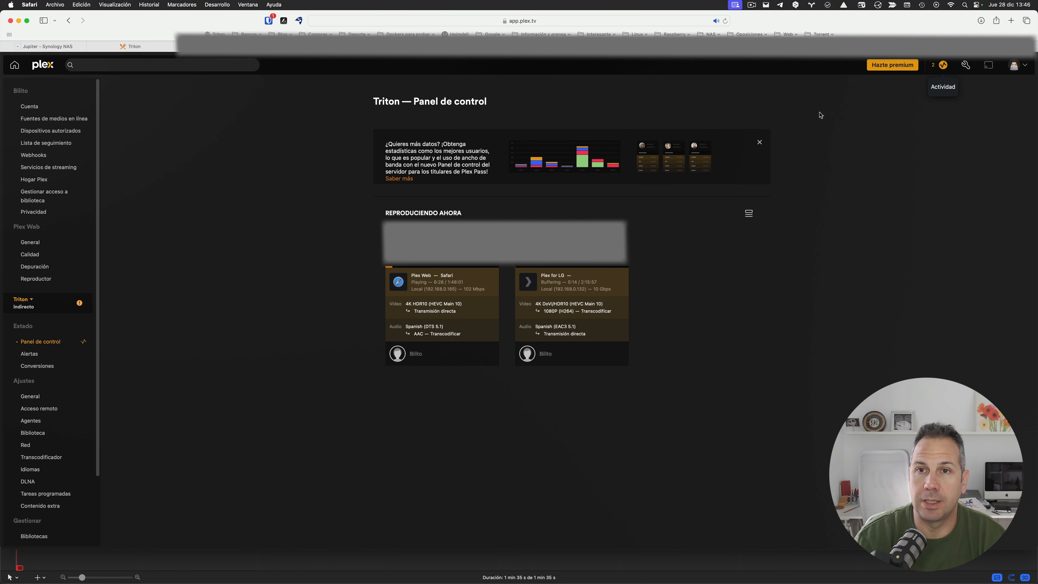
pyautogui.click(544, 47)
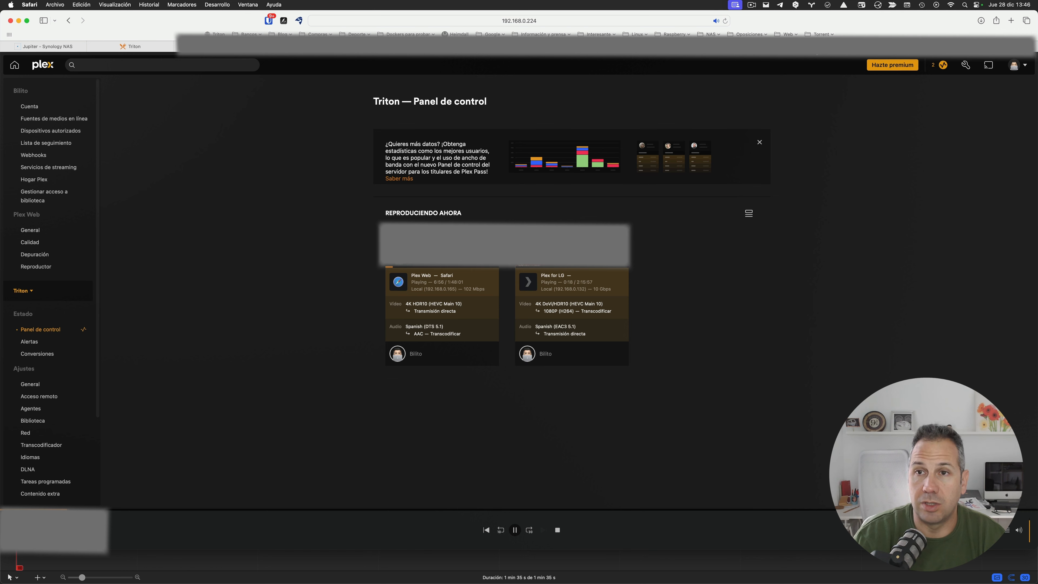
pyautogui.click(161, 47)
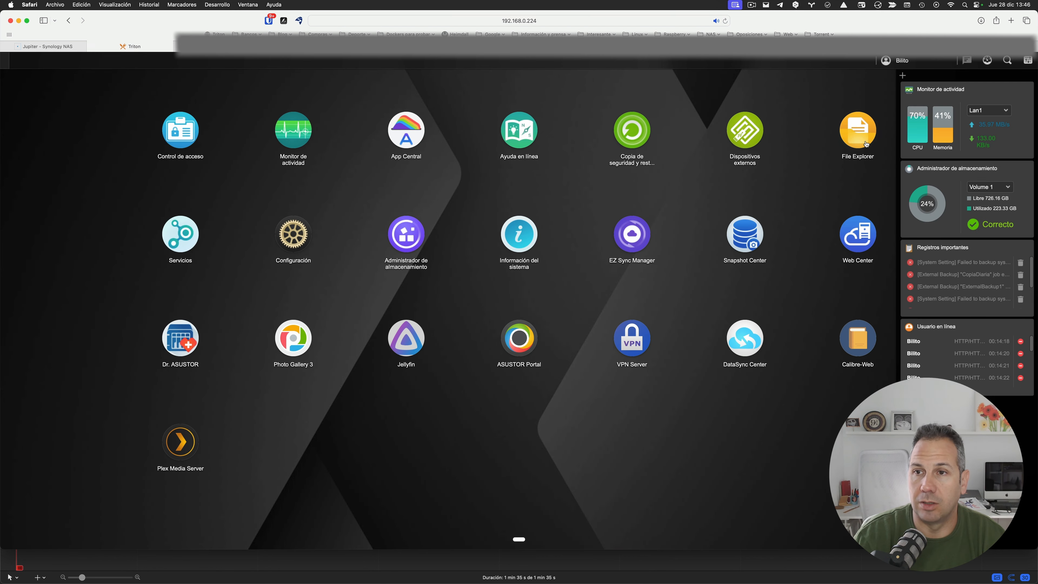